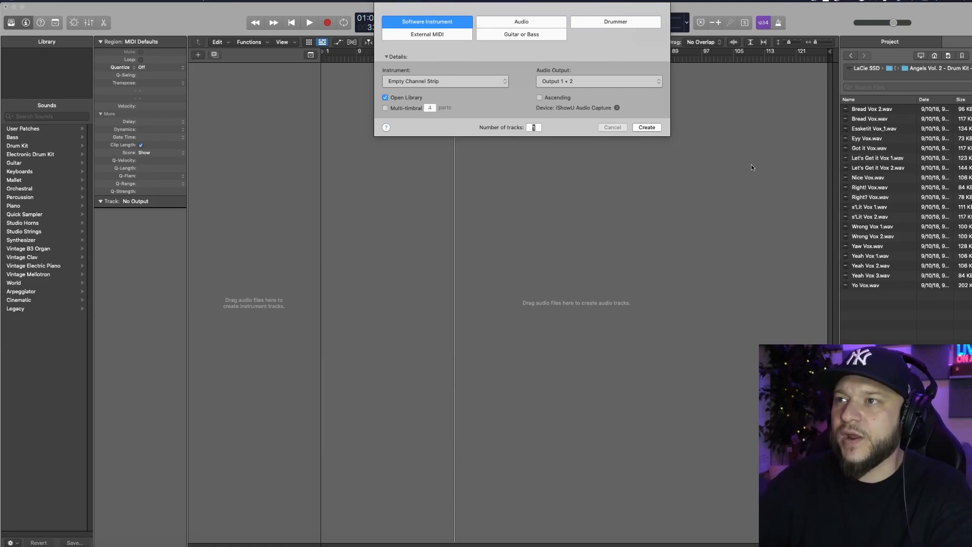
Create a software instrument track and load Drum Machine Designer as its instrument
left_click(656, 128)
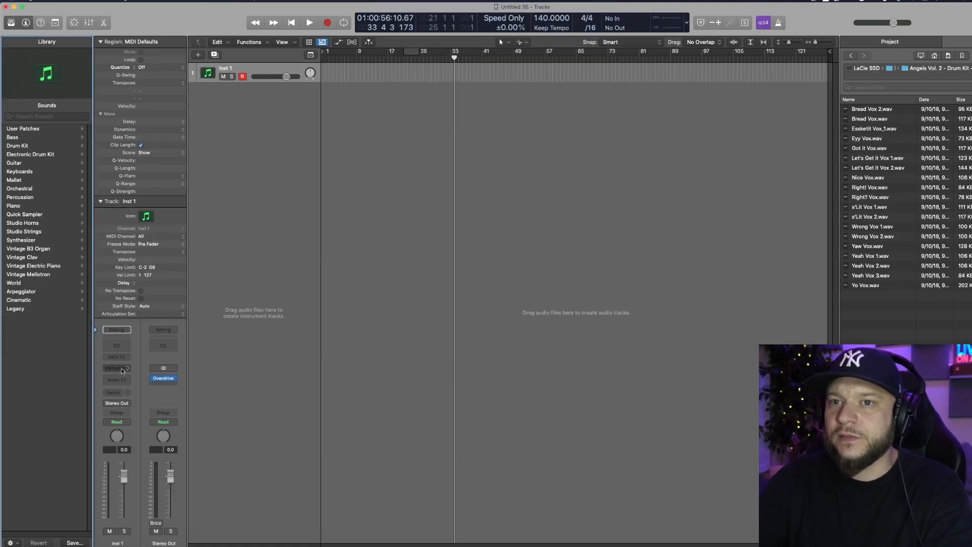
left_click(121, 369)
left_click(137, 519)
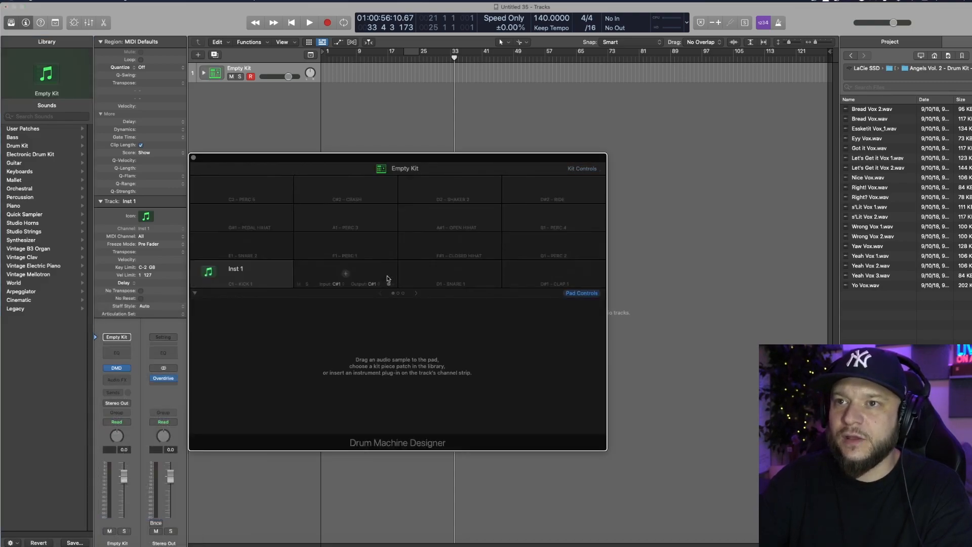
Load the sample 808 - 2.wav from the drum kit's 808 folder onto the Kick 1 pad
left_click(933, 69)
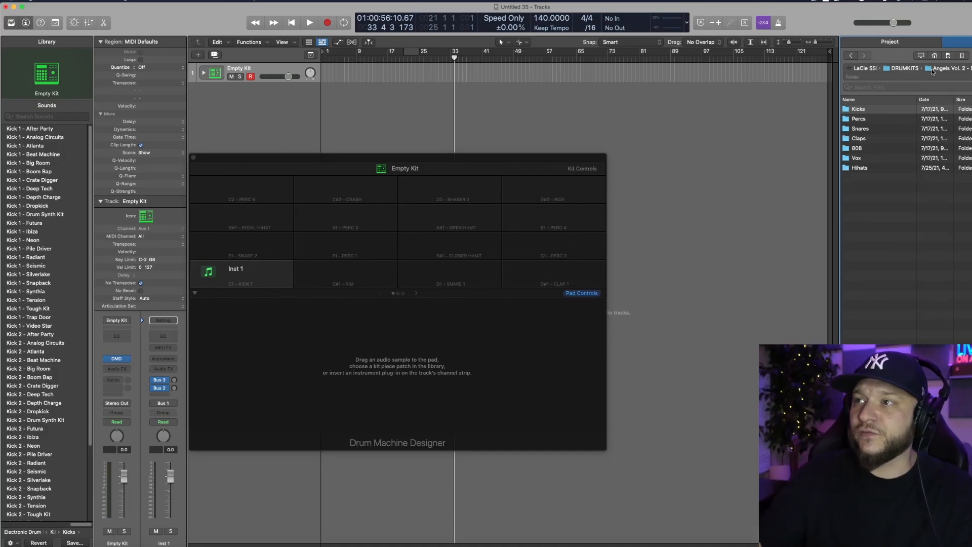
double_click(859, 151)
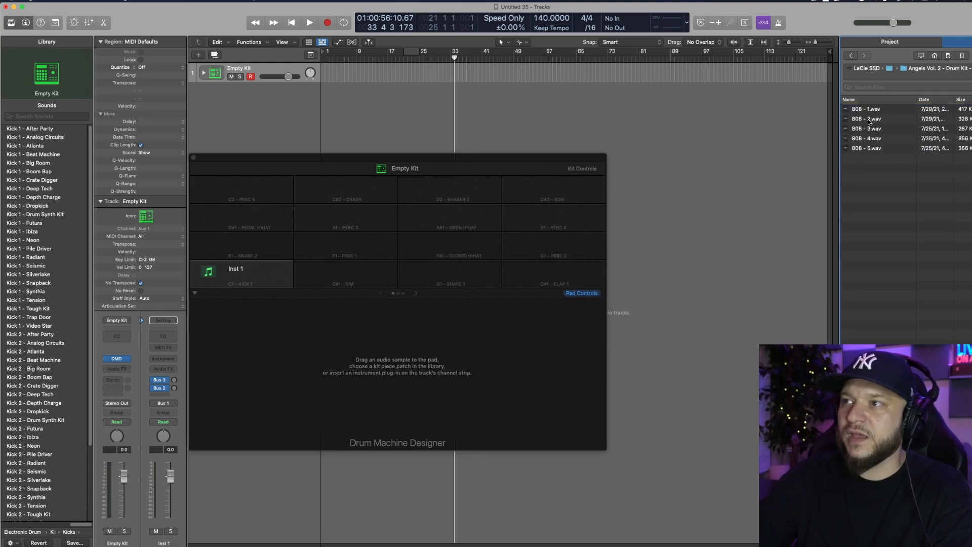
left_click_drag(869, 121, 288, 275)
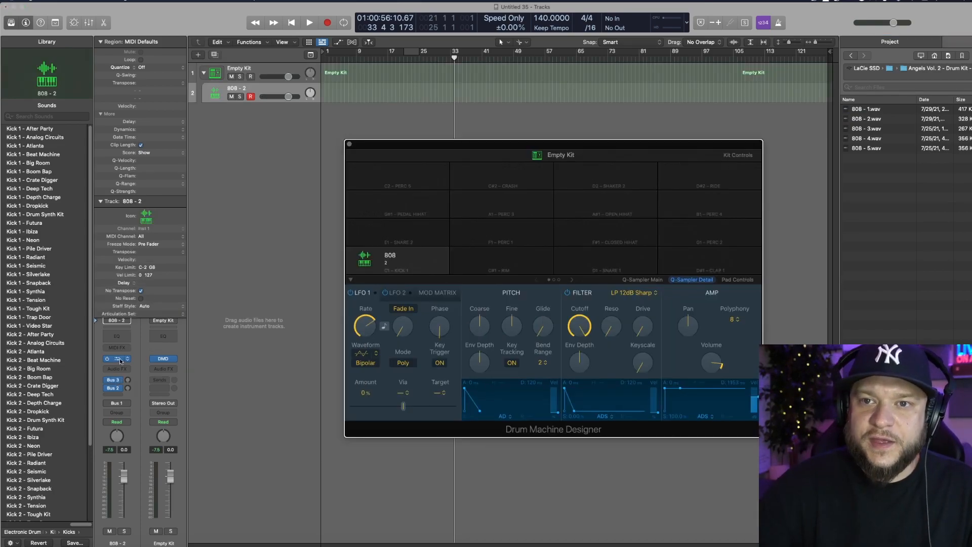
Open the 808 pad's Quick Sampler and set its polyphony to Mono
left_click(119, 359)
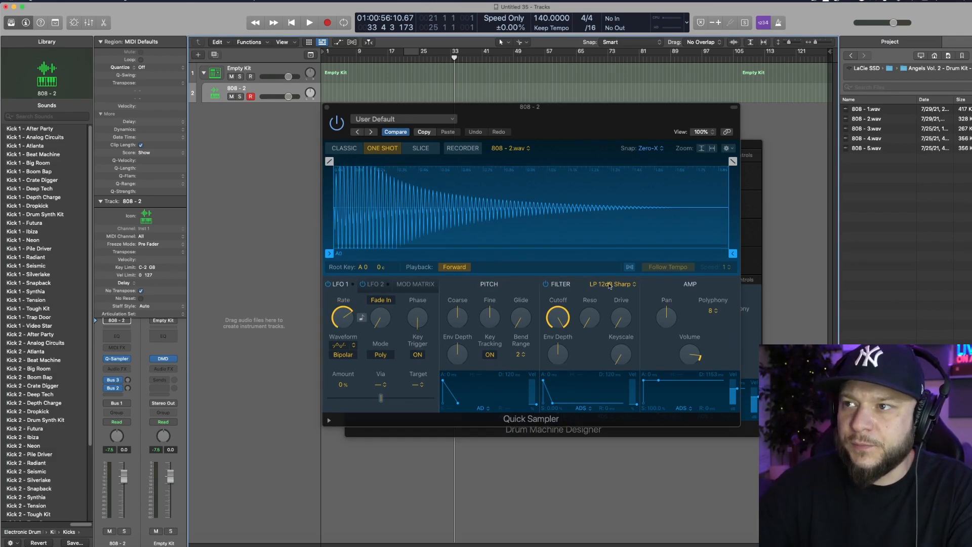
left_click(716, 311)
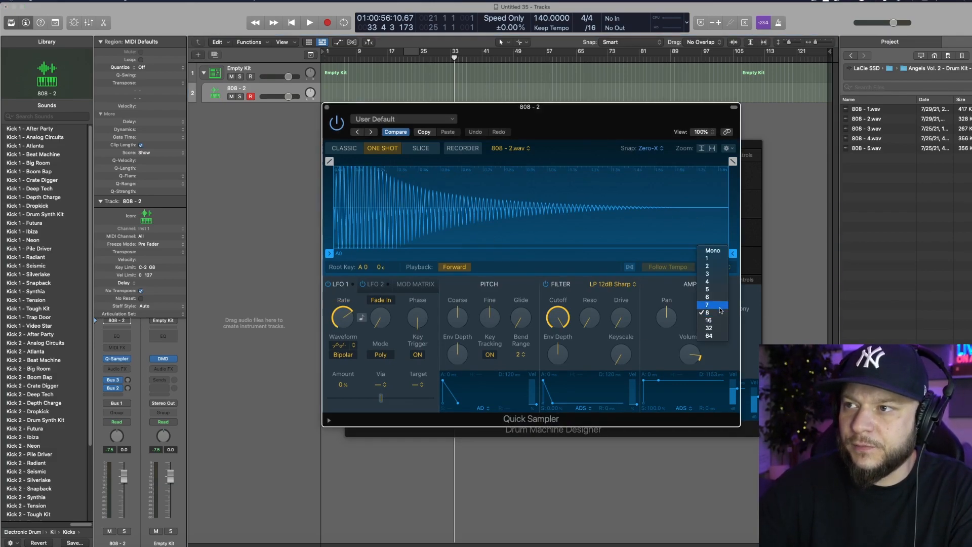
left_click(714, 251)
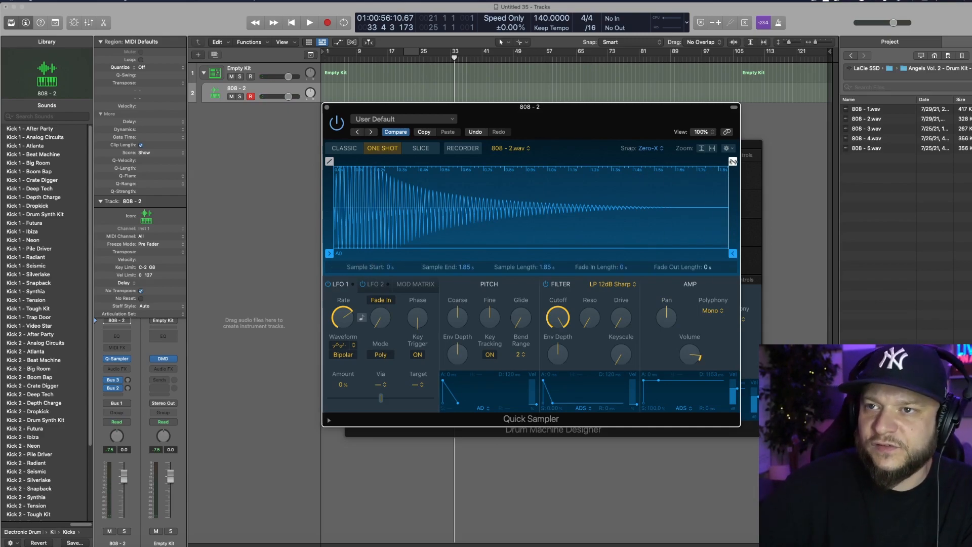
Shorten the 808 sample's end to about 0.978 s with a fade-out across its whole length
left_click_drag(732, 161, 417, 161)
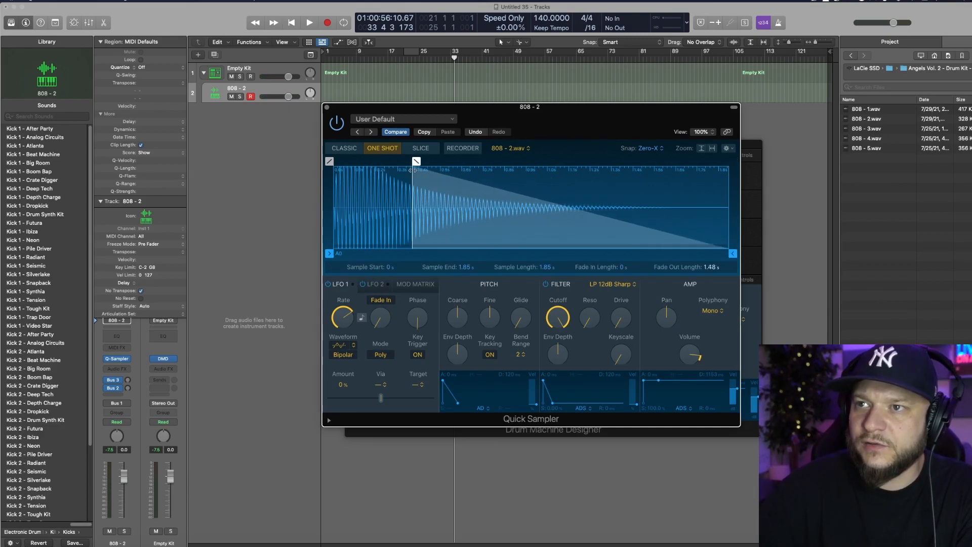
mouse_move(733, 253)
left_mouse_down()
mouse_move(510, 253)
mouse_move(518, 251)
left_mouse_up()
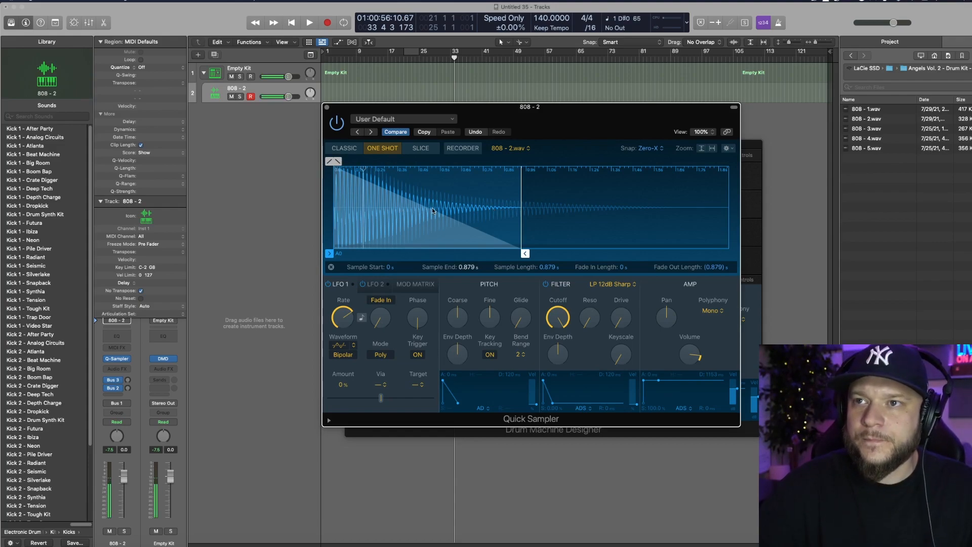
left_click_drag(525, 253, 546, 253)
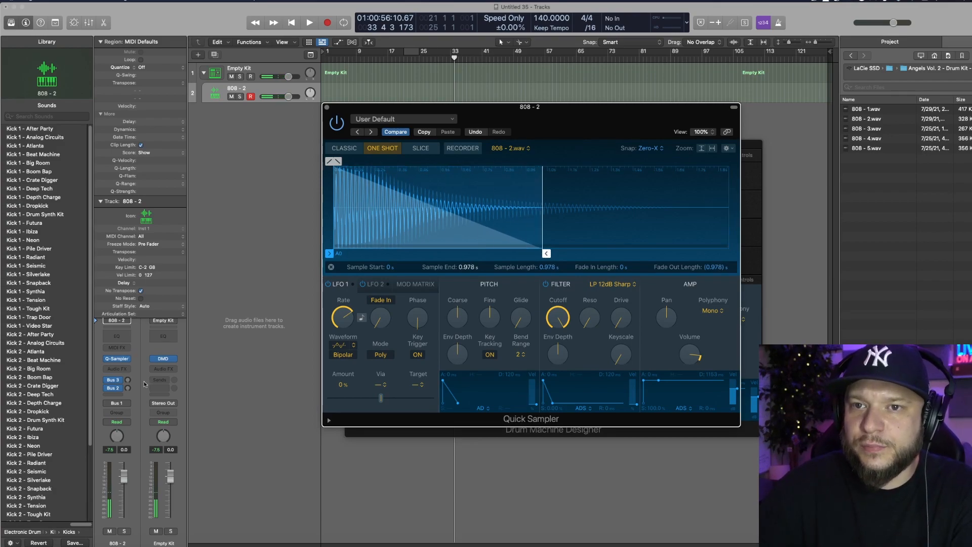
Insert a stereo Distortion II effect on the 808 channel and load the Growl Distortion Light factory preset
left_click(126, 370)
mouse_move(154, 540)
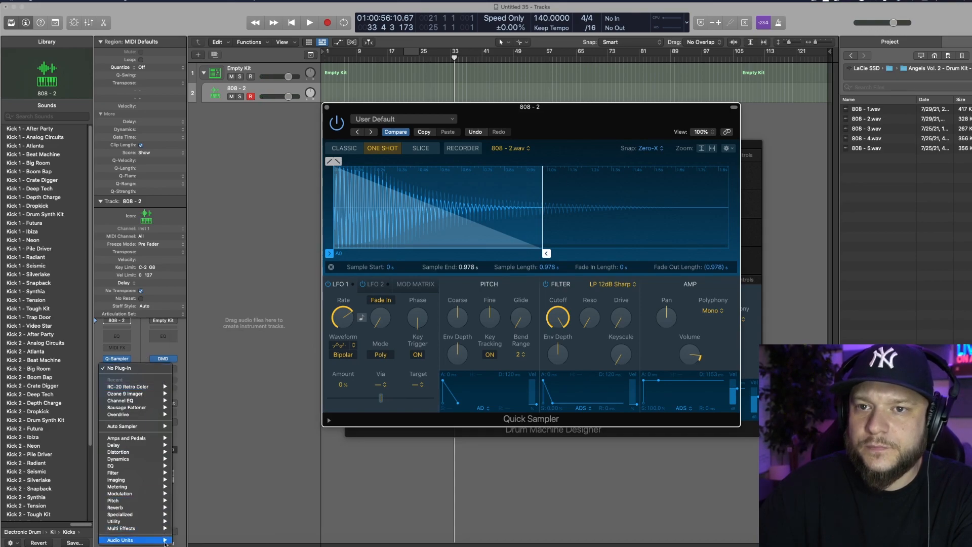
mouse_move(141, 452)
mouse_move(210, 480)
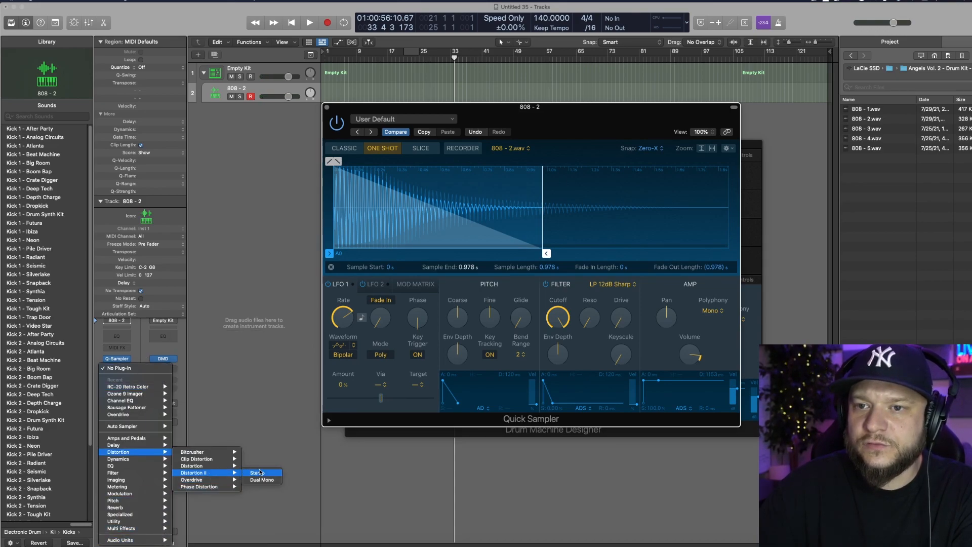
left_click(260, 472)
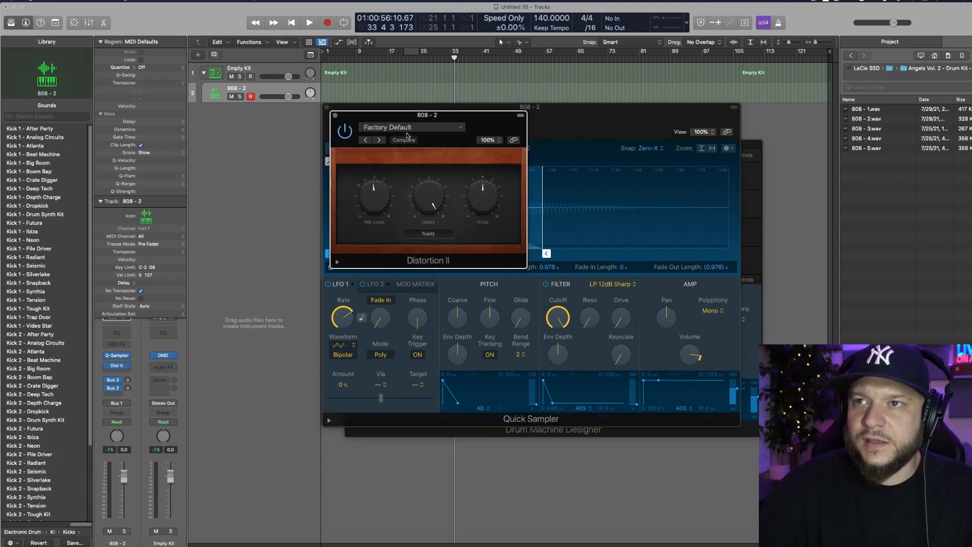
left_click(408, 129)
mouse_move(416, 291)
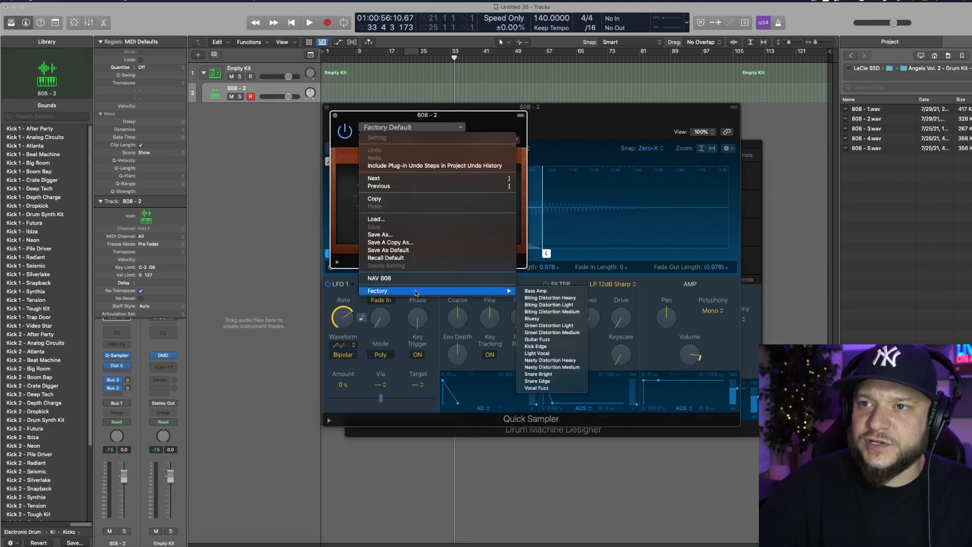
left_click(548, 326)
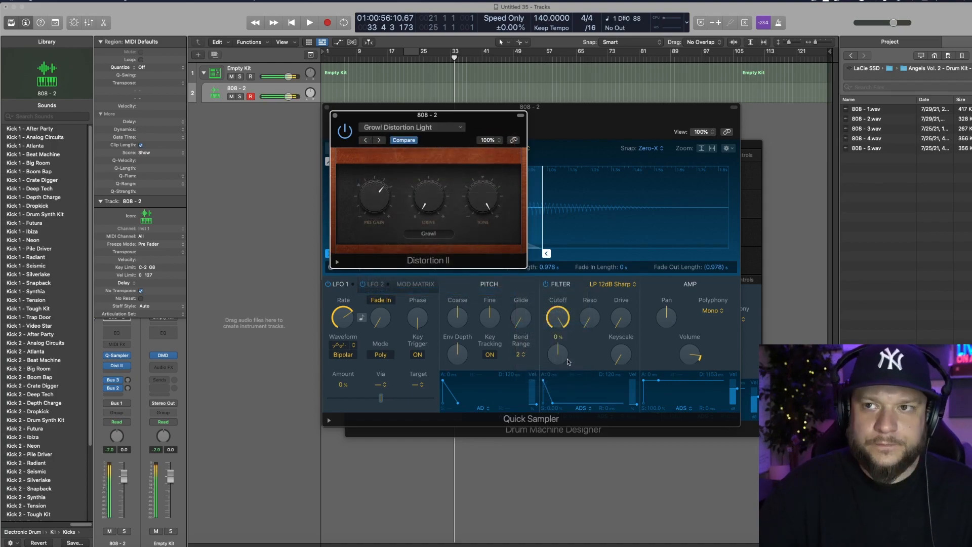
Add a Channel EQ to the 808 channel and cut the highs above about 950 Hz
left_click(116, 335)
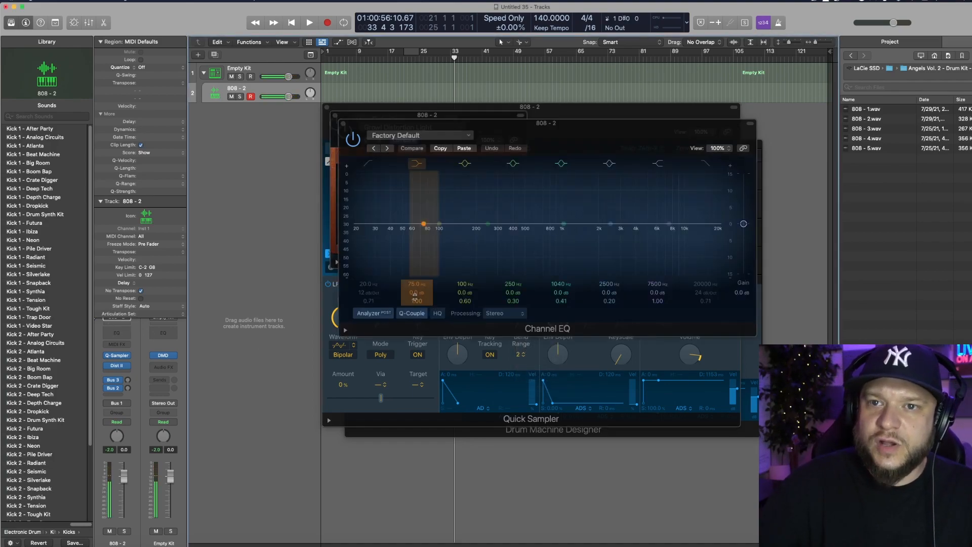
left_click_drag(706, 166, 545, 167)
left_click_drag(594, 134, 483, 139)
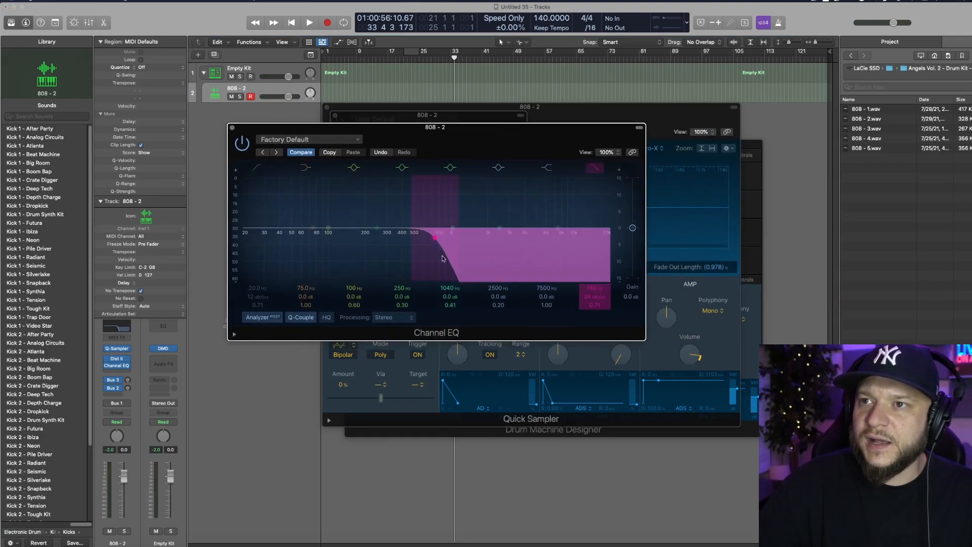
left_click_drag(438, 255, 452, 256)
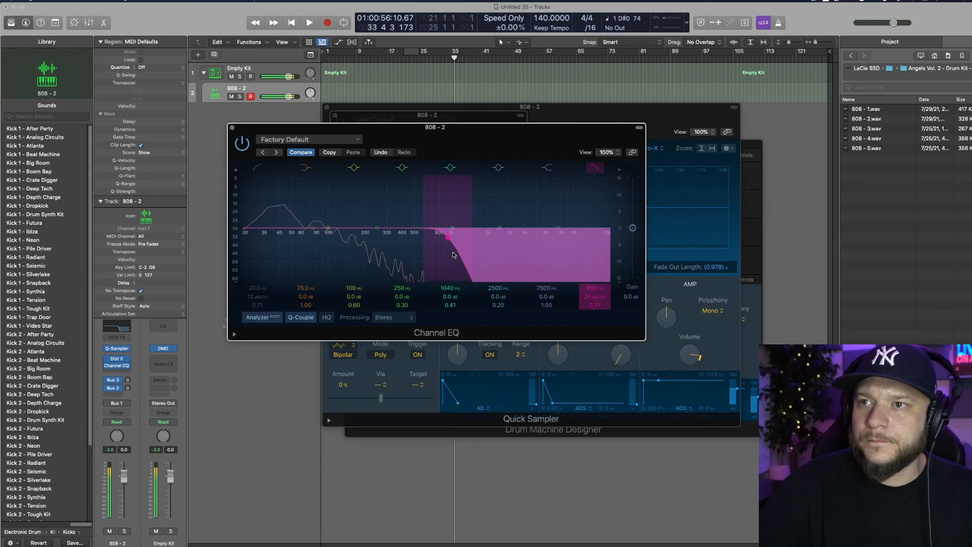
left_click_drag(329, 220, 420, 214)
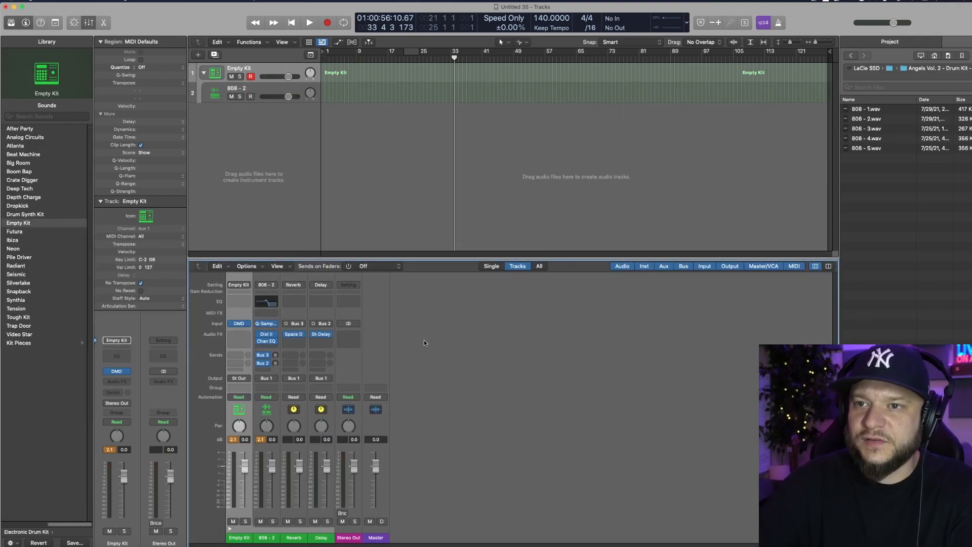
Insert Overdrive on the Stereo Out channel and load the SoftClipper preset
left_click(353, 334)
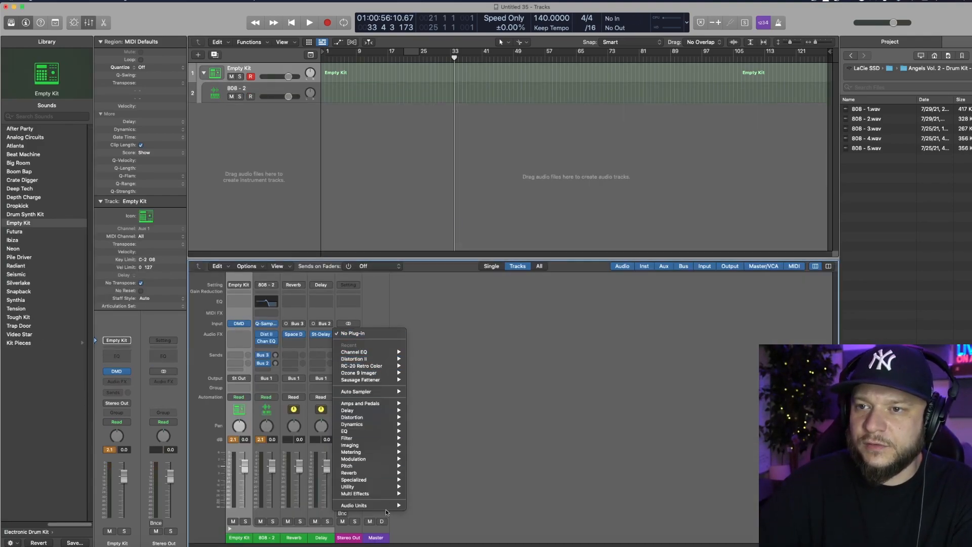
mouse_move(385, 505)
mouse_move(419, 495)
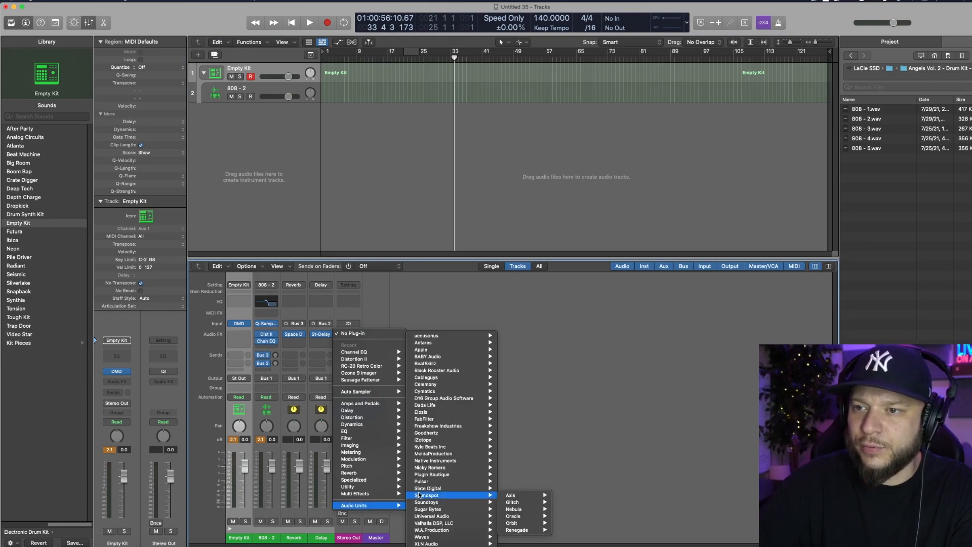
mouse_move(378, 438)
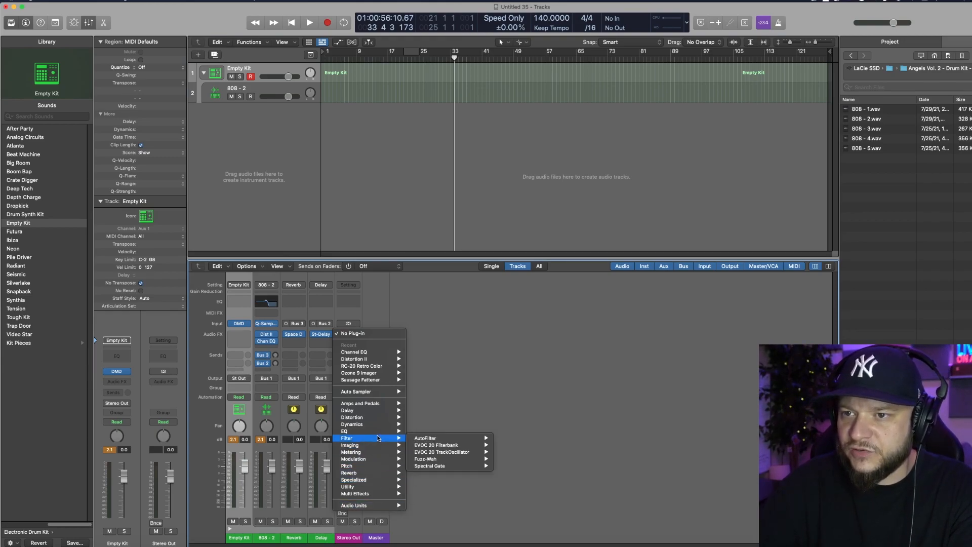
mouse_move(373, 418)
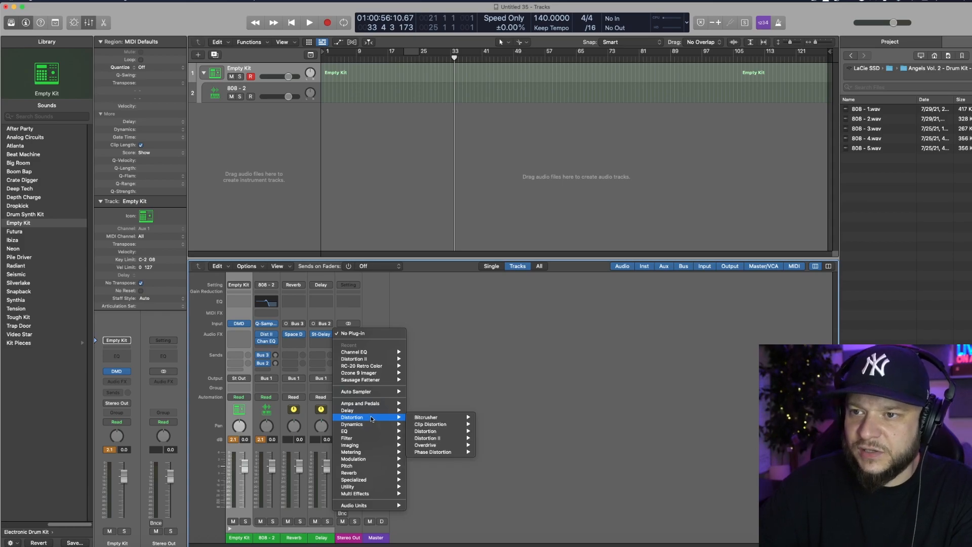
mouse_move(438, 446)
left_click(488, 446)
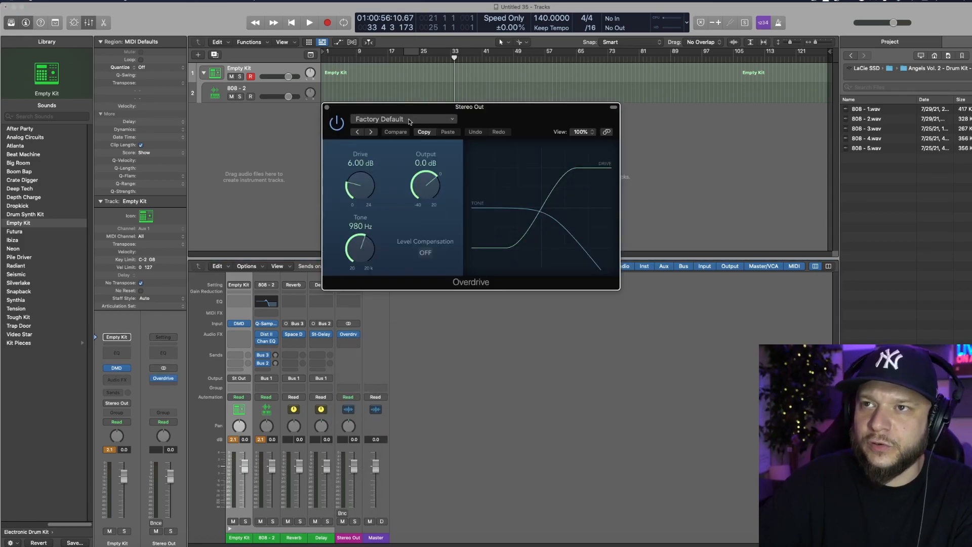
left_click(410, 118)
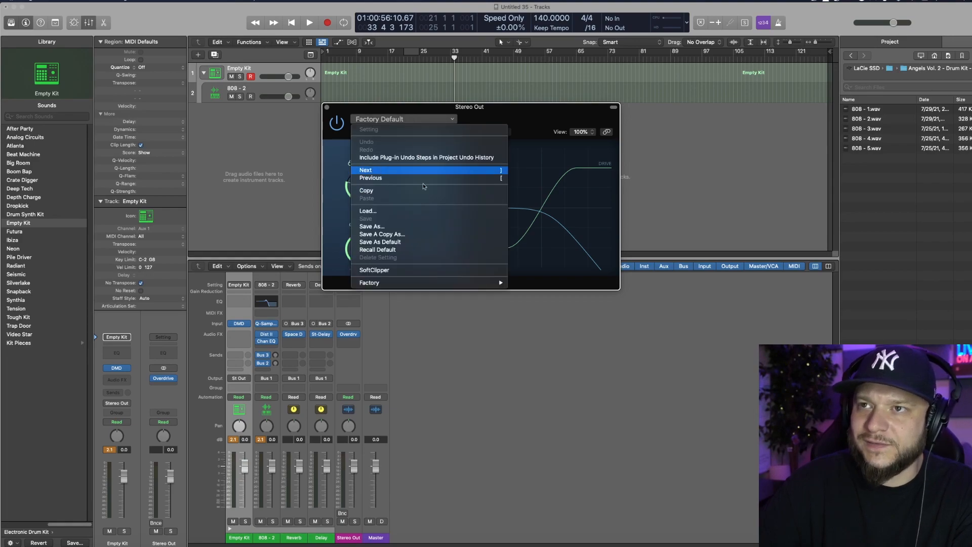
left_click(425, 272)
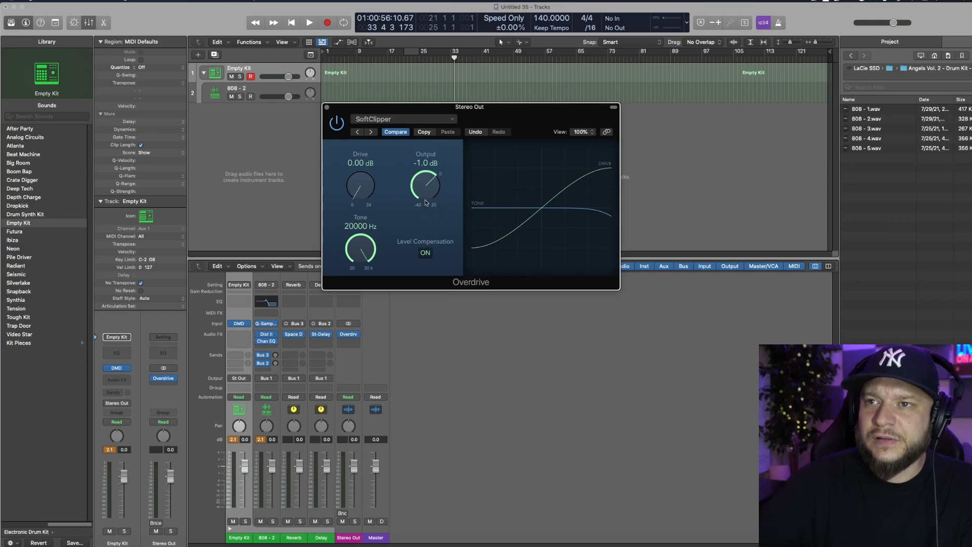
left_click(327, 108)
Record an 808 pattern on the 808 - 2 track at 145 BPM, with the cycle range spanning bars 1 to 9
key("Down")
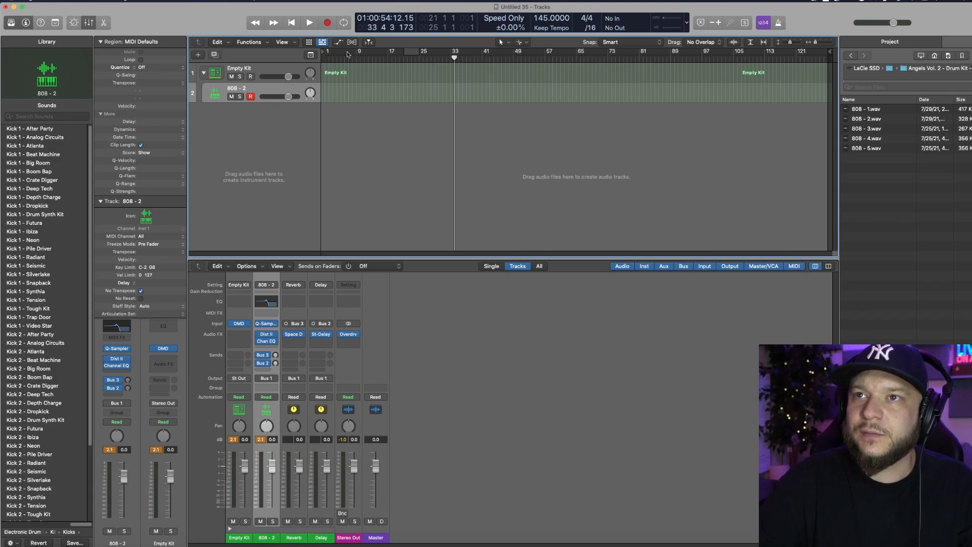
left_click_drag(357, 54, 326, 54)
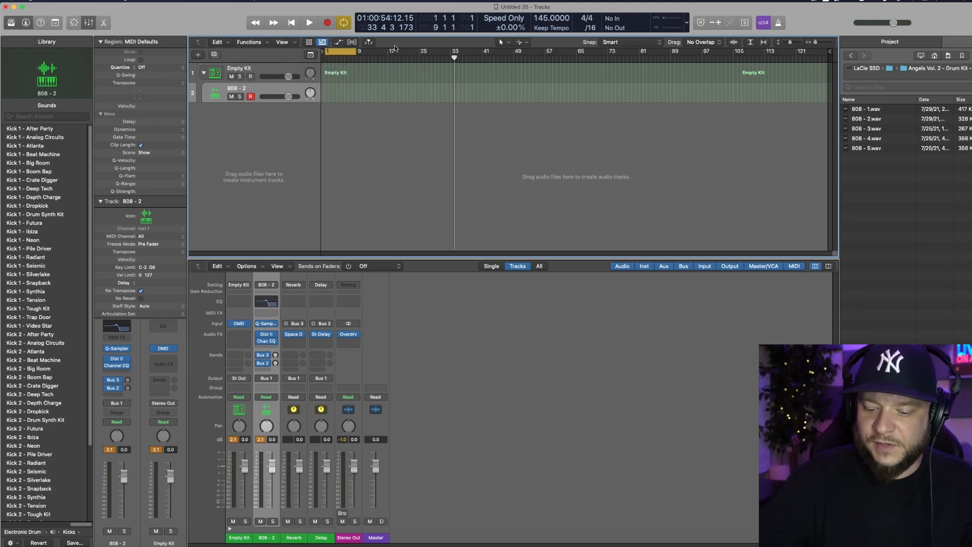
key("space")
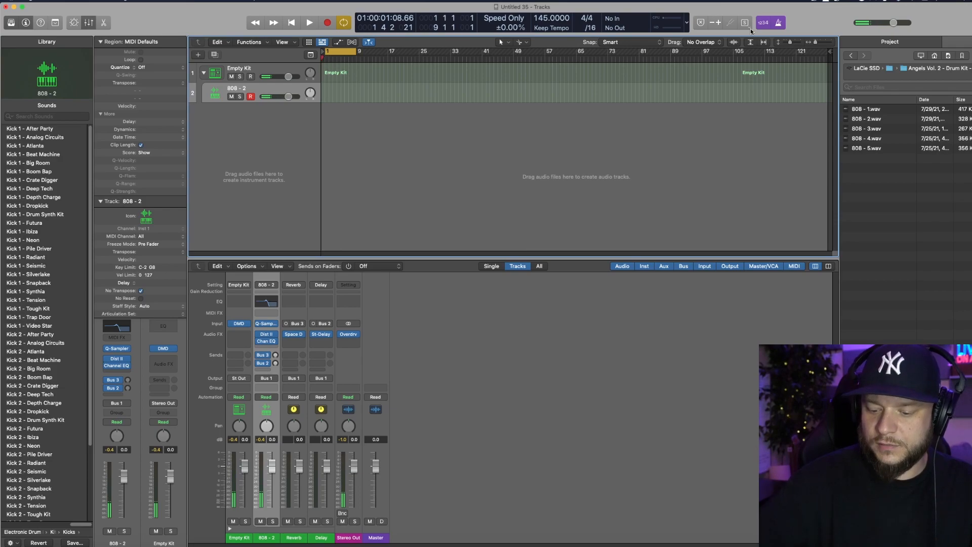
key("r")
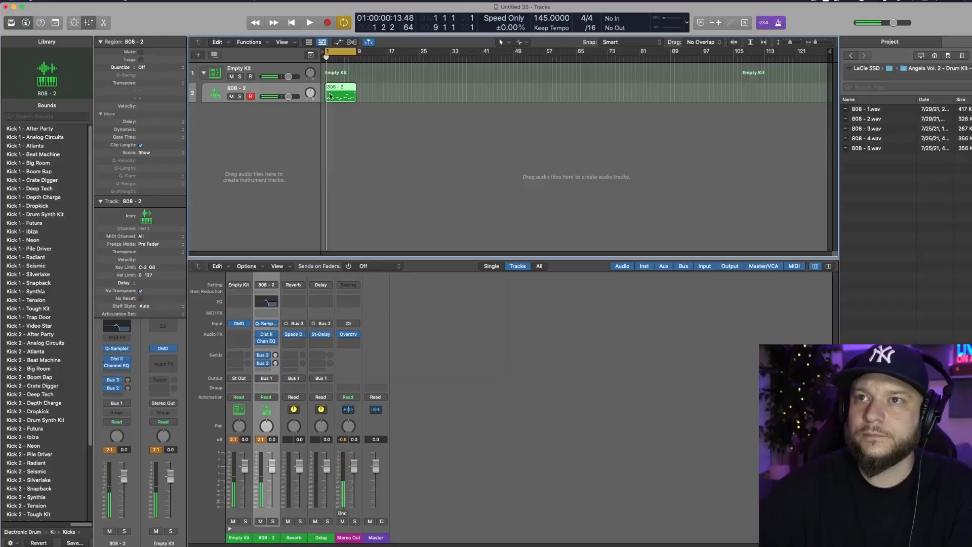
Quantize all notes of the recorded 808 region to 1/16 notes in the Piano Roll and play the result
double_click(330, 96)
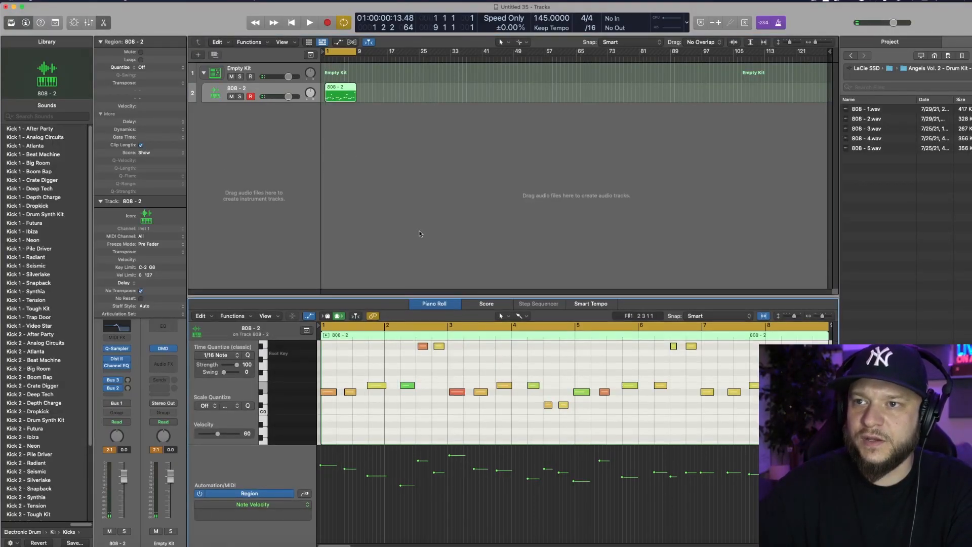
left_click_drag(413, 303, 413, 155)
scroll(502, 346, "up", 2)
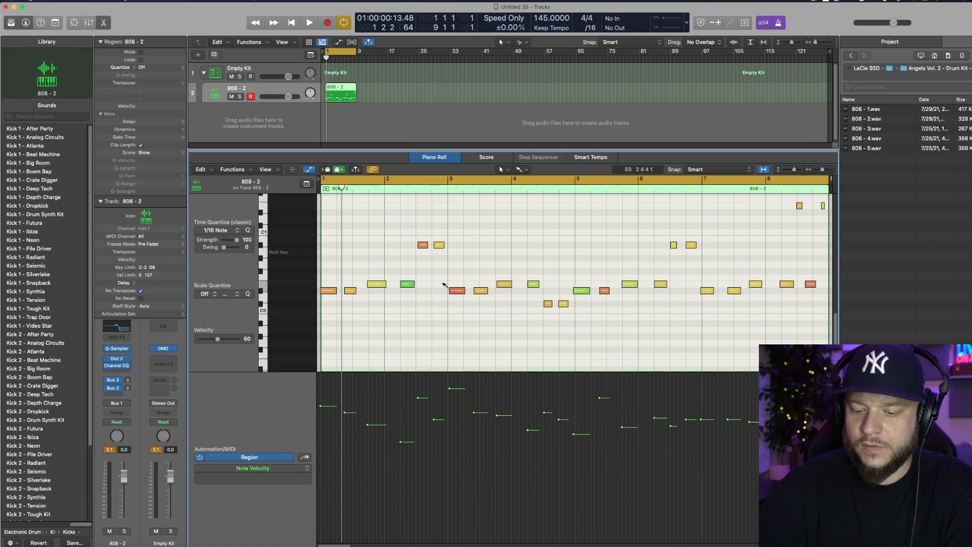
key("super+a")
key("q")
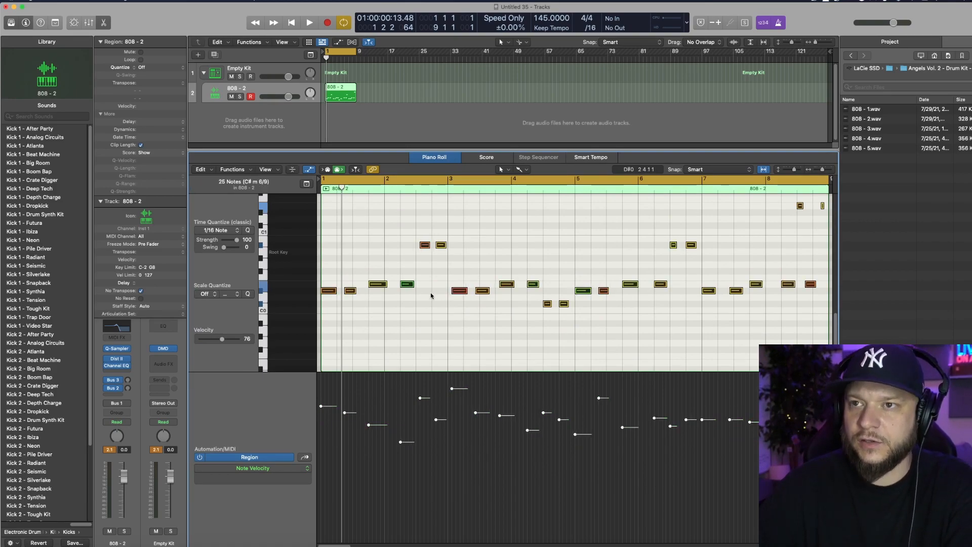
key("space")
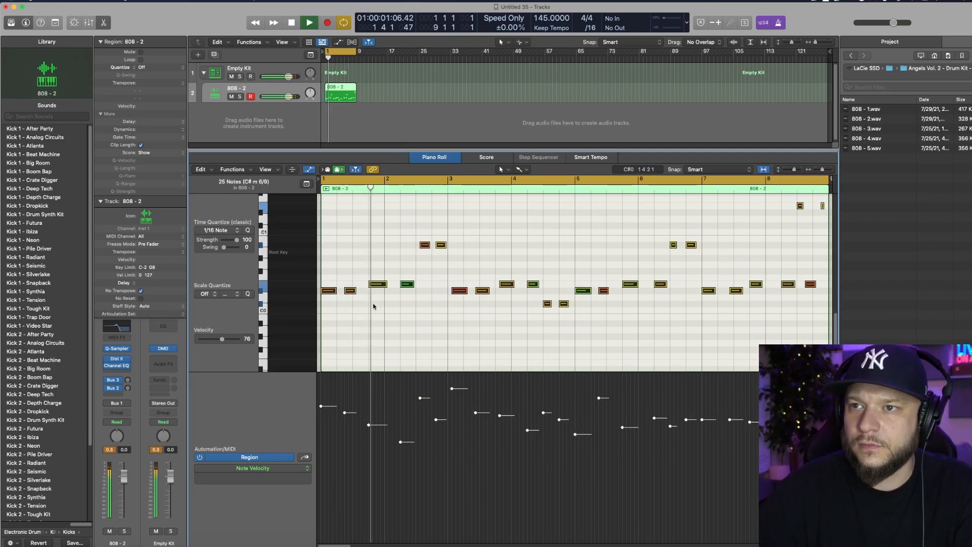
Select all the 808 notes, requantize them to 1/8 notes, and play the pattern to check the timing
key("space")
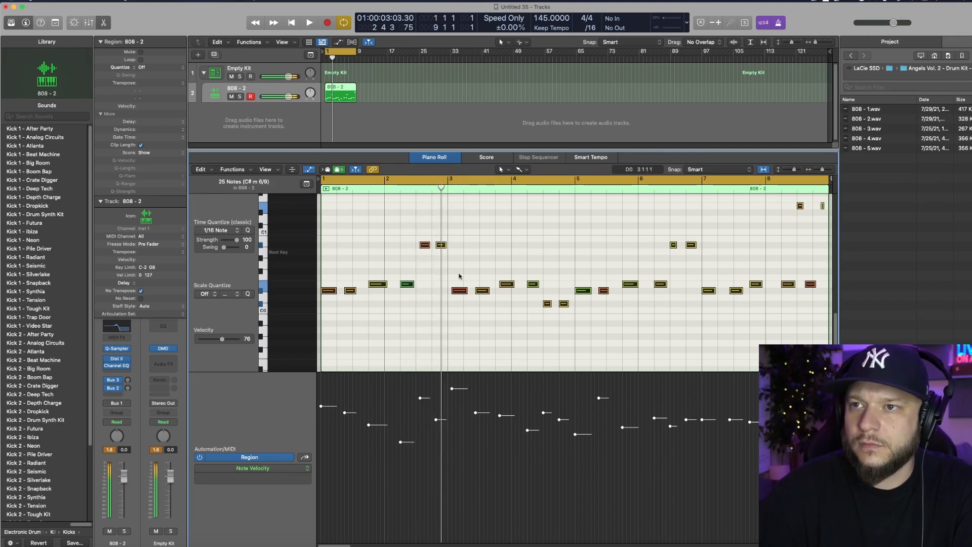
left_click(462, 257)
key("super+a")
key("q")
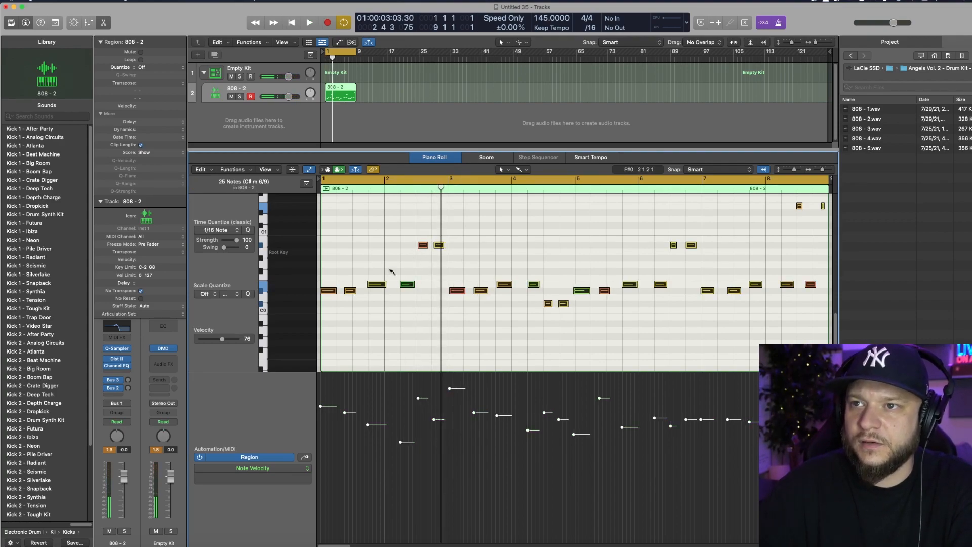
left_click(219, 231)
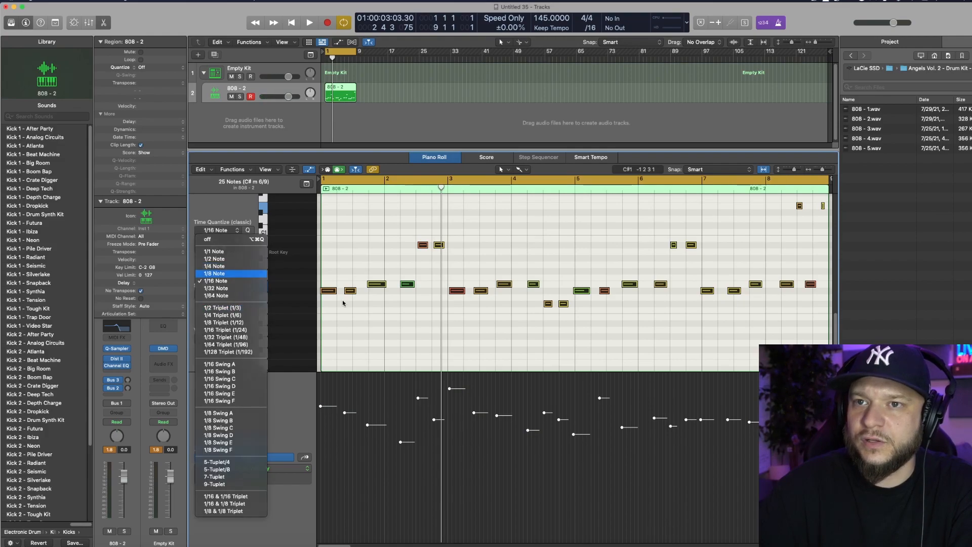
key("Return")
key("space")
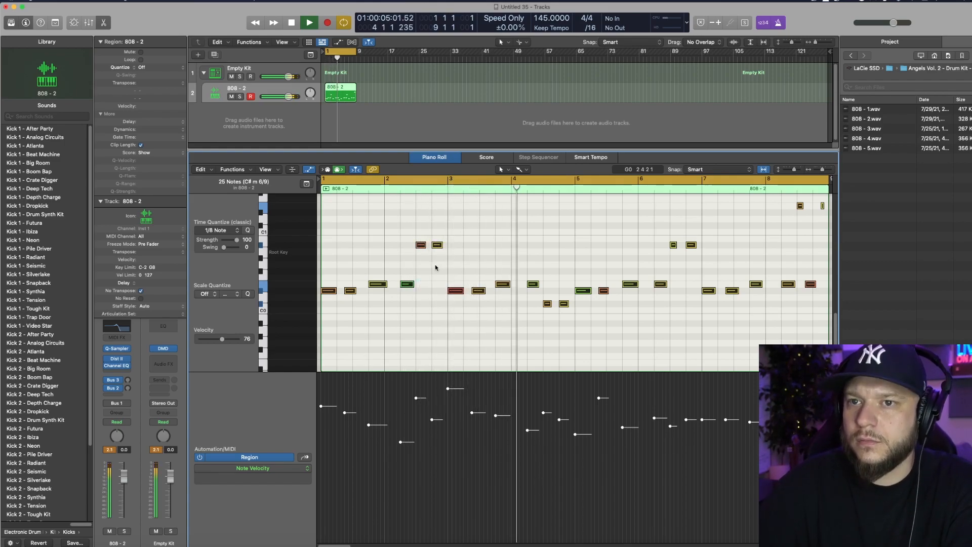
key("space")
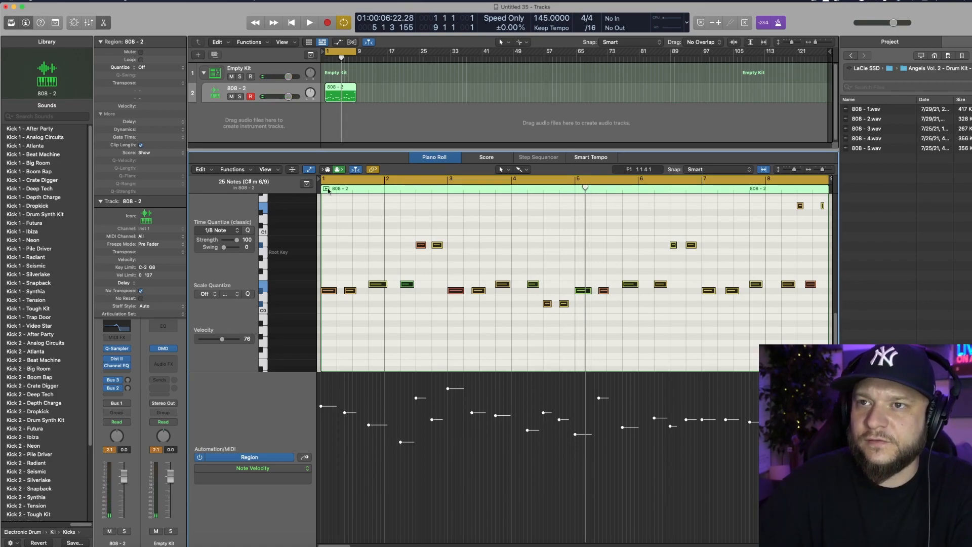
Set the velocity of all 808 notes to a uniform 110 while auditioning the pattern
left_click(310, 170)
left_click(310, 170)
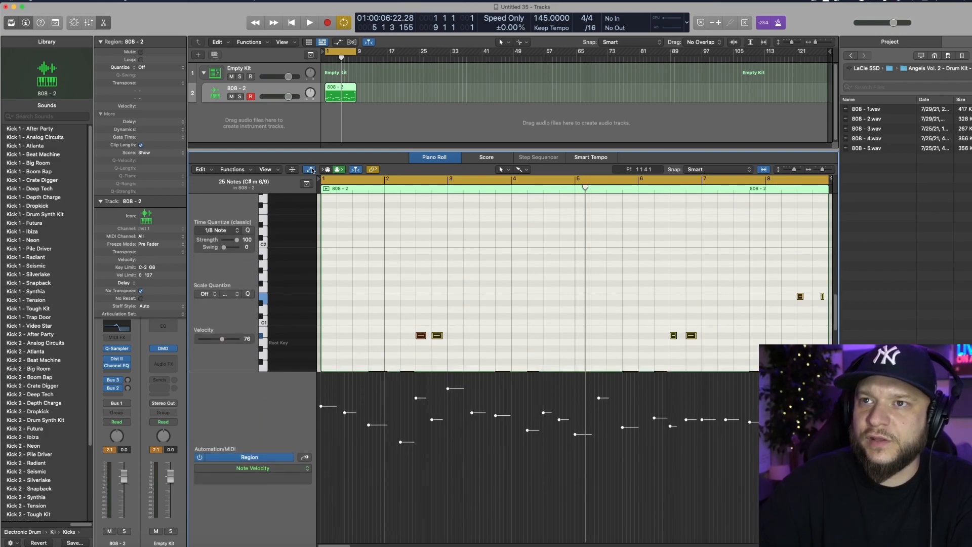
left_click_drag(400, 442, 404, 396)
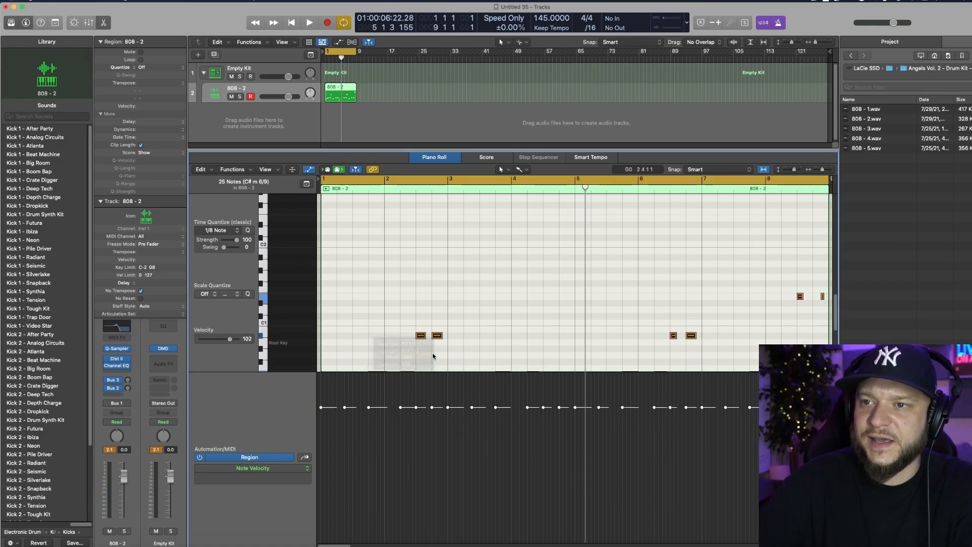
scroll(450, 330, "down", 5)
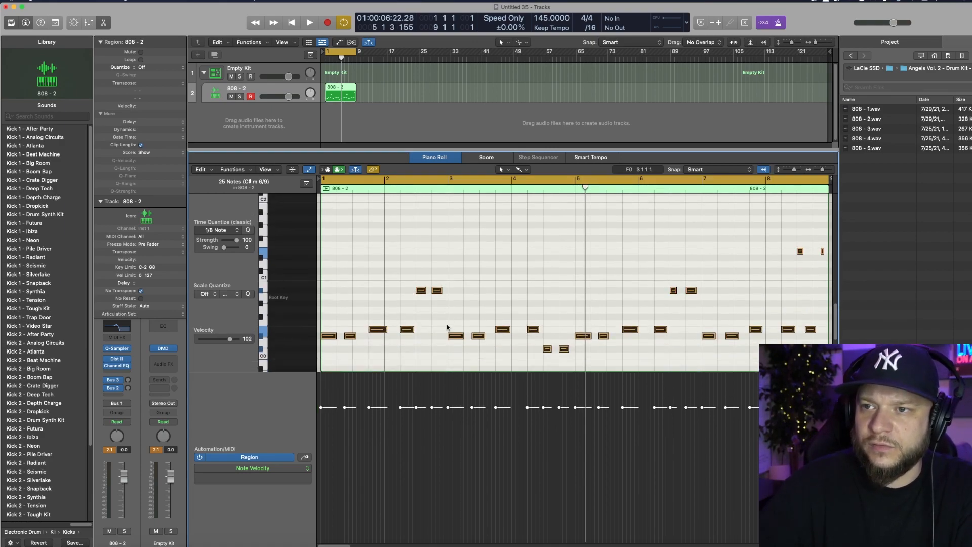
key("space")
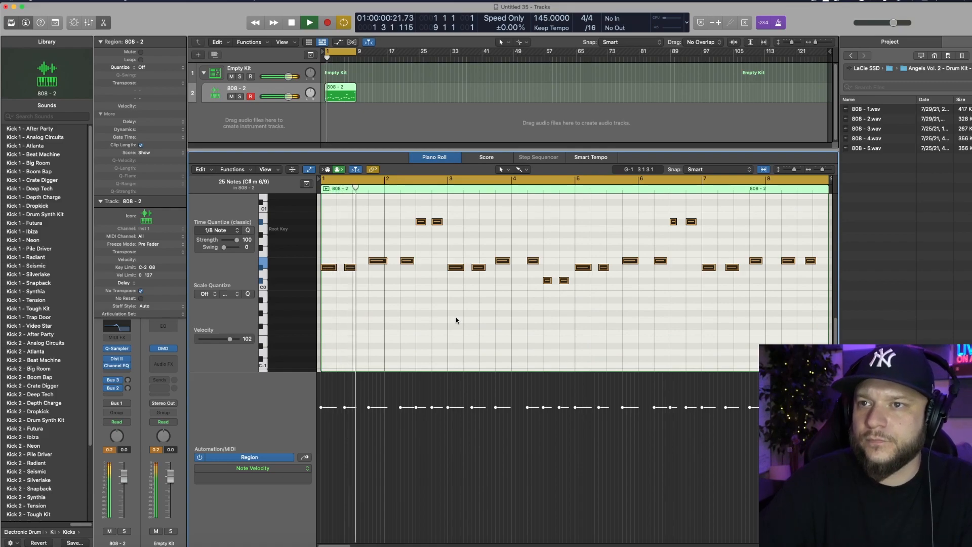
left_click_drag(404, 408, 404, 398)
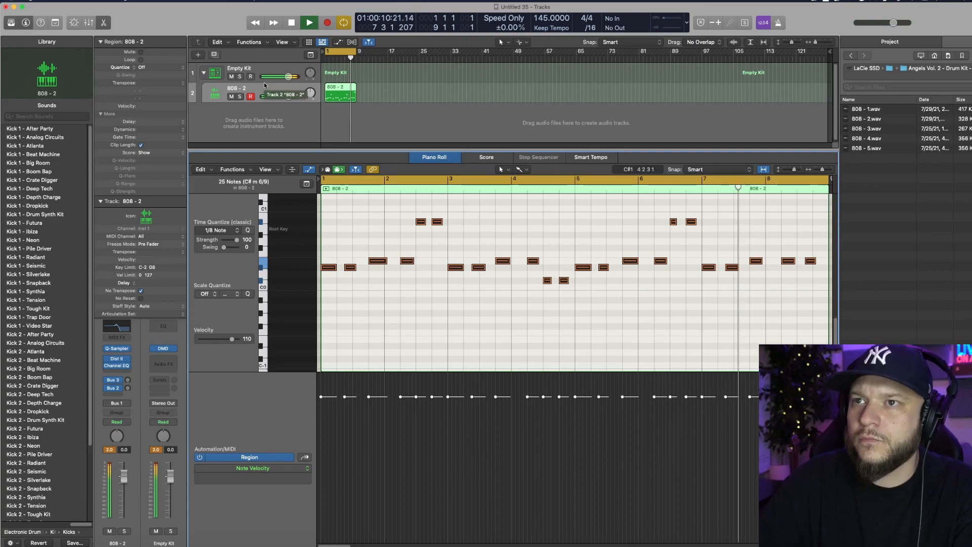
key("space")
Load Clap 2.wav from the drum kit's Claps folder onto the Empty Kit's C#1 Rim pad in Drum Machine Designer
left_click(239, 72)
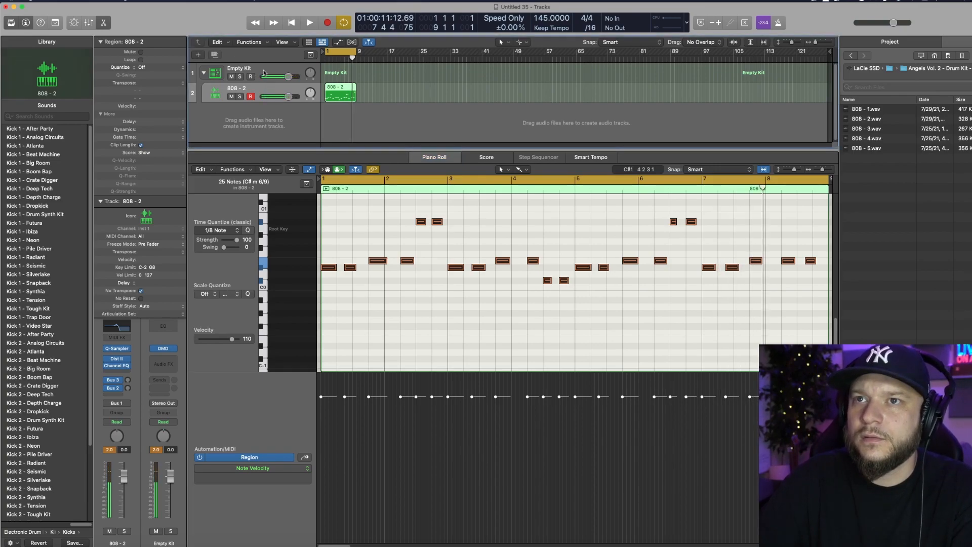
left_click(117, 368)
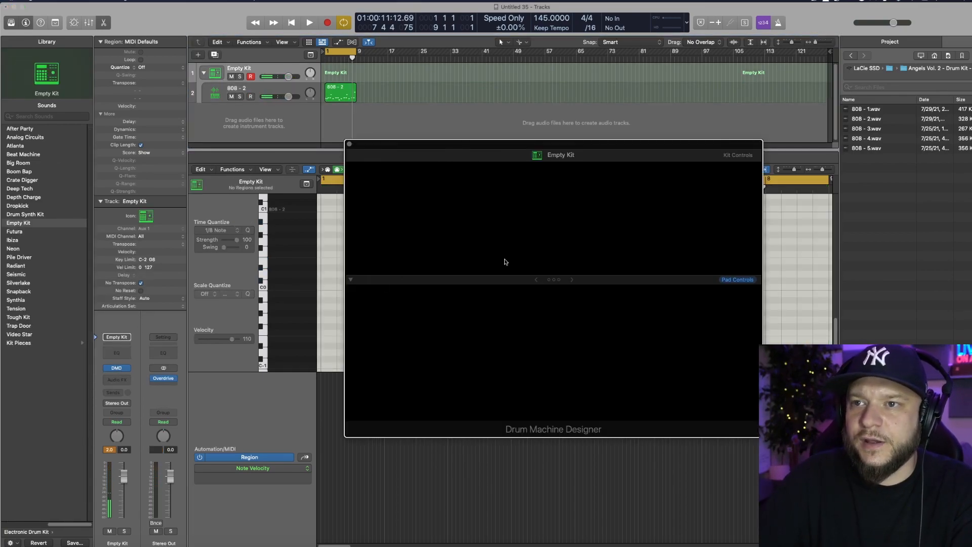
left_click_drag(533, 148, 363, 194)
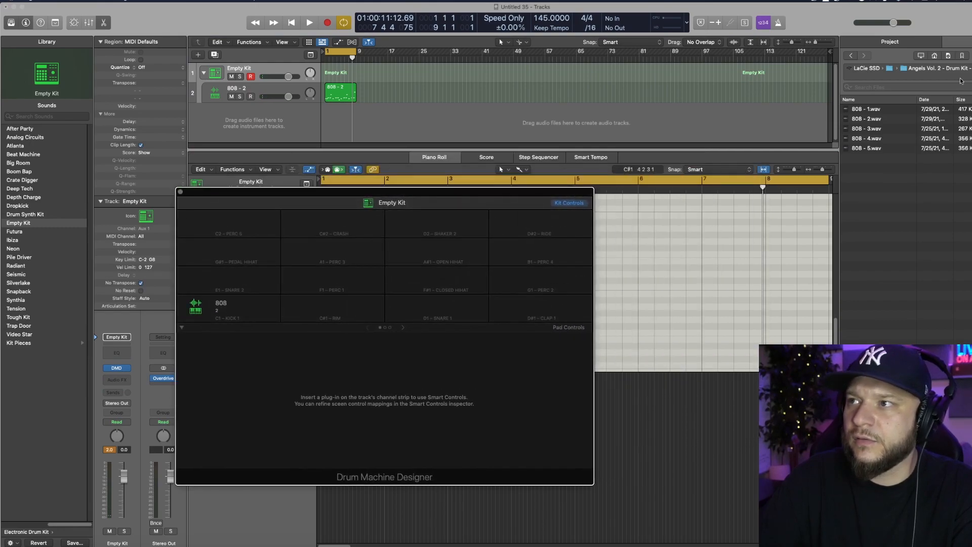
left_click(910, 70)
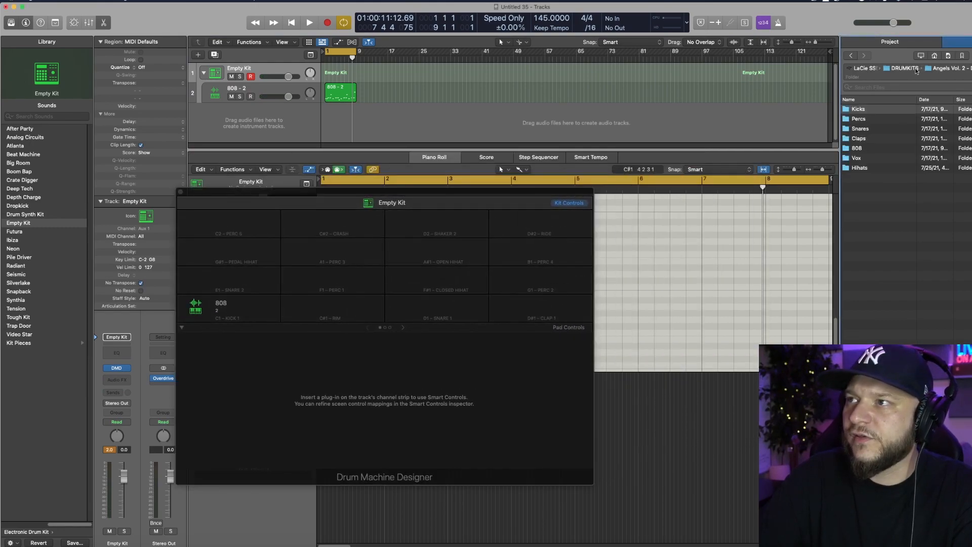
double_click(869, 139)
left_click_drag(866, 119, 344, 304)
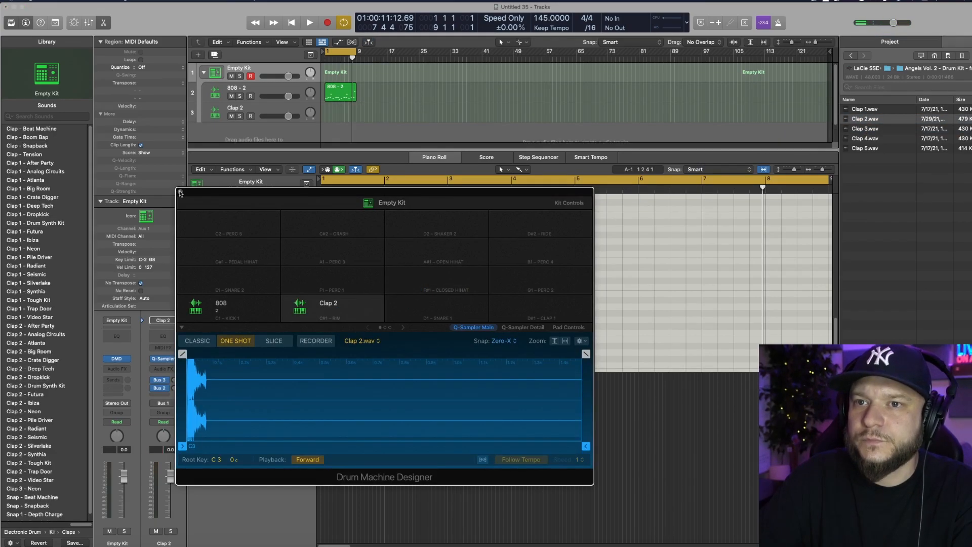
key("super+w")
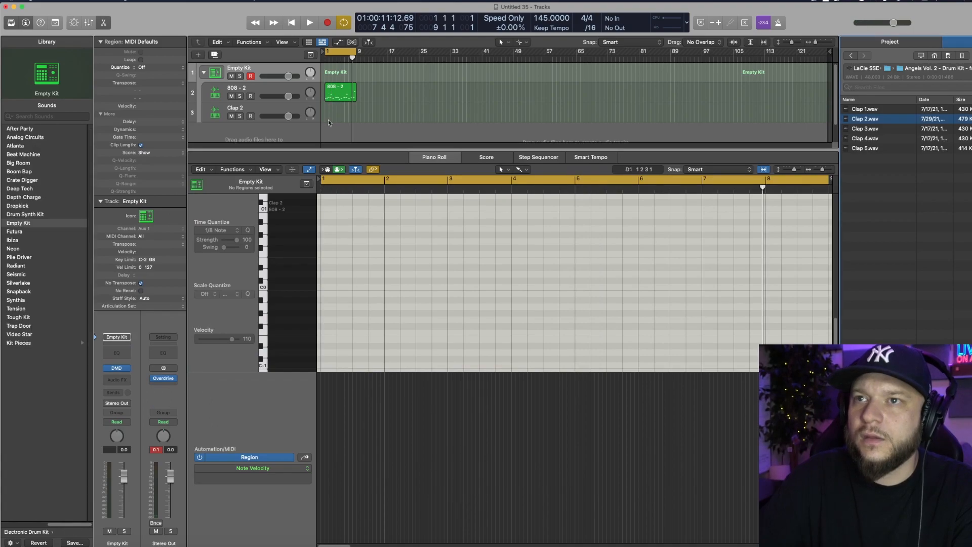
Create an empty MIDI region at bar 1 on the Clap 2 track and extend it to bar 9
right_click(328, 112)
left_click(357, 115)
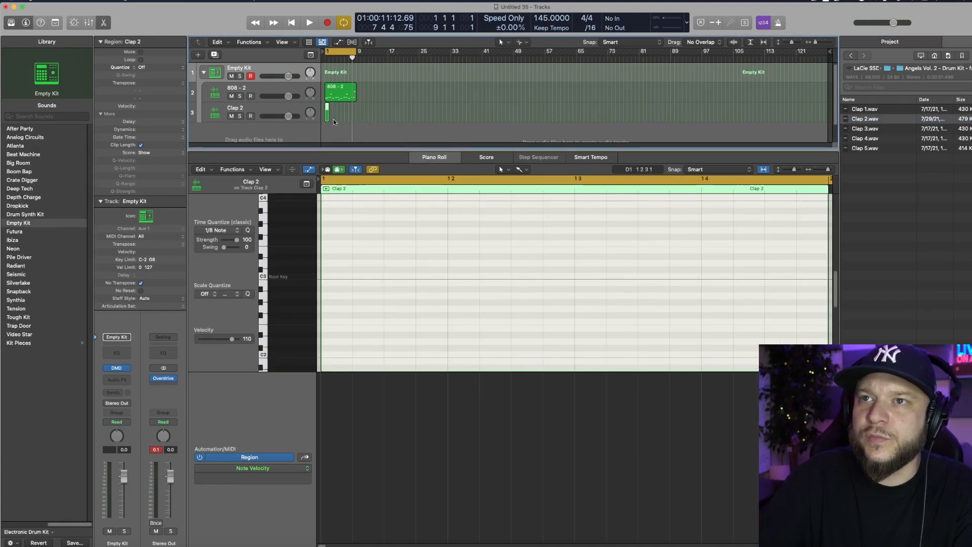
left_click_drag(329, 119, 356, 120)
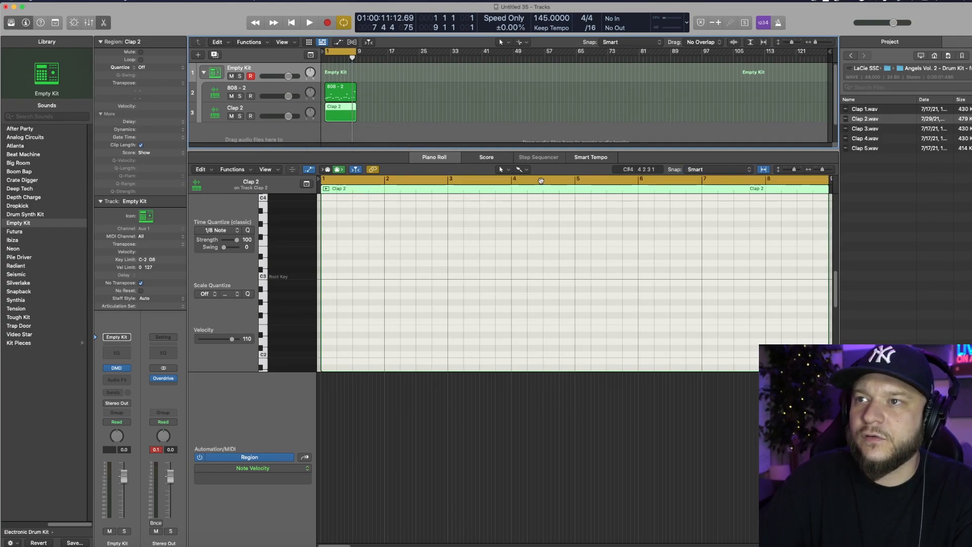
Use the Brush Tool to add a C3 clap note on beat 3 of all eight bars, and play the pattern
left_click(520, 171)
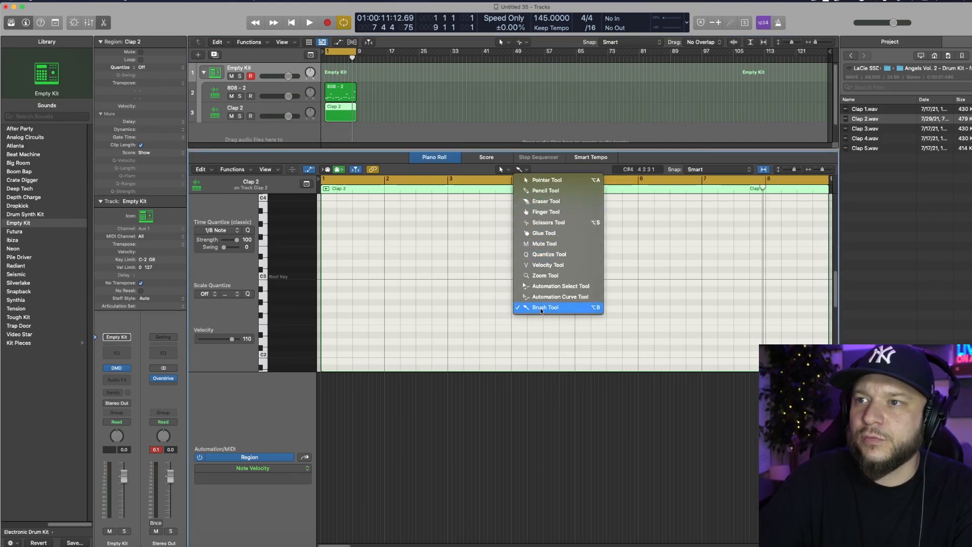
left_click(541, 308)
left_click(356, 277, "super")
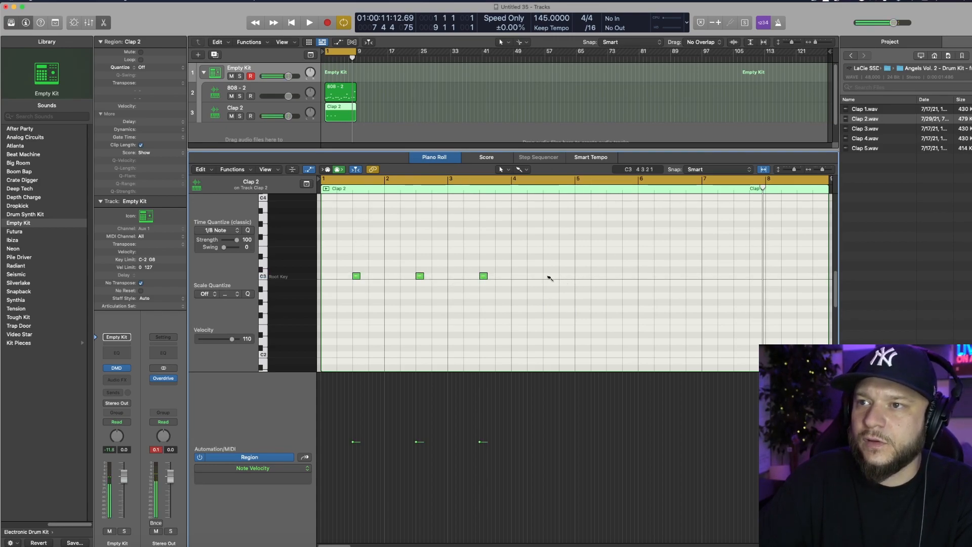
left_click(611, 278, "super")
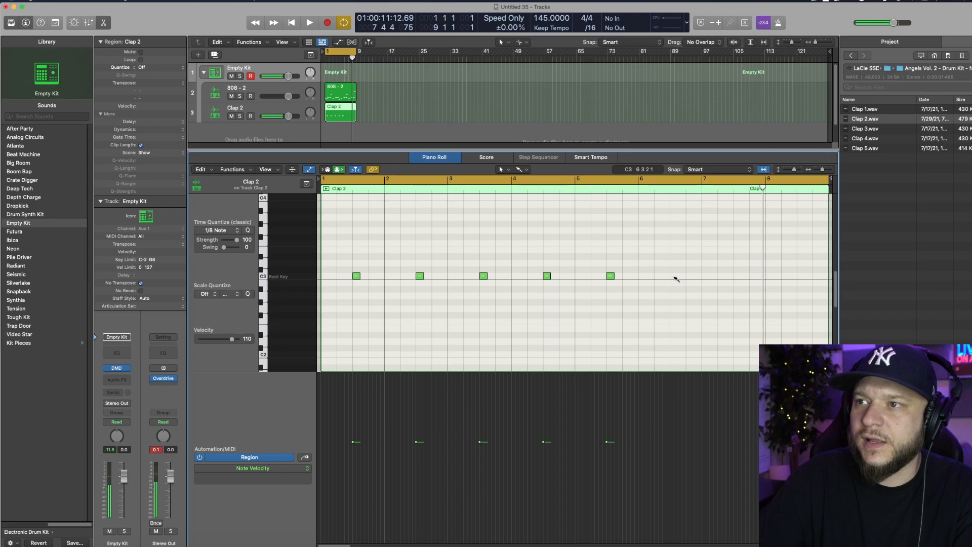
left_click(738, 277, "super")
left_click(800, 277, "super")
key("space")
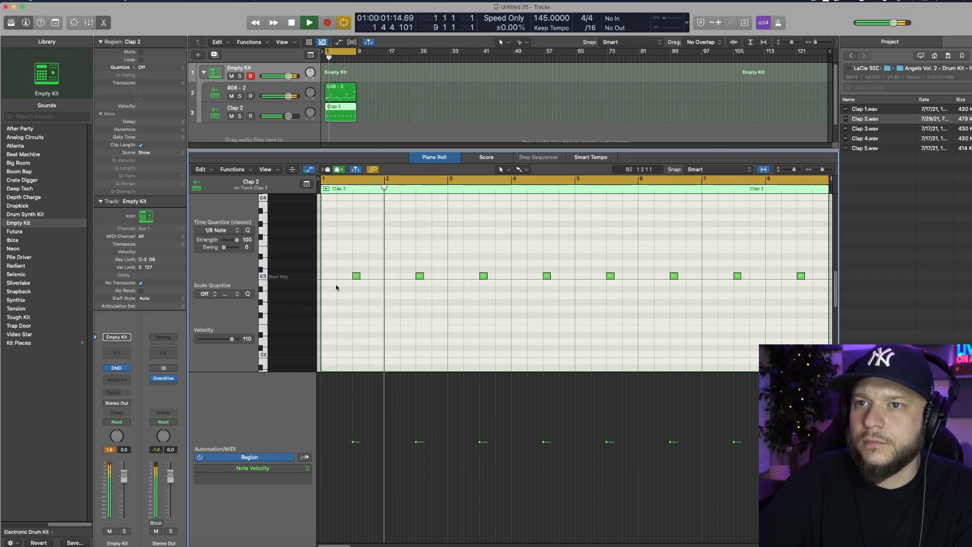
key("space")
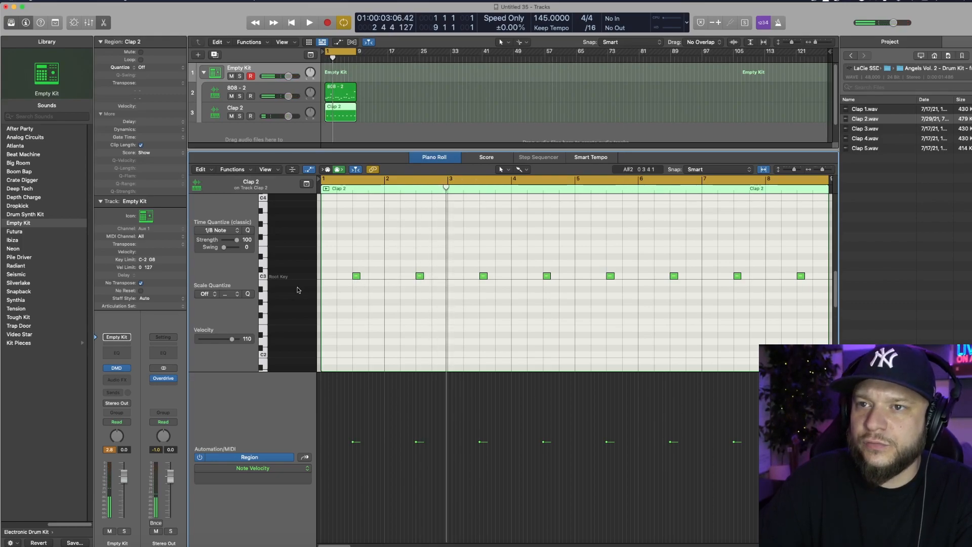
Raise the Clap 2 sample's coarse and fine pitch slightly in Quick Sampler while the beat plays
left_click(271, 110)
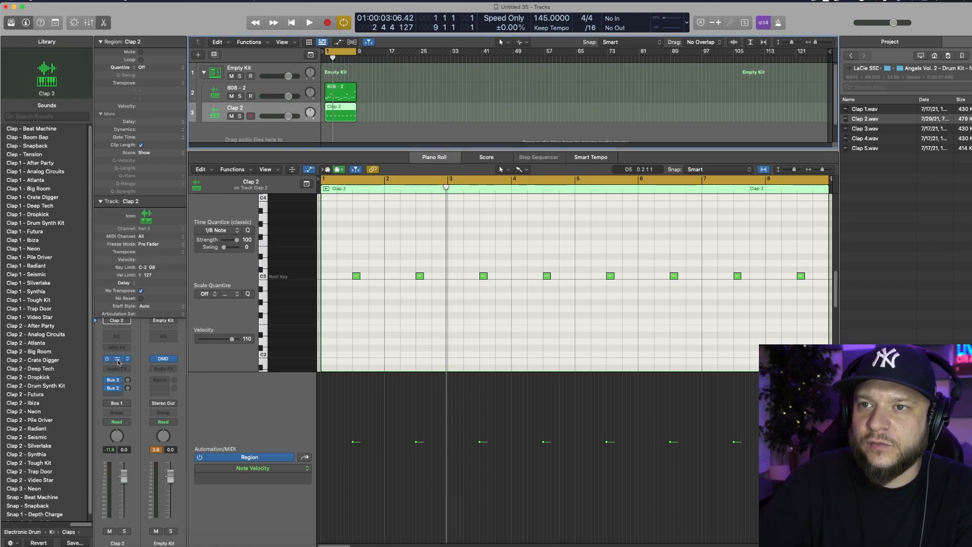
left_click(117, 359)
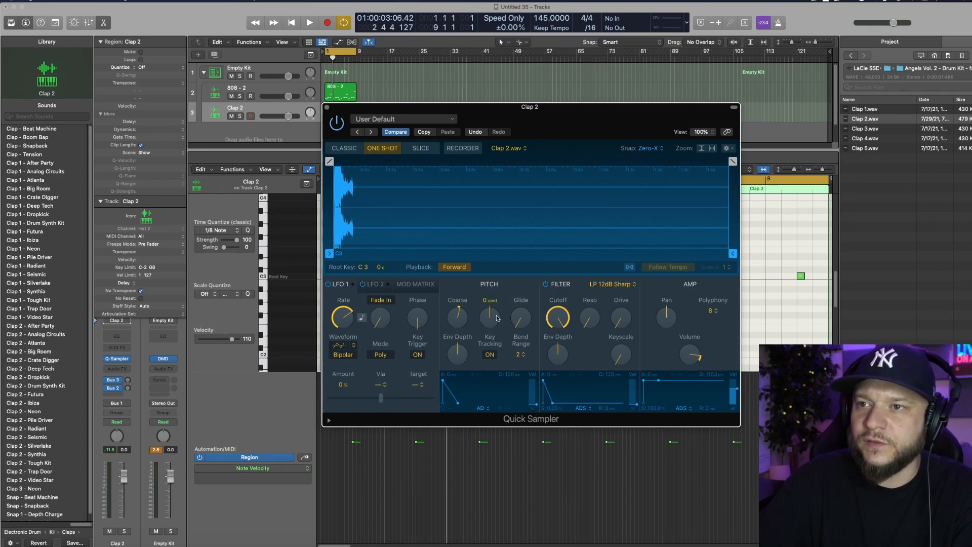
key("space")
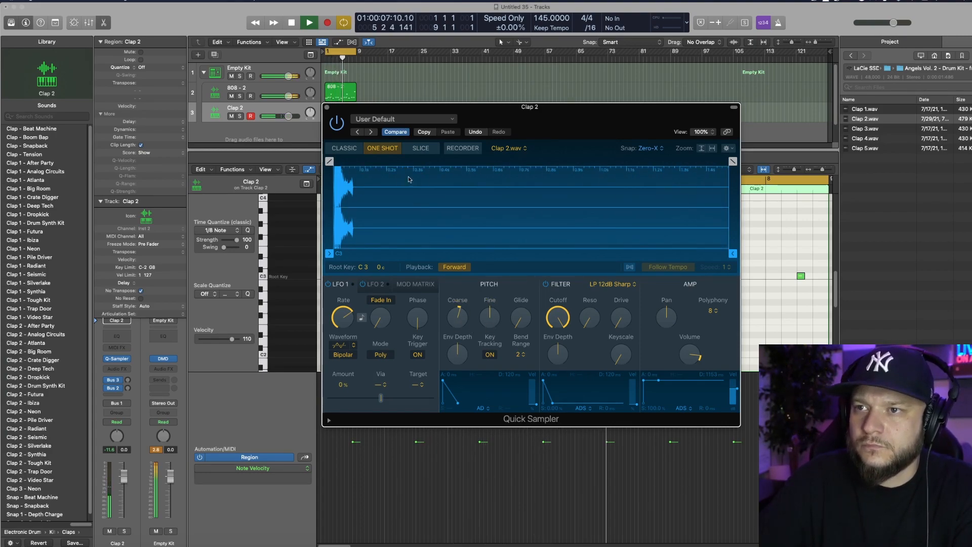
left_click_drag(493, 319, 493, 317)
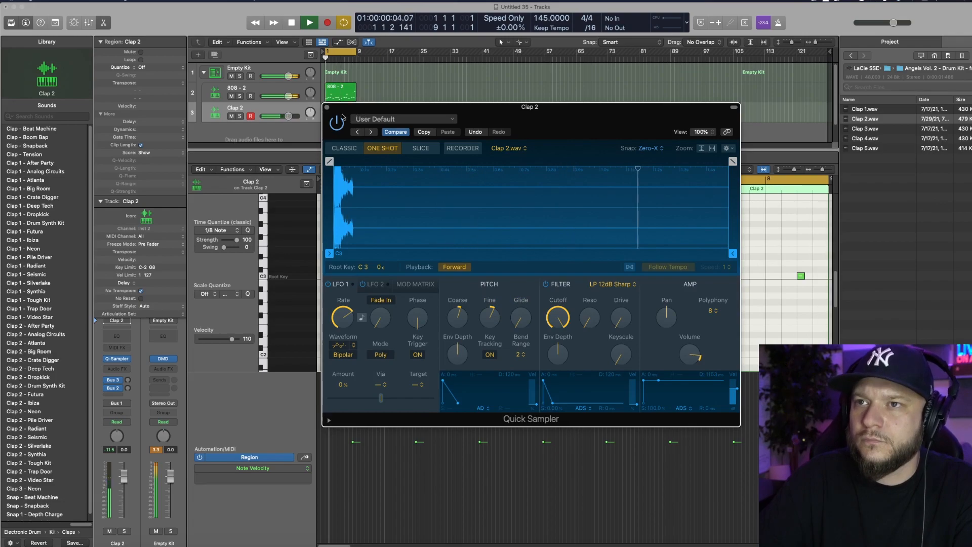
Insert SilverVerb on the Clap 2 channel and set its Wet level to 11% during playback
left_click(118, 369)
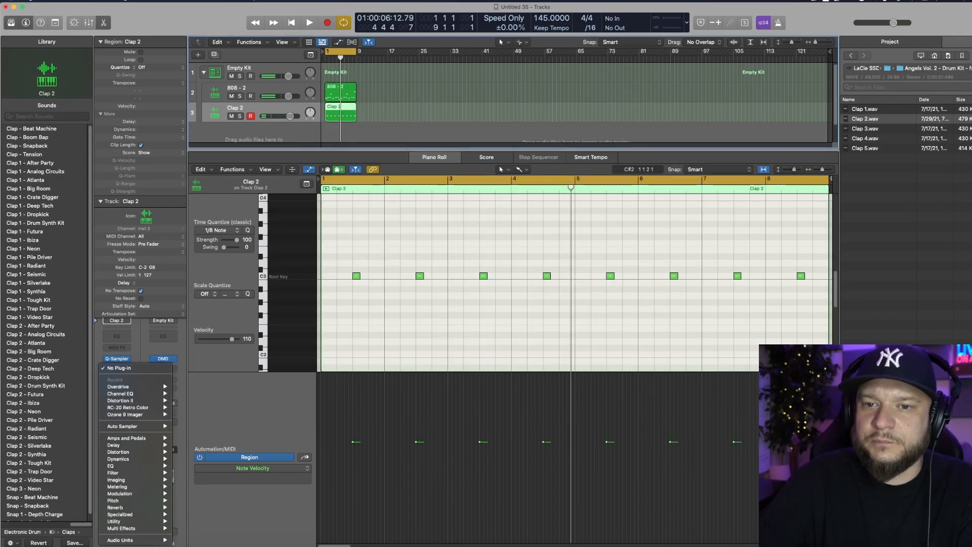
mouse_move(122, 540)
mouse_move(188, 538)
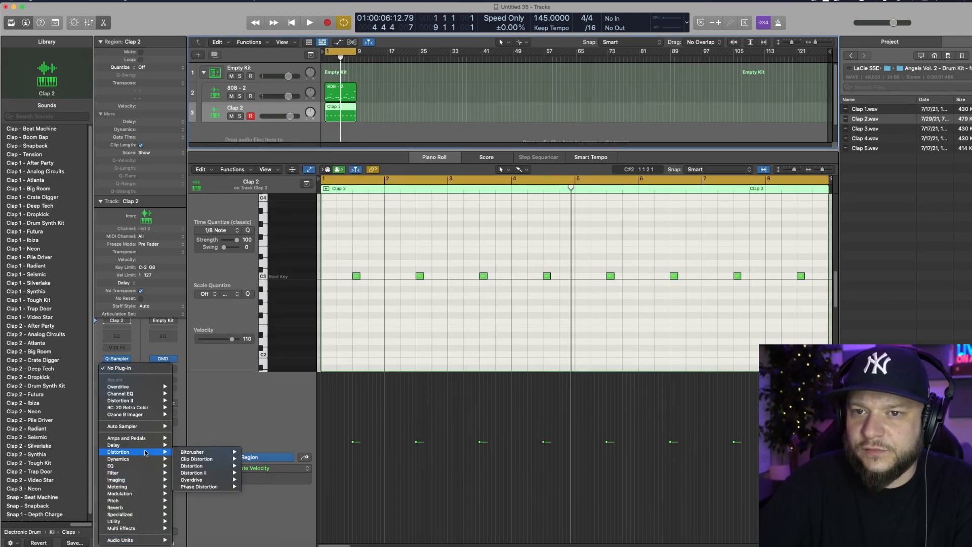
mouse_move(150, 510)
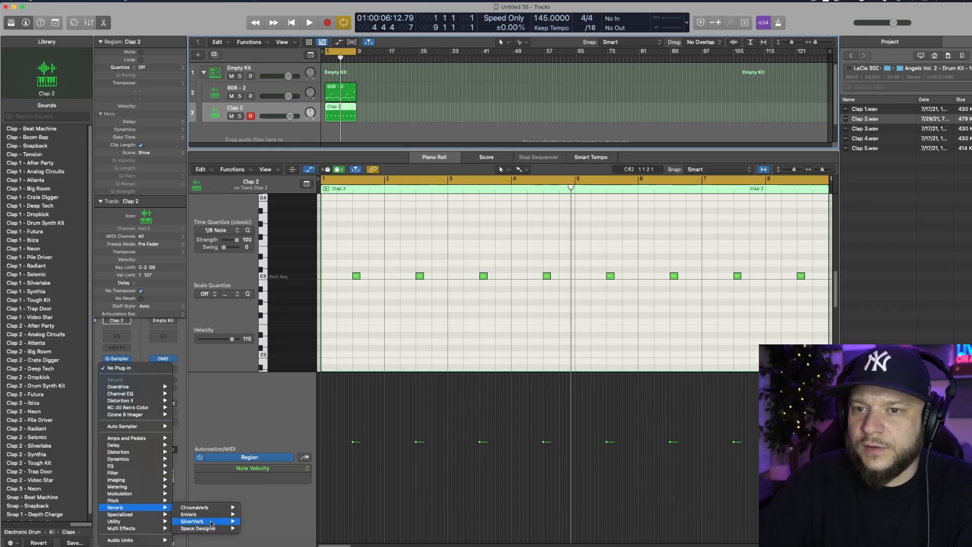
left_click(255, 521)
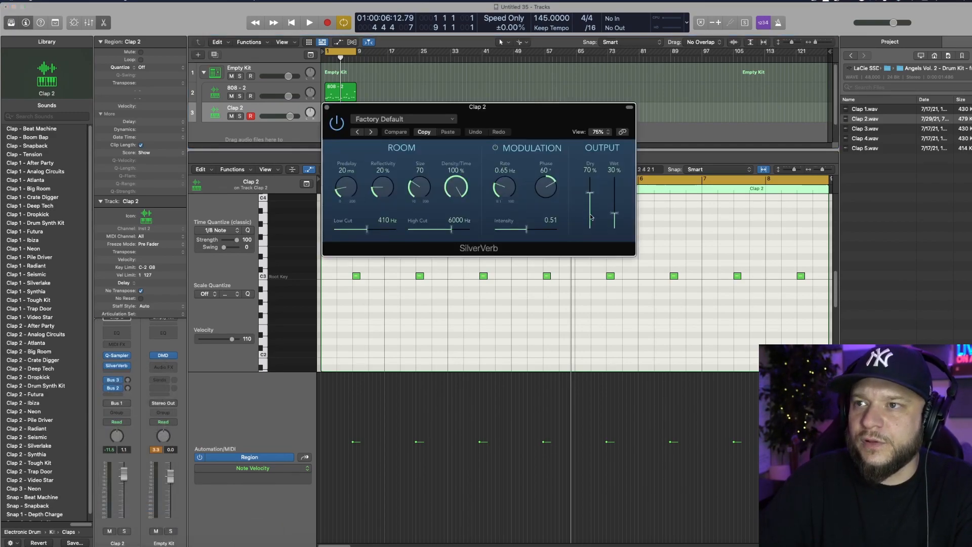
key("space")
left_click_drag(476, 136, 457, 153)
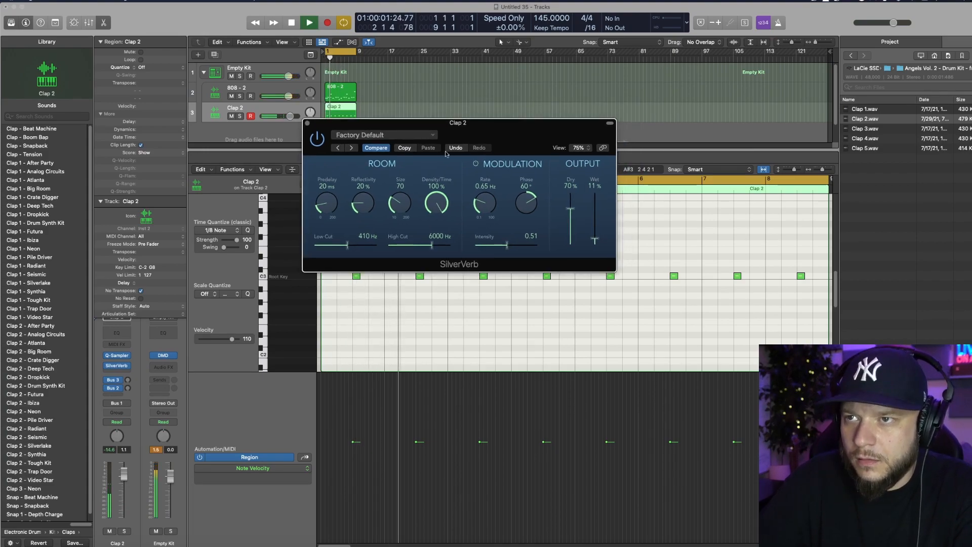
left_click(307, 124)
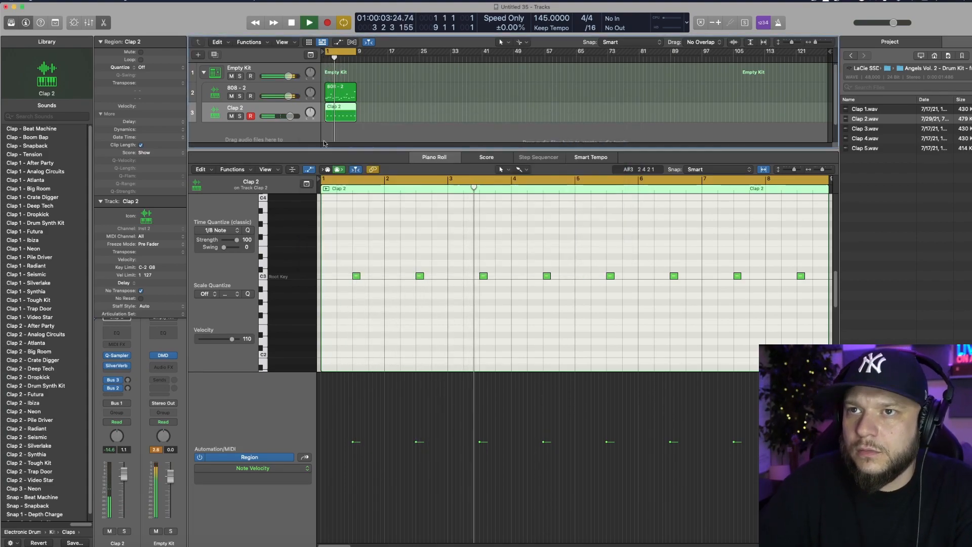
Raise the Clap 2 track's volume to 3.8 dB while listening to the beat
left_click_drag(289, 116, 295, 116)
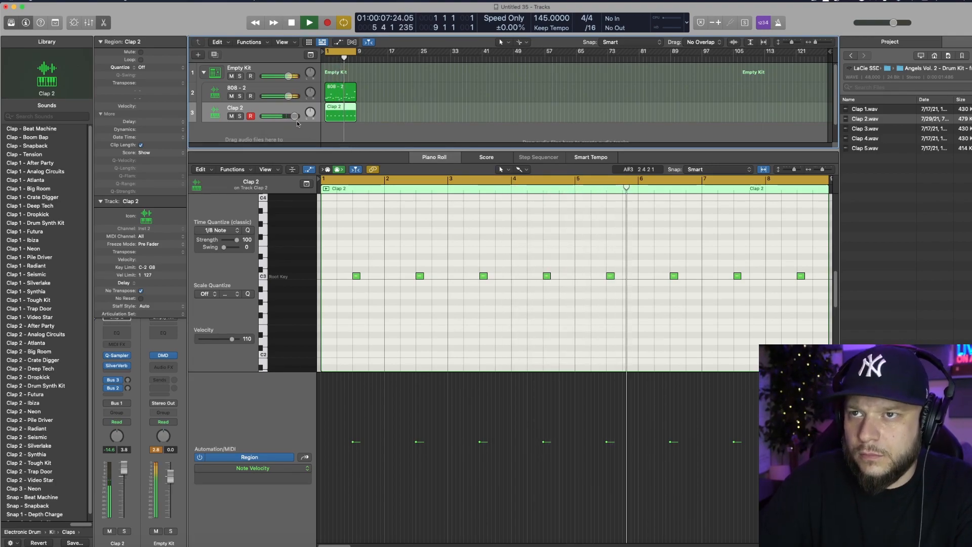
key("space")
Insert a stereo Compressor on the Clap 2 channel and load its Type U Tight Kit drum preset
left_click(121, 373)
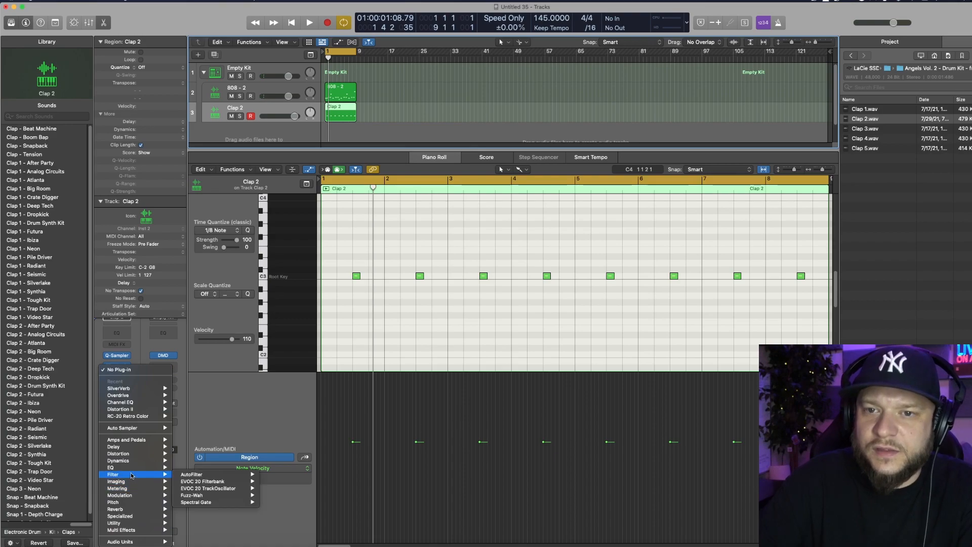
mouse_move(139, 463)
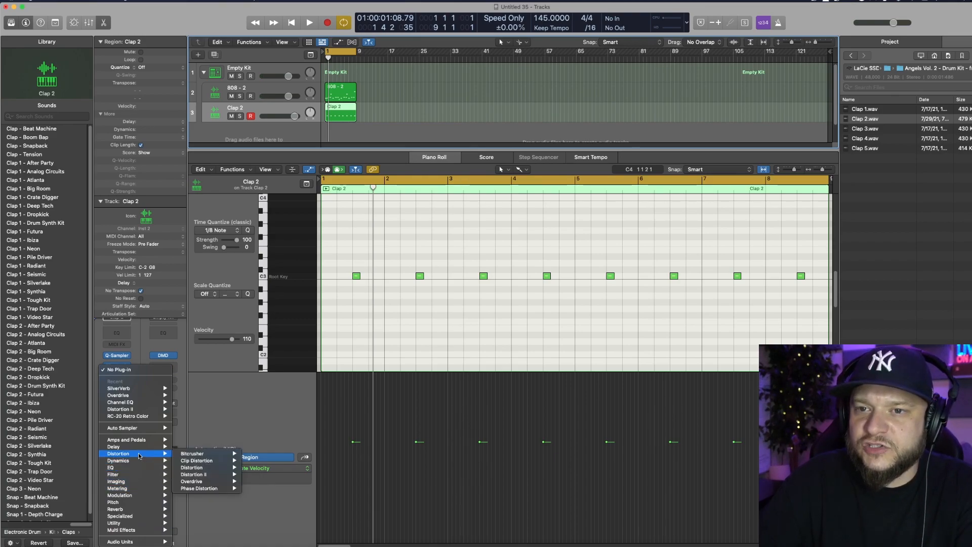
mouse_move(193, 468)
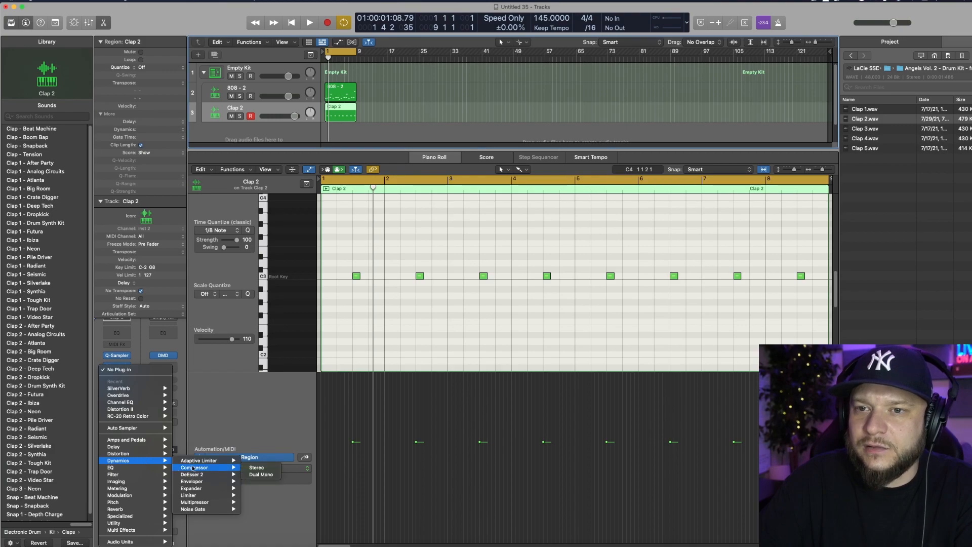
left_click(263, 469)
left_click(418, 121)
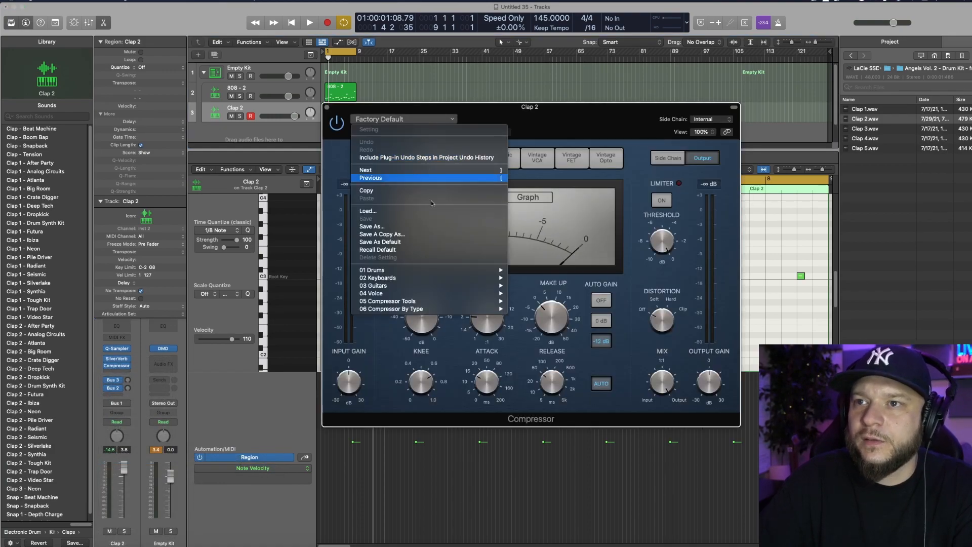
mouse_move(486, 270)
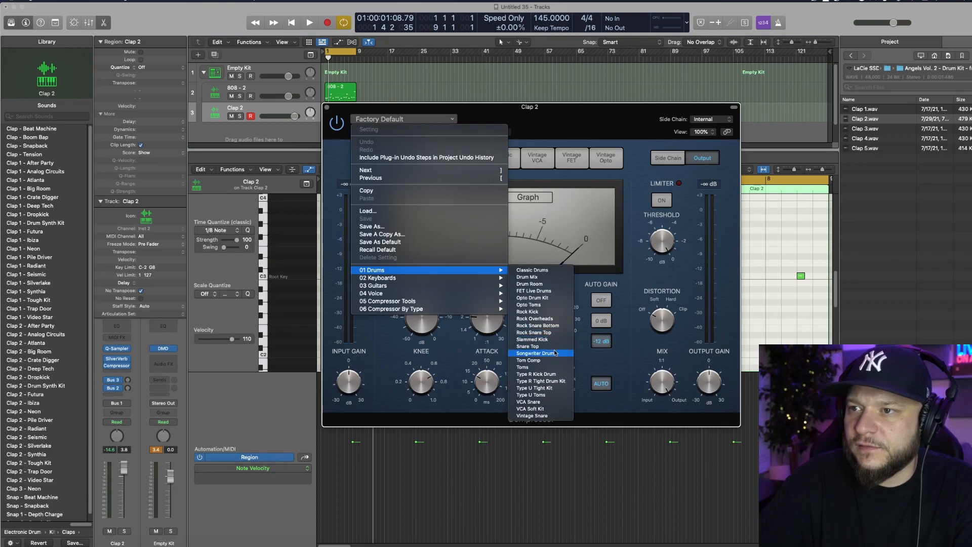
left_click(534, 389)
Adjust the clap Compressor's threshold and make-up gain during playback, close the plug-in and stop
key("space")
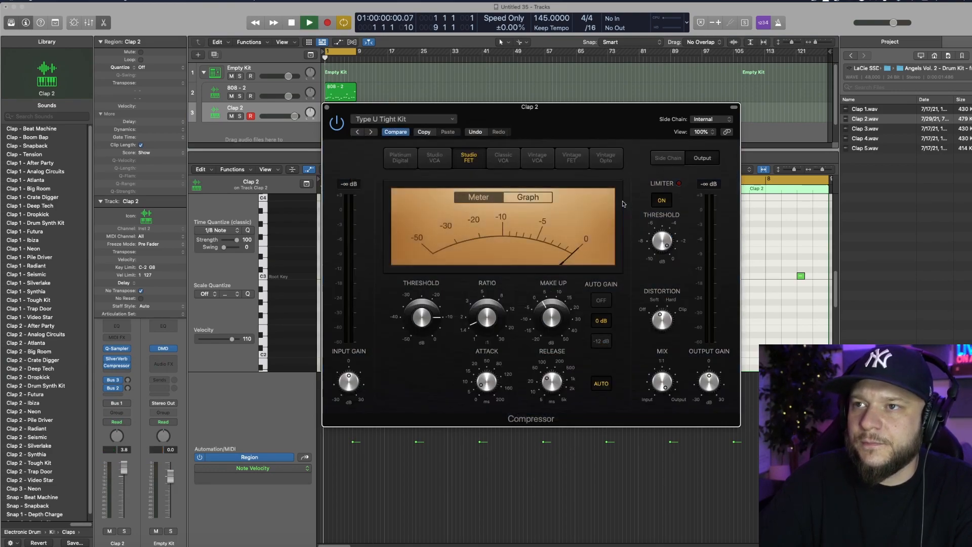
key("space")
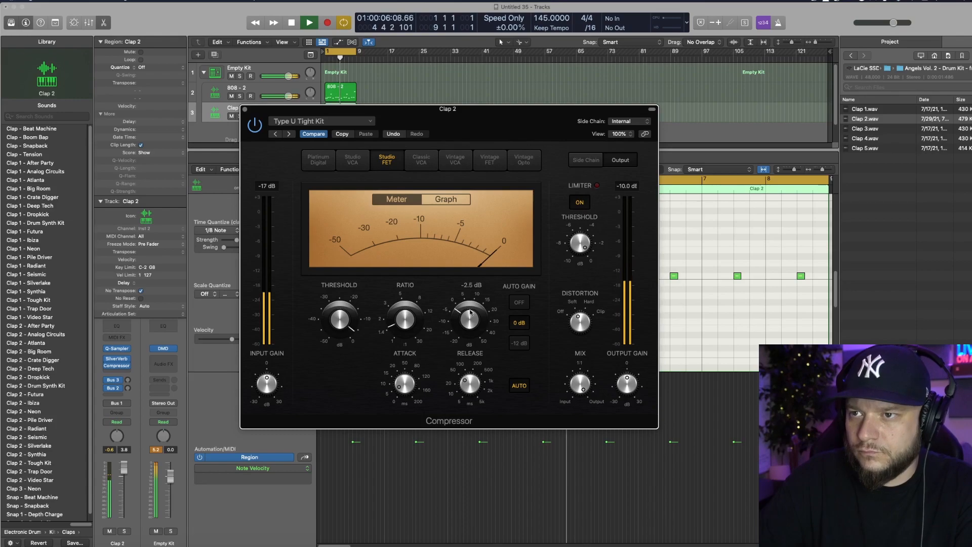
left_click_drag(470, 312, 472, 316)
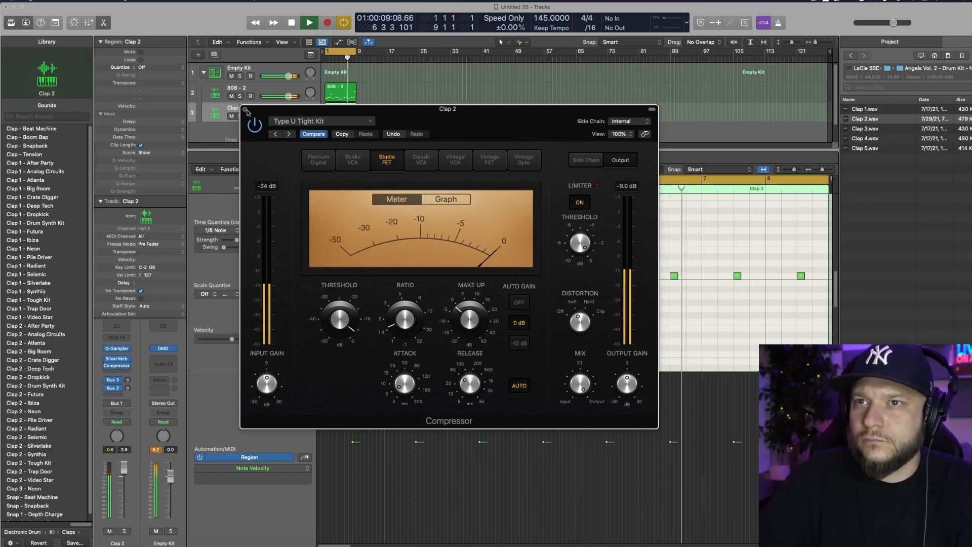
key("super+w")
key("space")
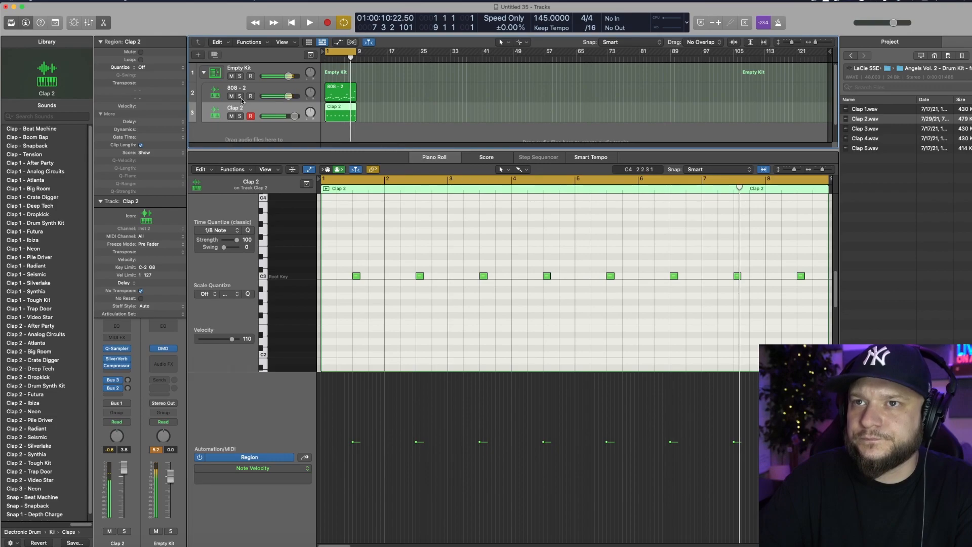
Open the Empty Kit in Drum Machine Designer, browse the Hihats folder and load Hihat 1.wav onto the empty pad beside Clap 2
left_click(244, 69)
left_click(116, 369)
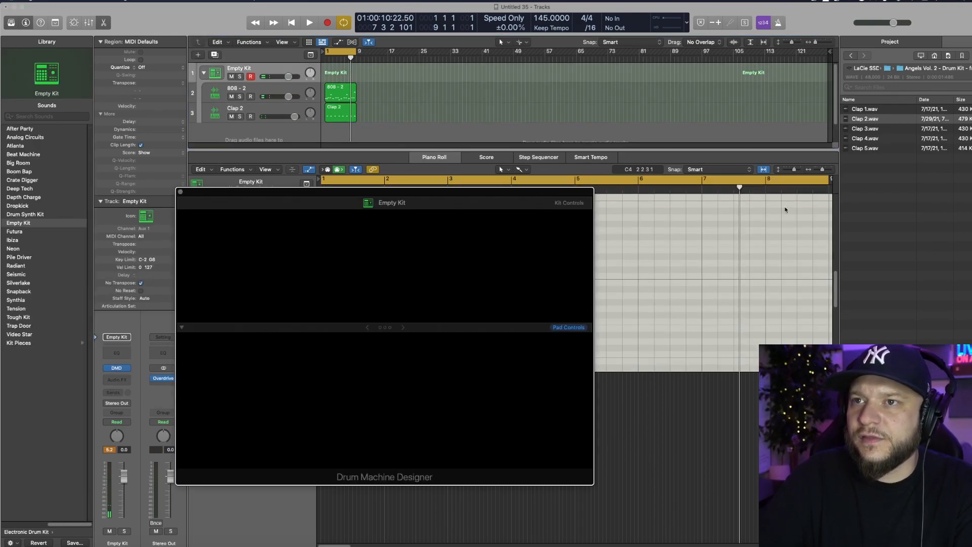
left_click(910, 69)
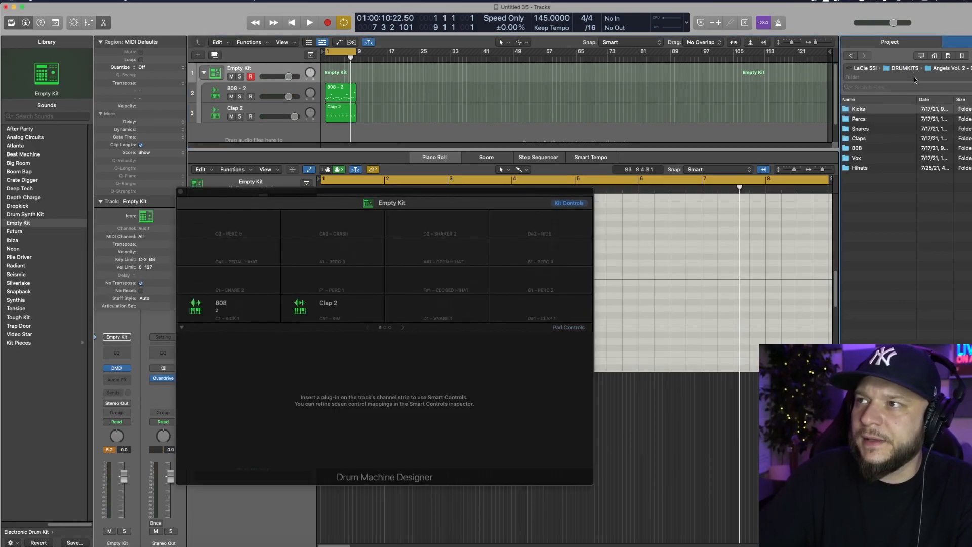
double_click(860, 170)
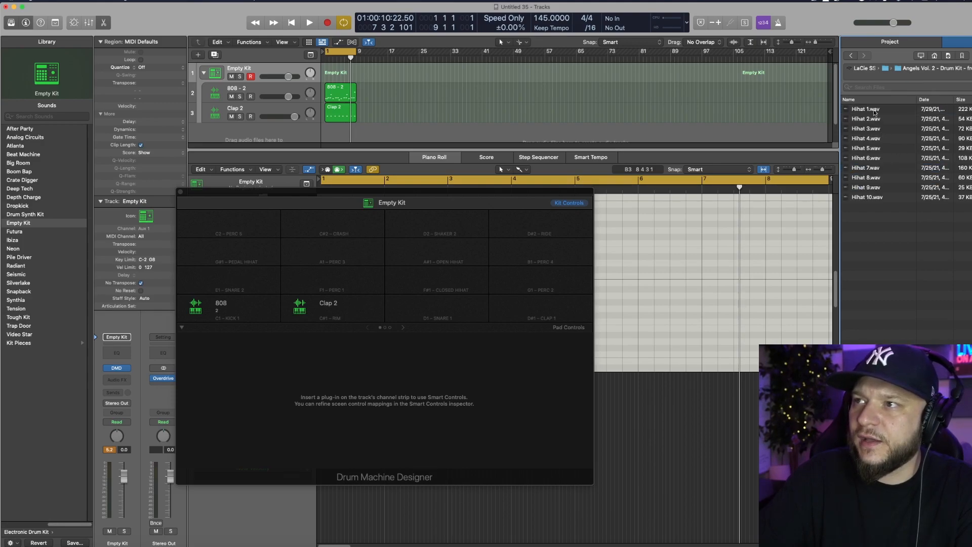
left_click(875, 112)
left_click(876, 120)
left_click(869, 107)
left_click_drag(868, 107, 440, 310)
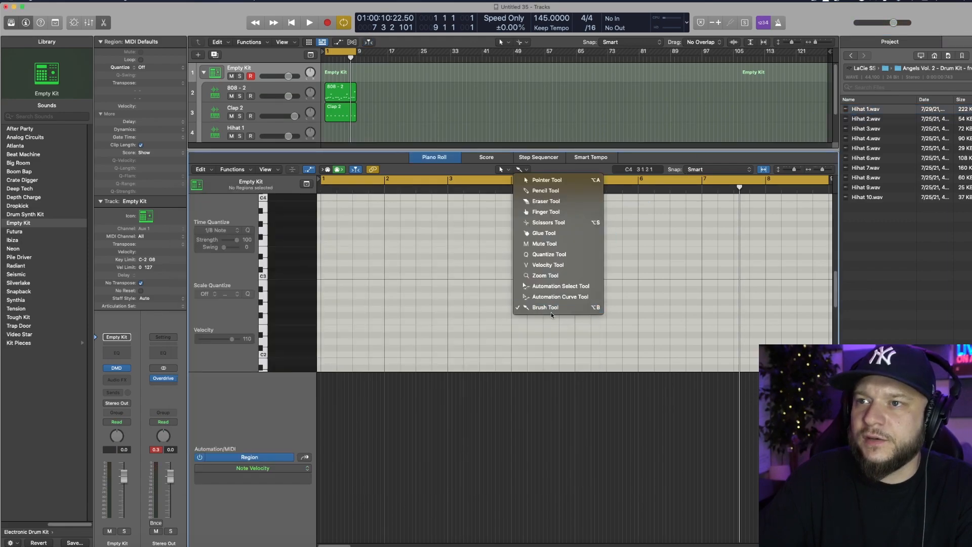
Paint eighth-note C3 hi-hats across bar 1 with the Brush Tool and lower the velocity of every second note
left_click_drag(326, 278, 383, 276)
left_click(333, 276)
left_click(348, 276, "shift")
left_click(364, 276, "shift")
left_click(380, 276, "shift")
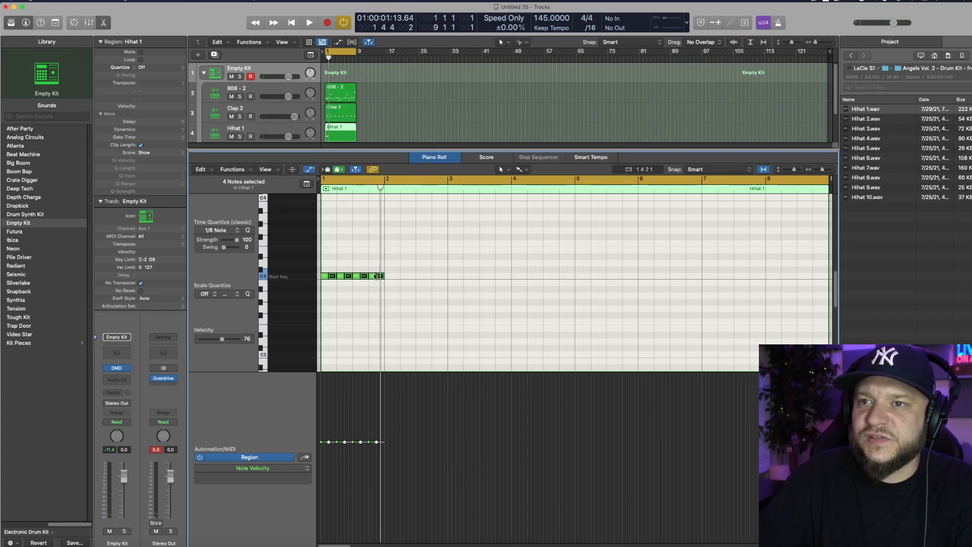
left_click_drag(361, 444, 362, 453)
Repeat the eight hi-hat notes of bar 1 through all eight bars, starting from bar 2
left_click_drag(394, 264, 325, 284)
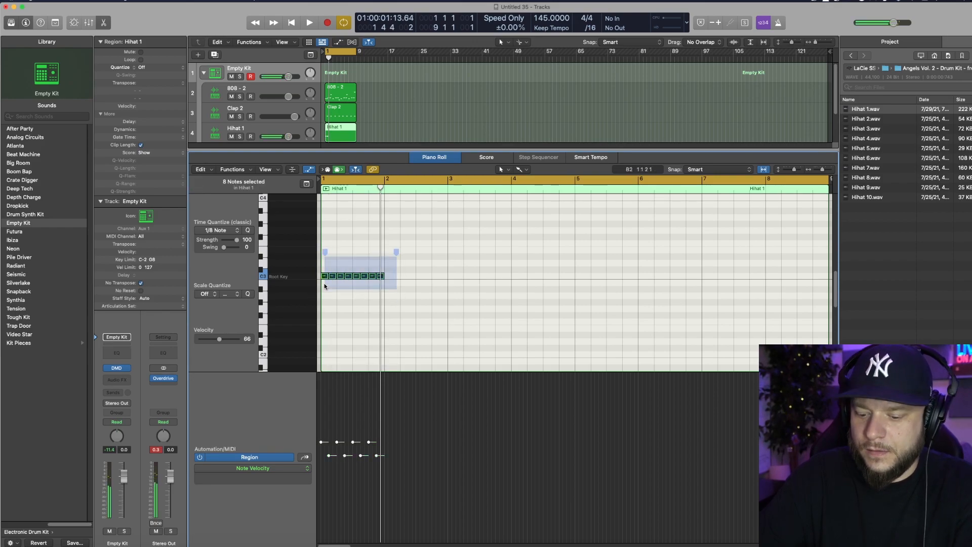
left_click_drag(385, 189, 385, 189)
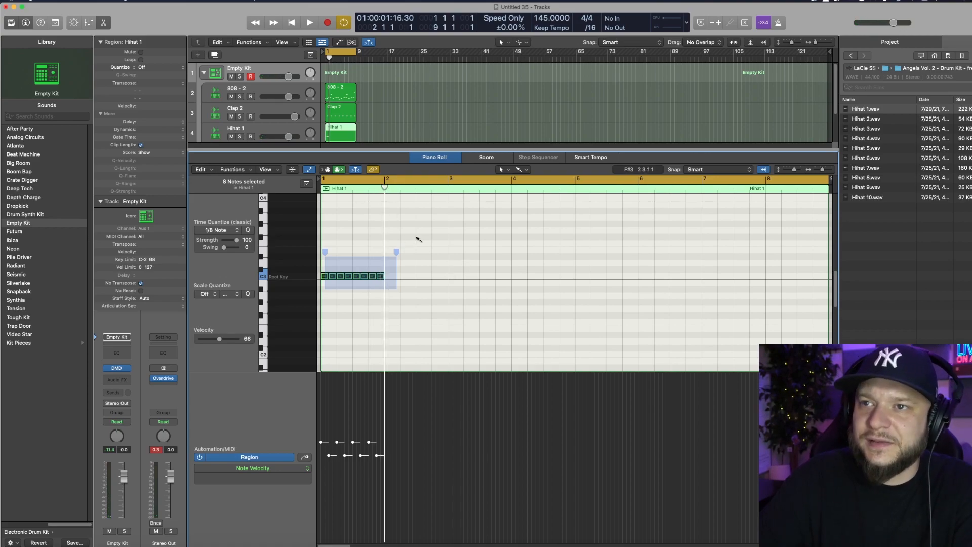
key("super+r")
key("super+r")
key("super+r")
key("super+r")
key("super+r")
key("super+r")
key("super+r")
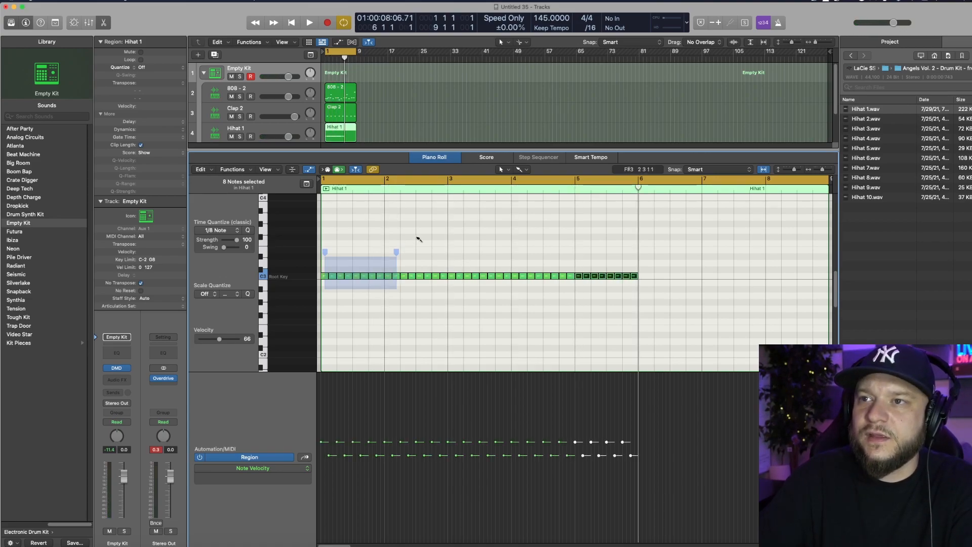
Play the beat, raise the Hihat 1 track slightly and set the 808 - 2 track's volume to -1.4 dB
key("space")
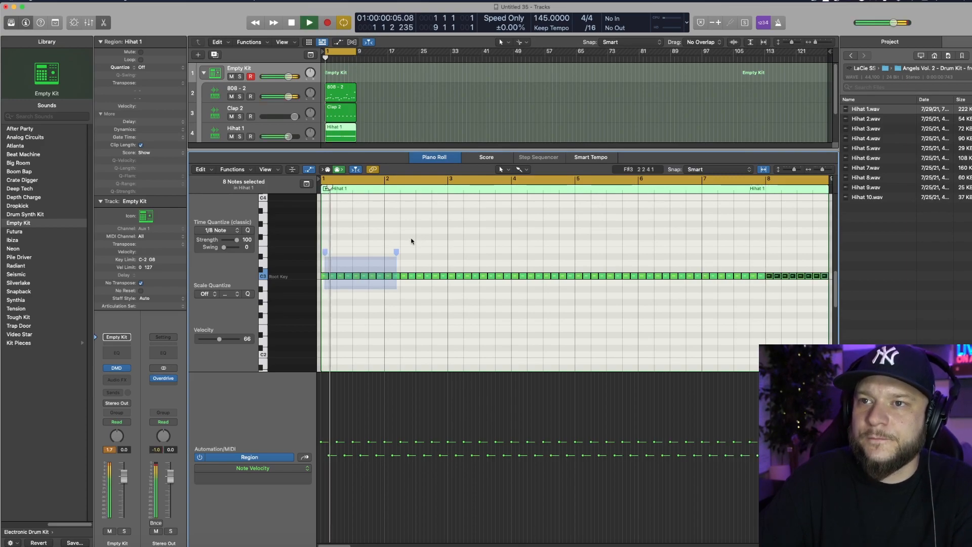
left_click(440, 265)
left_click_drag(288, 137, 289, 137)
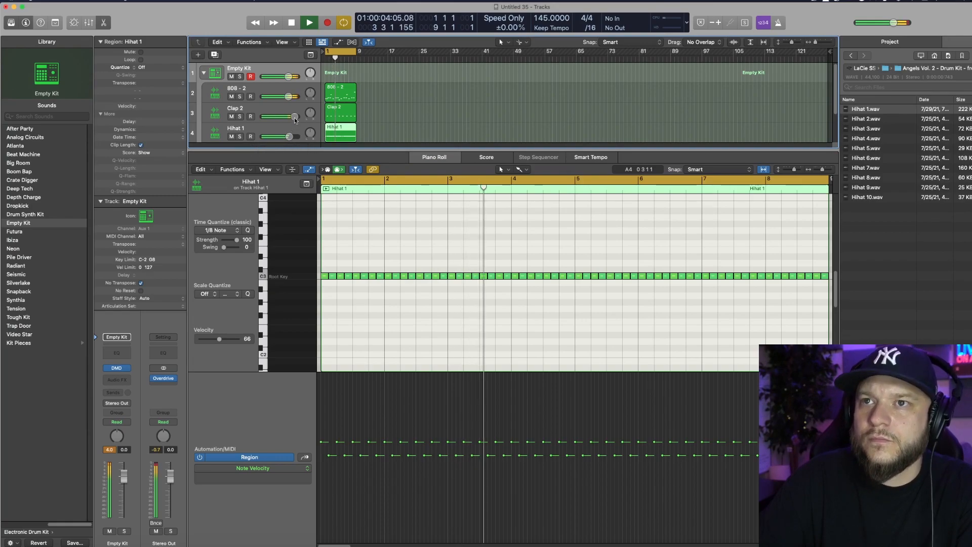
left_click_drag(288, 96, 286, 97)
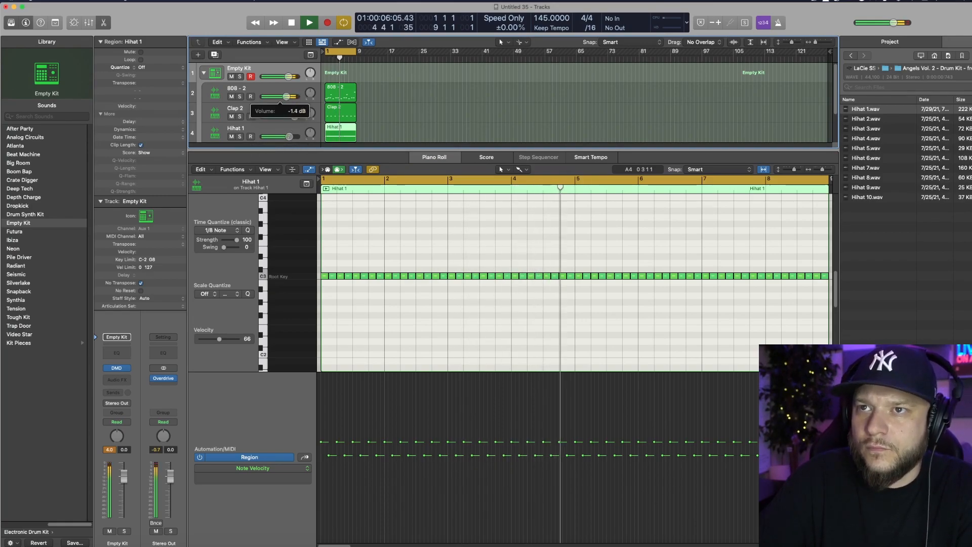
key("space")
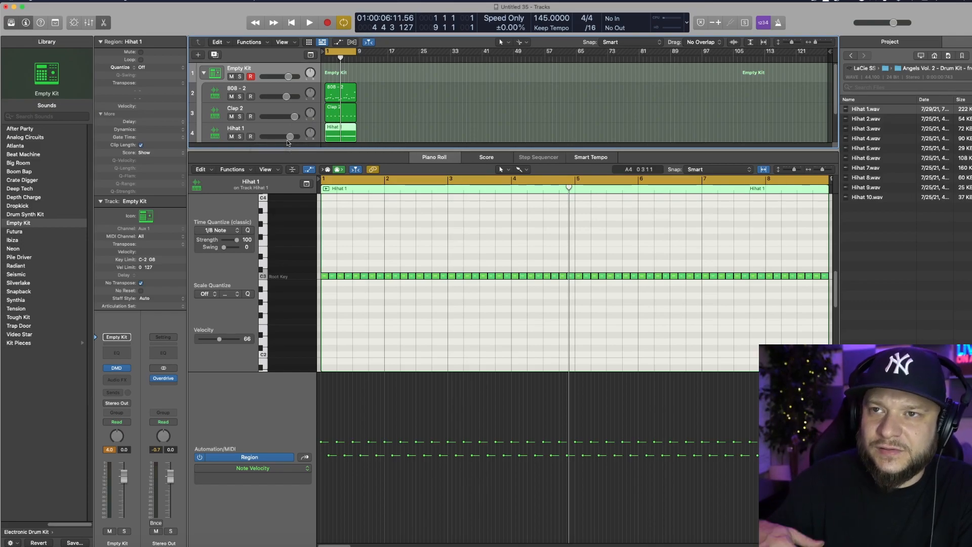
Listen to the pattern, enlarge the track area and set the hi-hat time quantize to 1/32 Triplet (1/48)
key("space")
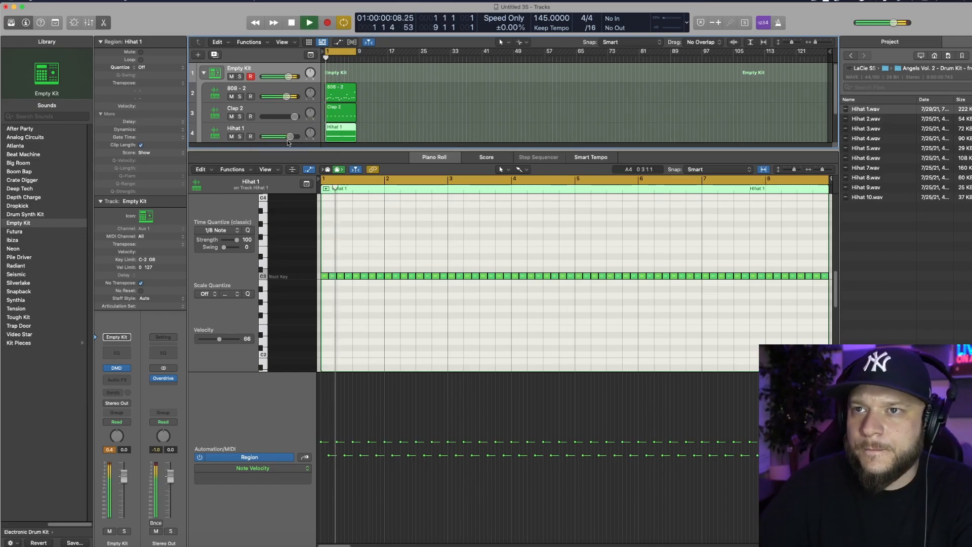
key("space")
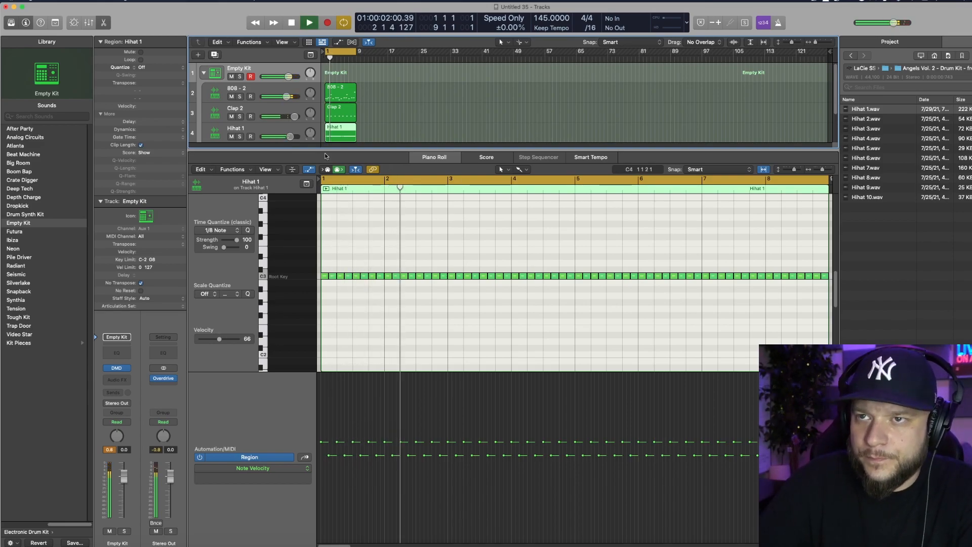
left_click_drag(330, 151, 331, 192)
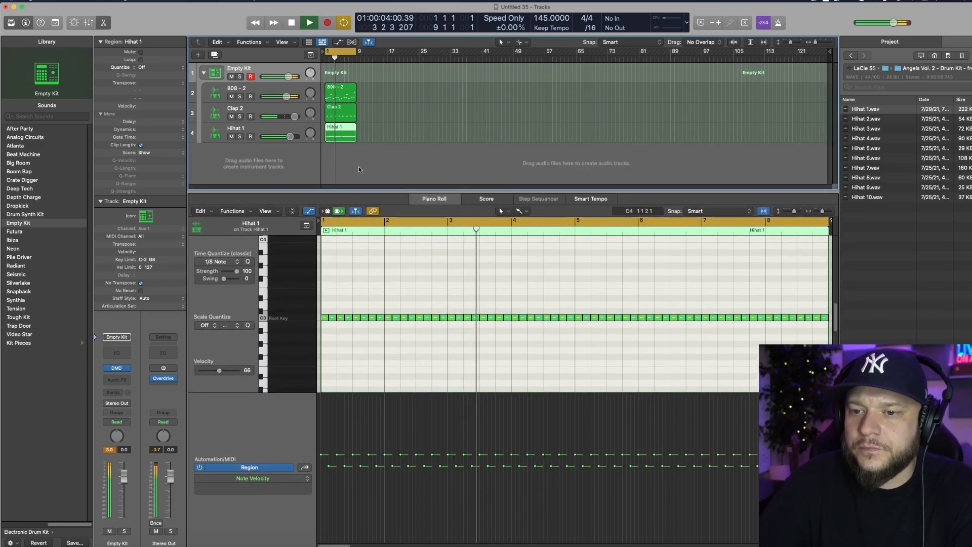
key("space")
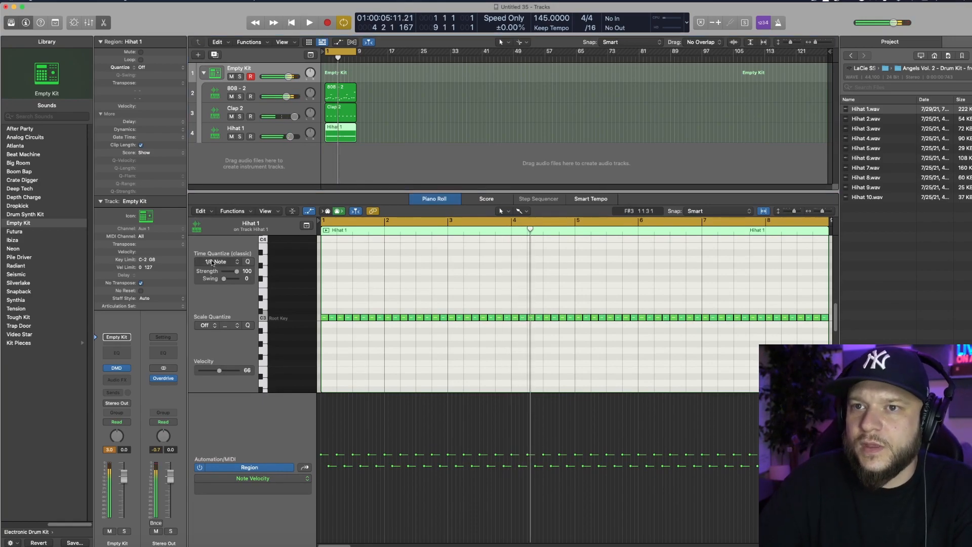
left_click(213, 262)
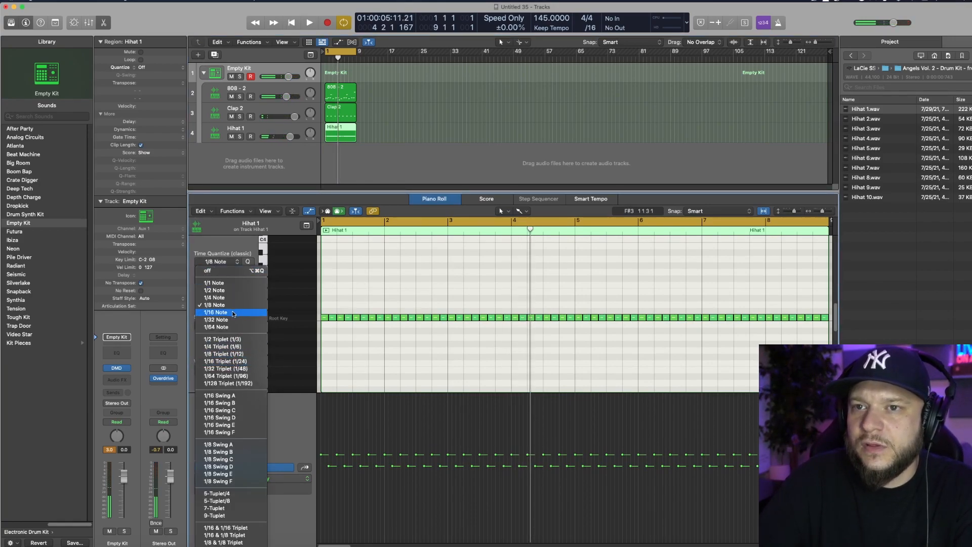
left_click(263, 368)
Brush a short 1/32-triplet hi-hat roll below the C3 row on beat 4 of bar 2, and play it back
key("space")
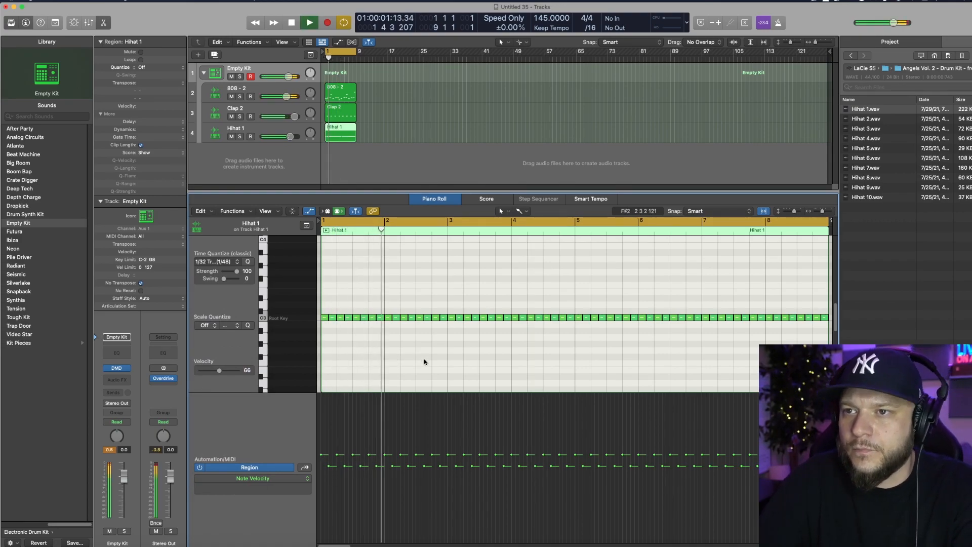
key("space")
left_click_drag(433, 357, 439, 358)
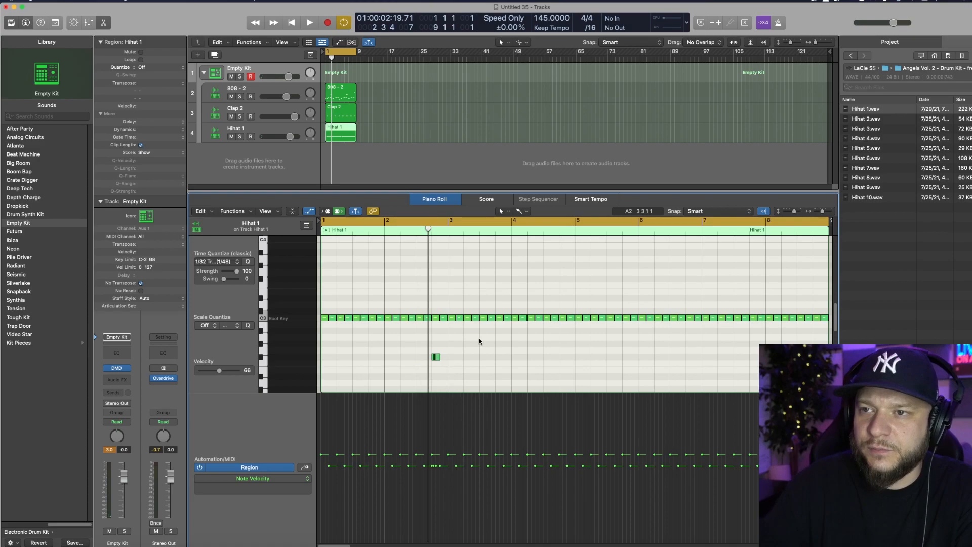
key("space")
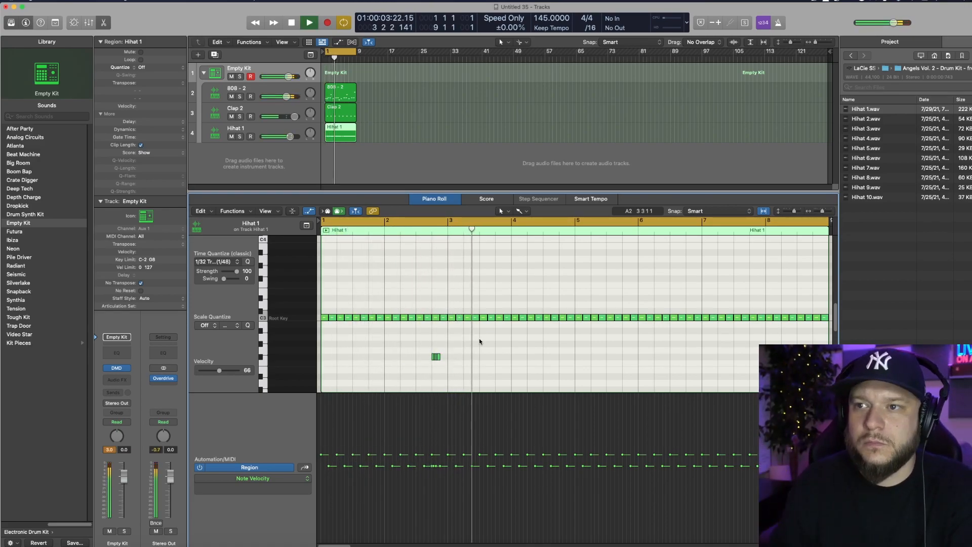
key("space")
Brush a rising 1/32-triplet hi-hat roll at the end of bar 4, delete the overlapping C3 note, and play the pattern
key("super+Right")
left_click(575, 357, "super")
left_click(575, 357)
mouse_move(578, 359)
left_mouse_down()
mouse_move(589, 325)
mouse_move(576, 326)
mouse_move(591, 357)
left_mouse_up()
left_click(595, 309)
left_click(596, 321)
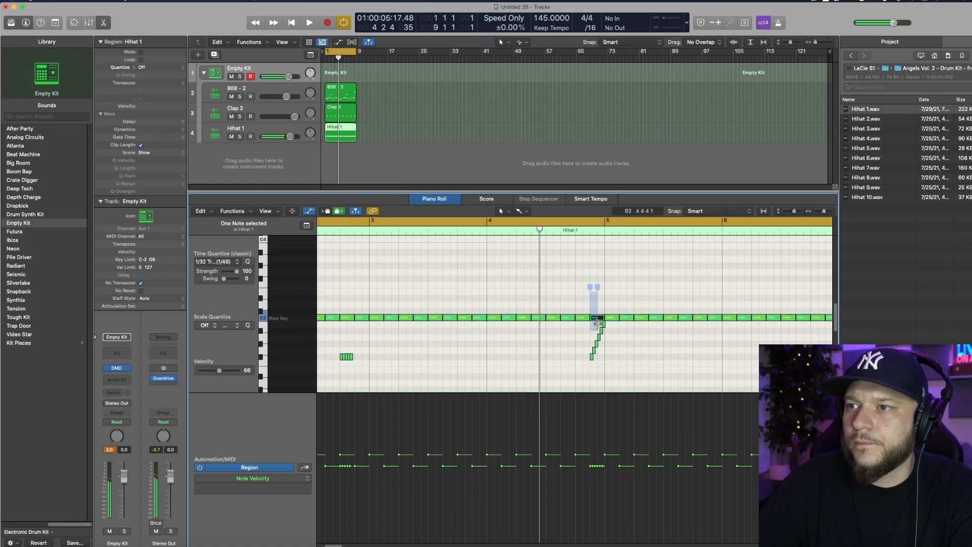
key("space")
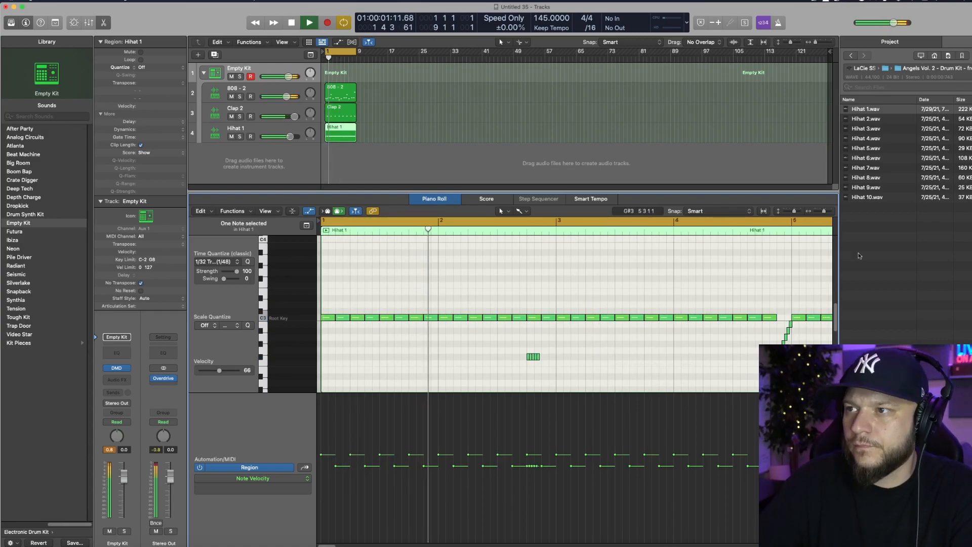
left_click_drag(824, 212, 822, 211)
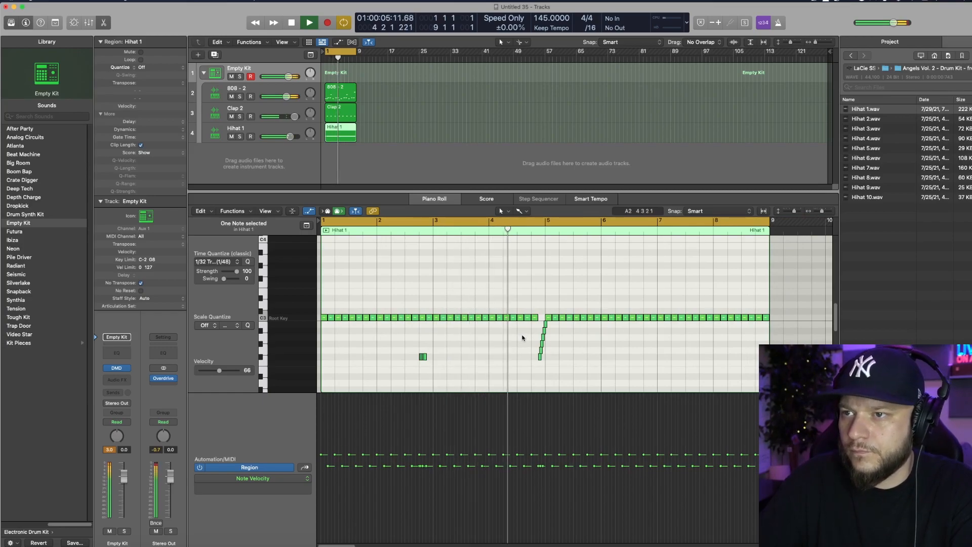
Shorten the Hihat 1 region to four bars, loop it to fill eight bars, and play the beat
key("space")
mouse_move(355, 137)
left_mouse_down()
mouse_move(345, 130)
mouse_move(356, 127)
left_mouse_up()
key("space")
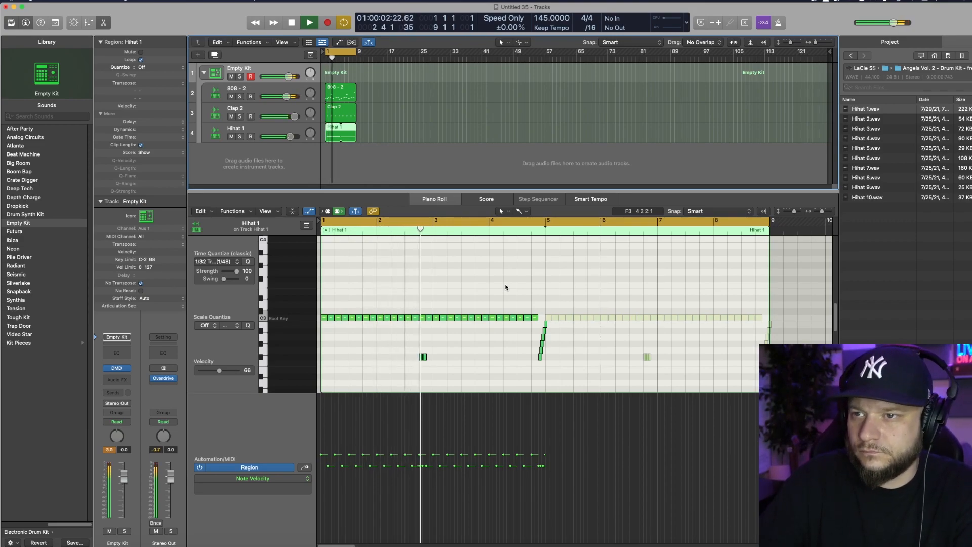
left_click(516, 350)
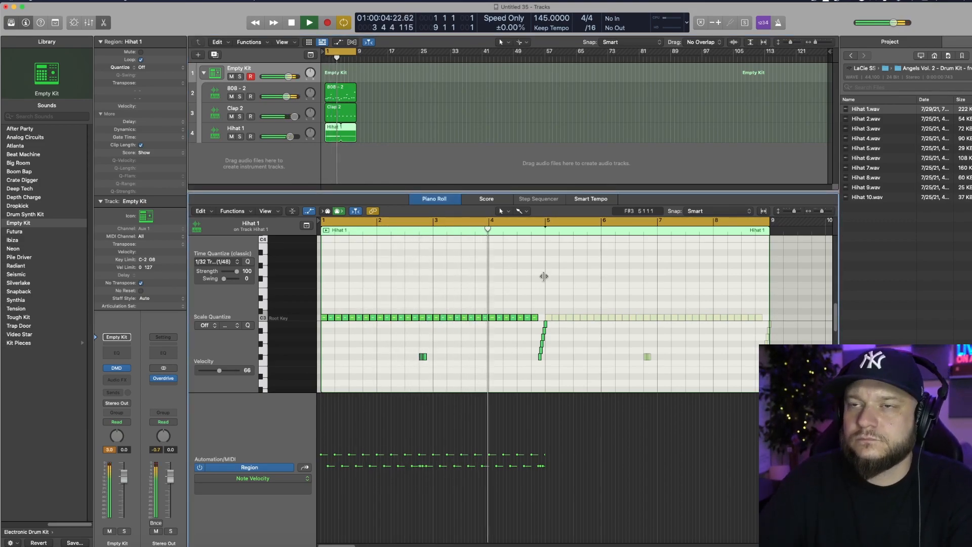
key("space")
Copy the 808, clap and hi-hat regions from the first eight bars to bar 9
left_click_drag(394, 147, 329, 87)
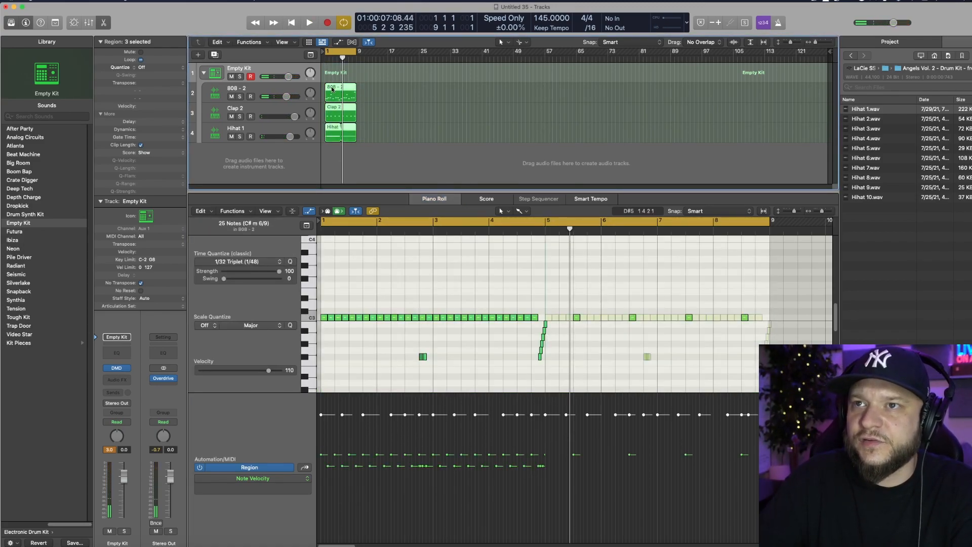
left_click_drag(332, 89, 366, 91)
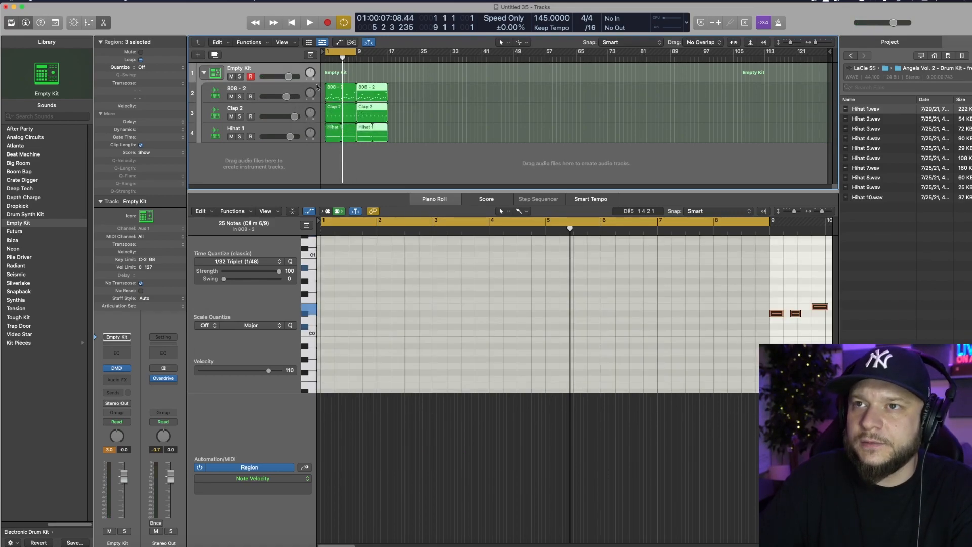
left_click_drag(347, 53, 378, 52)
key("c")
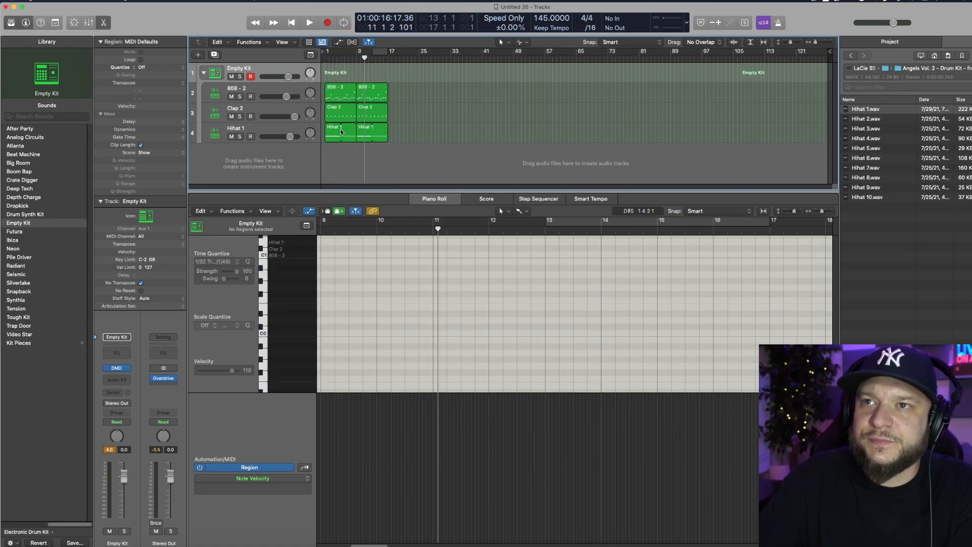
Shorten the copied 808 region to bars 9–13 and record a varied 808 pattern over cycled bars 13–17
left_click_drag(387, 96, 372, 97)
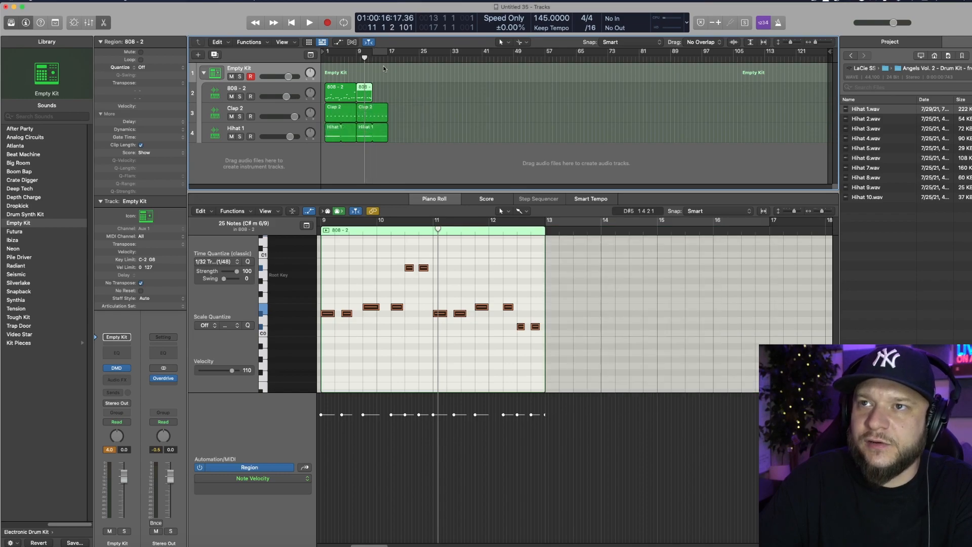
left_click(379, 50)
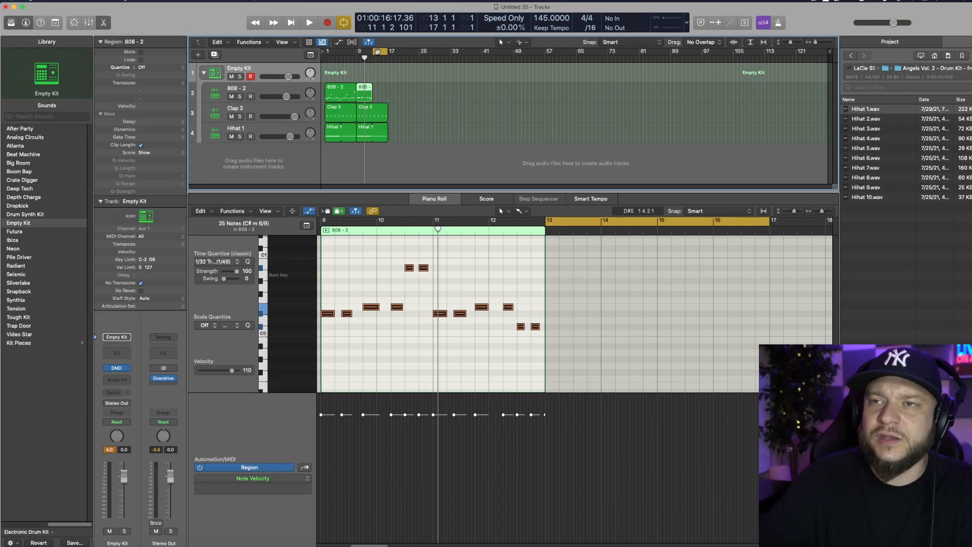
left_click(274, 89)
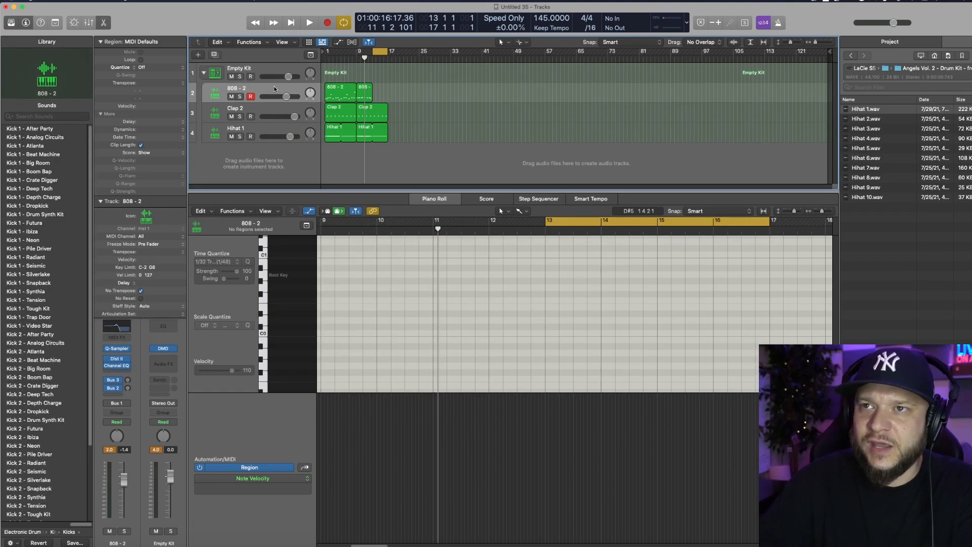
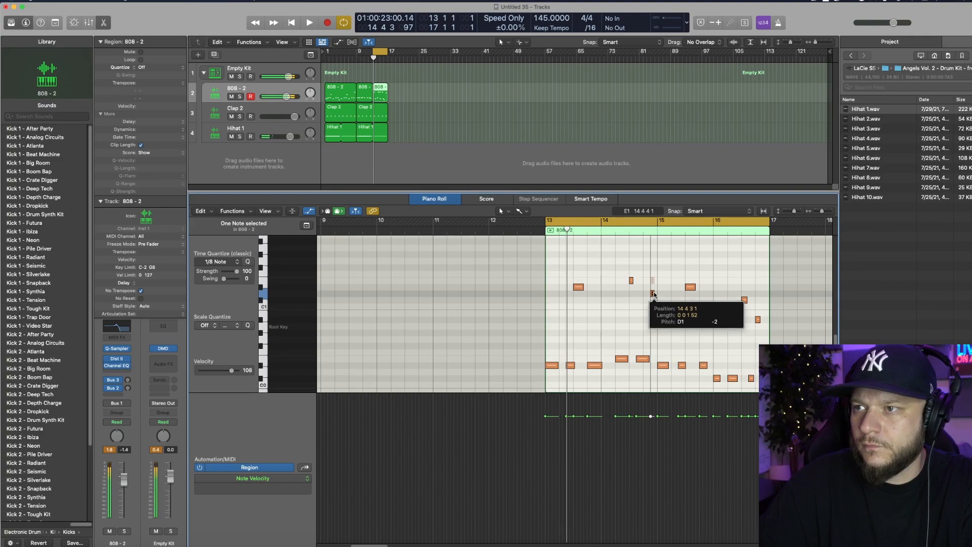
Lower the short 808 note near the end of bar 14 to A#0 and listen to bars 13–17
key("space")
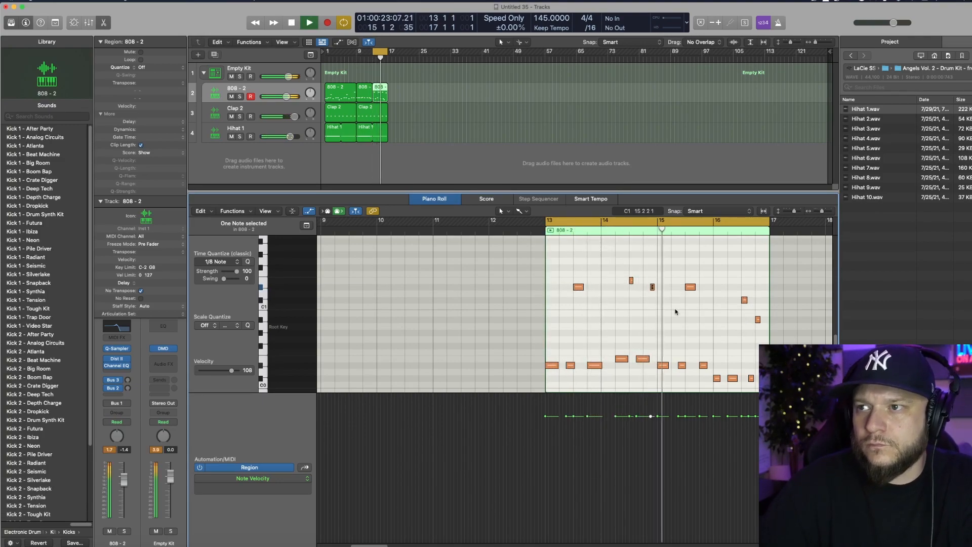
key("space")
left_click_drag(652, 287, 653, 320)
key("space")
left_click(681, 330)
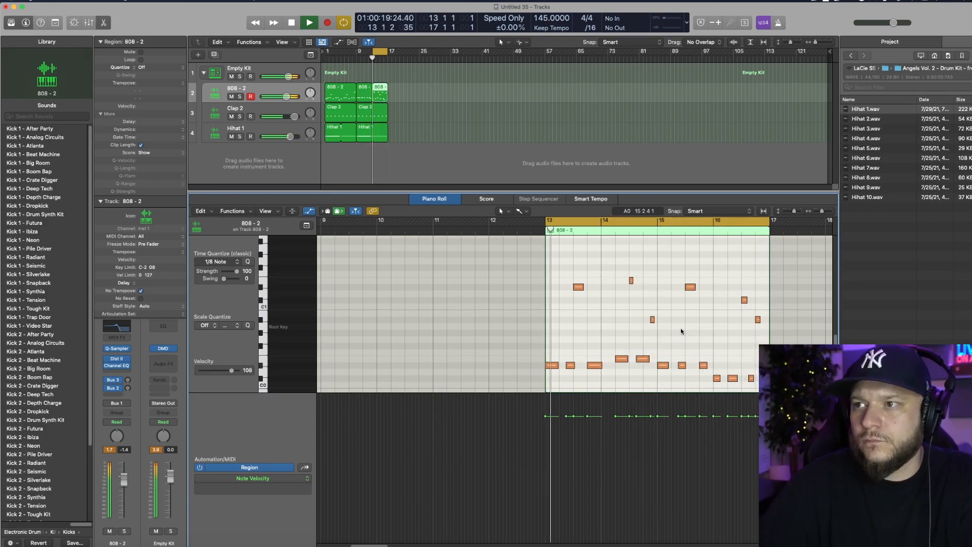
key("space")
Play from bar 1, copy all 808, clap and hi-hat regions to bar 17, and cycle bars 17–33
left_click_drag(374, 53, 326, 53)
key("space")
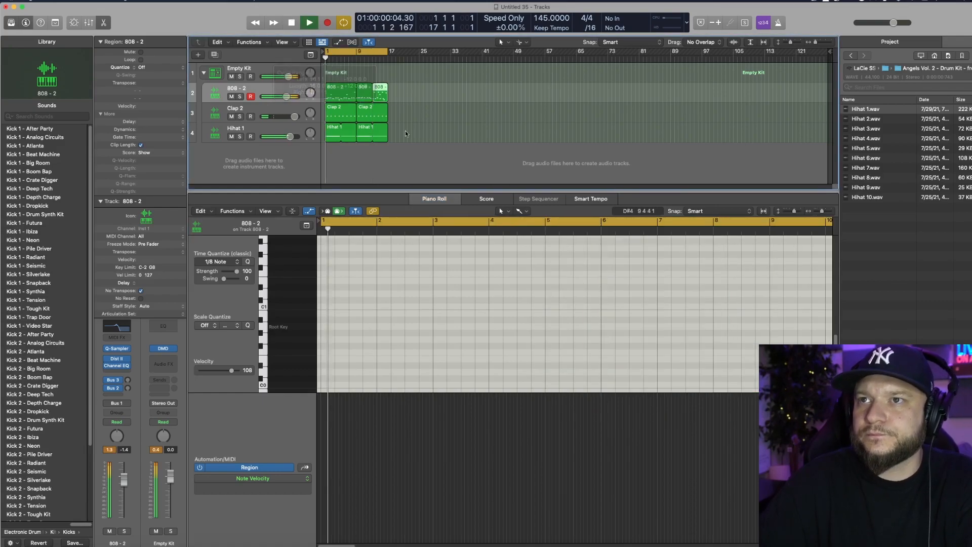
left_click_drag(398, 152, 396, 89)
left_click_drag(374, 51, 437, 55)
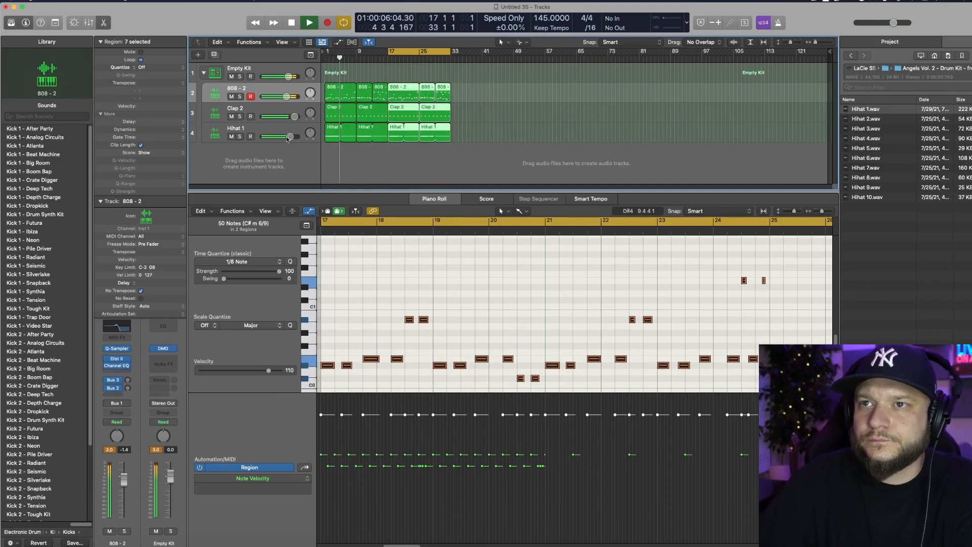
Set the Hihat 1 sample's coarse pitch to -1 in Quick Sampler and listen to it within bars 17–33
left_click(266, 132)
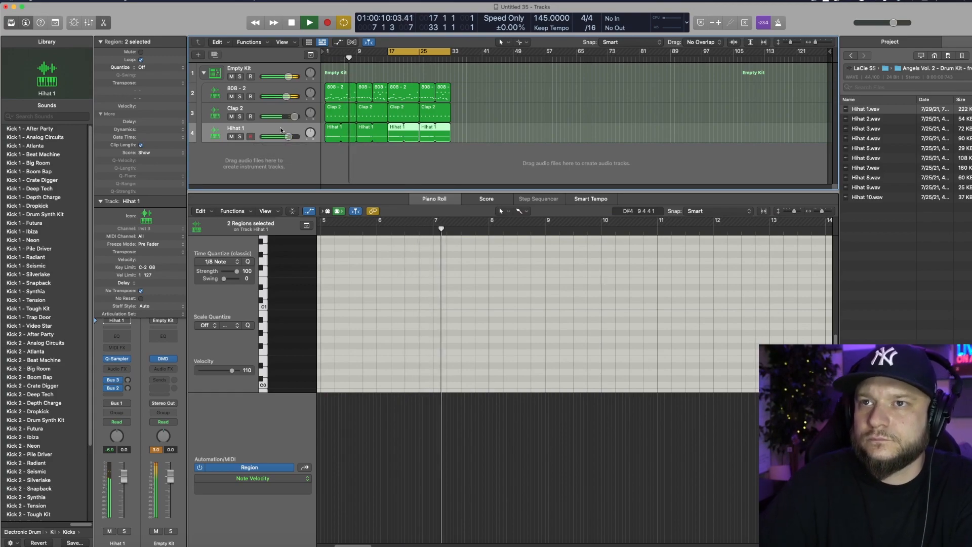
key("space")
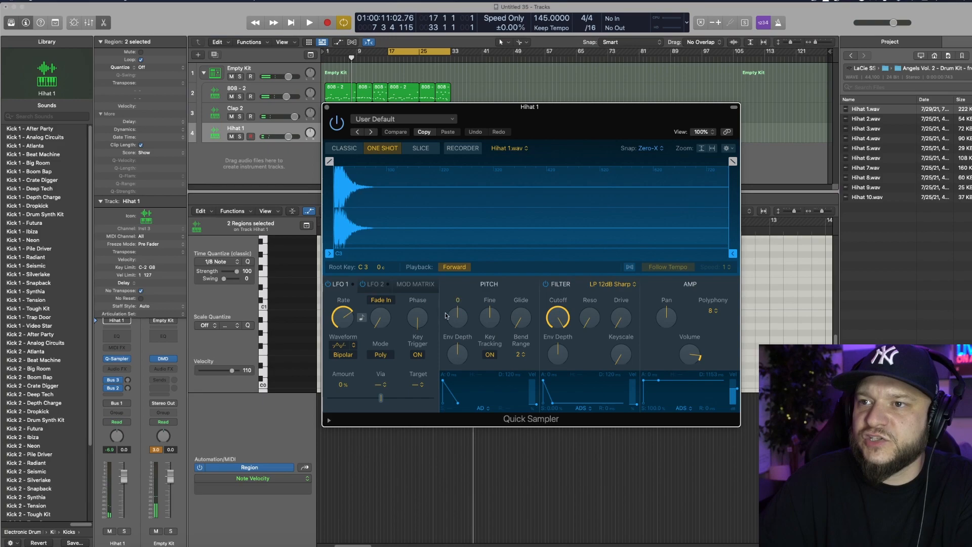
left_click_drag(439, 107, 397, 163)
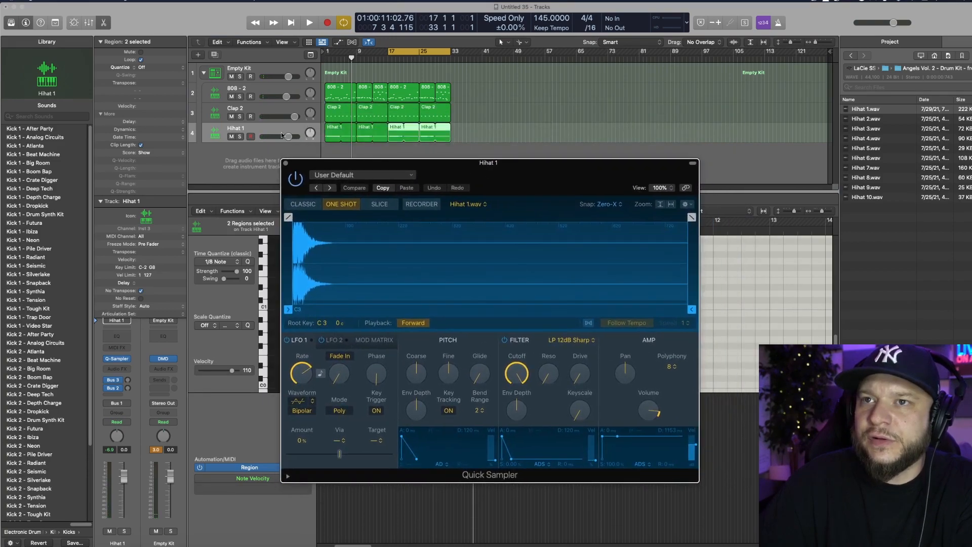
left_click(267, 130)
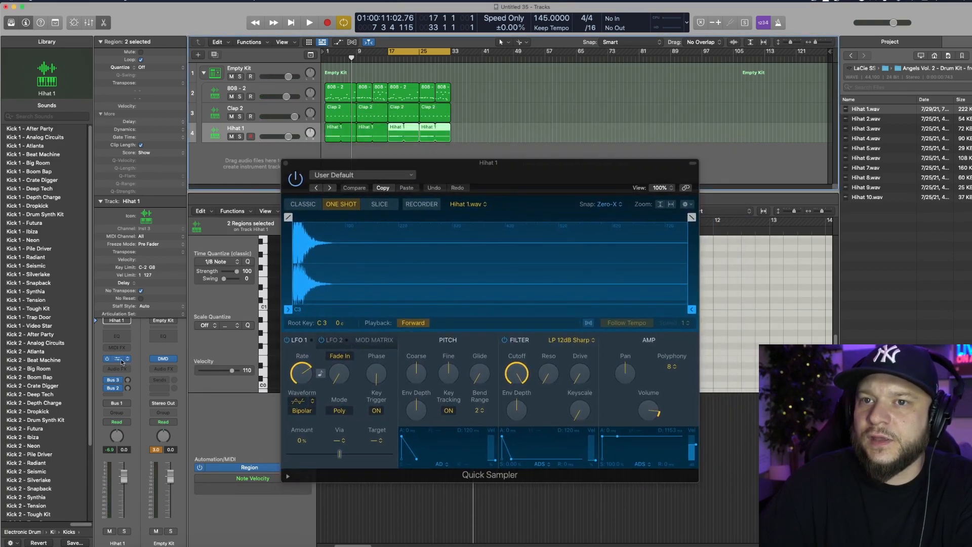
left_click_drag(421, 374, 420, 378)
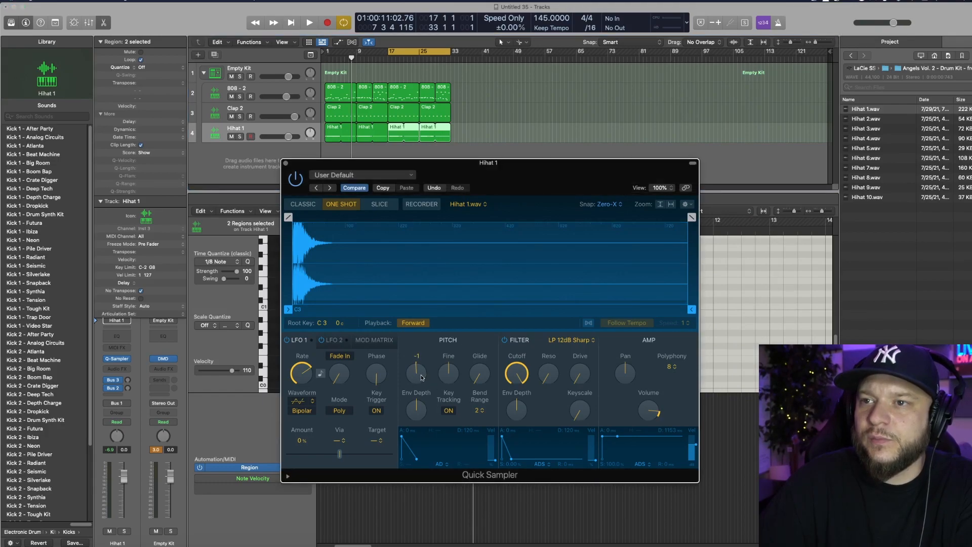
key("space")
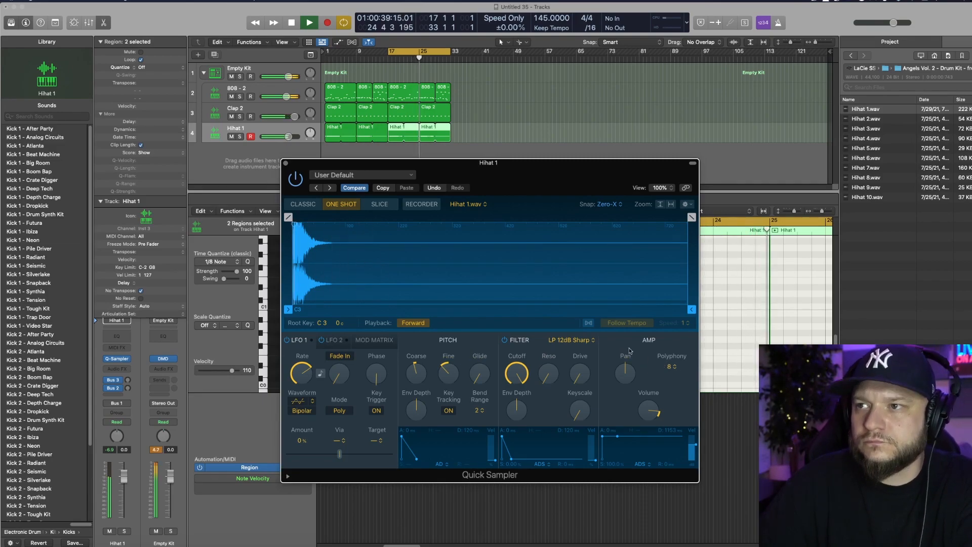
left_click(285, 165)
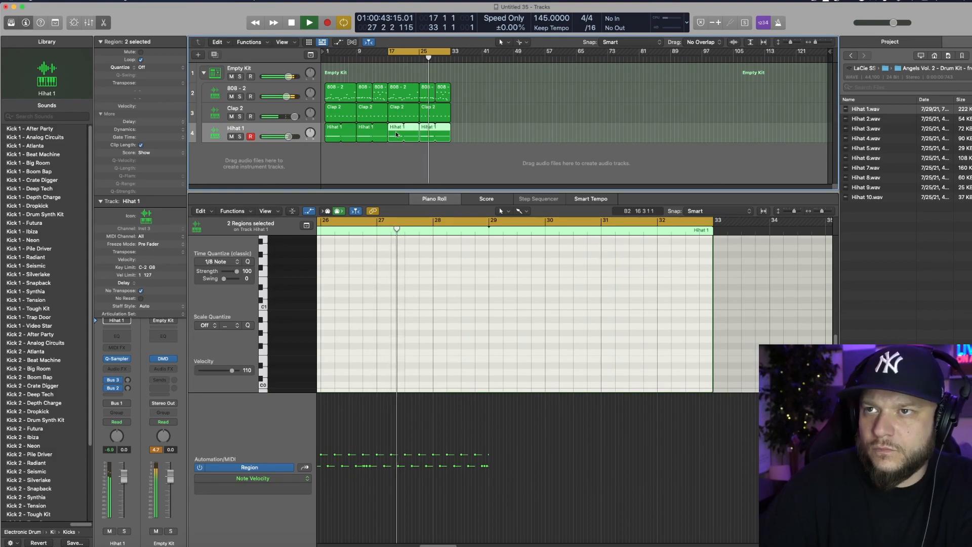
left_click(329, 157)
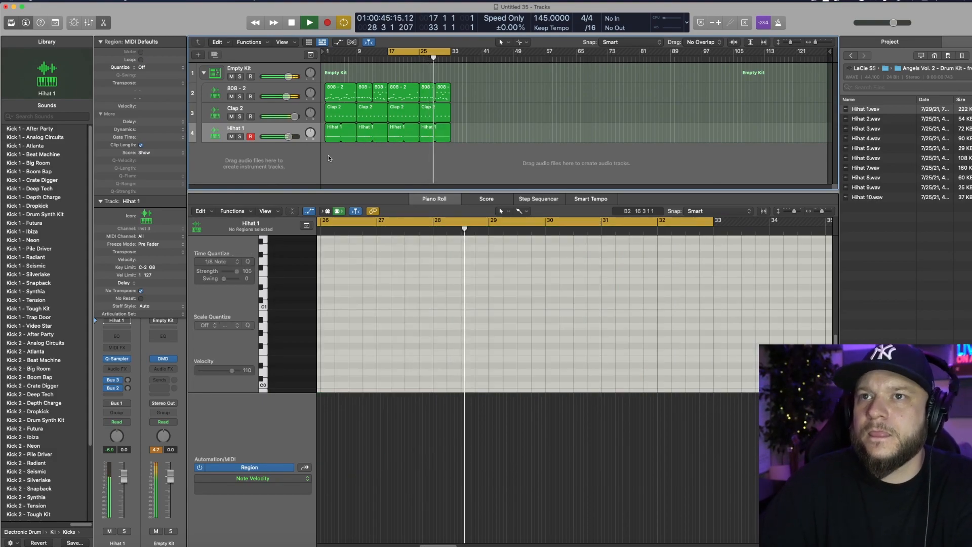
key("space")
left_click(218, 132)
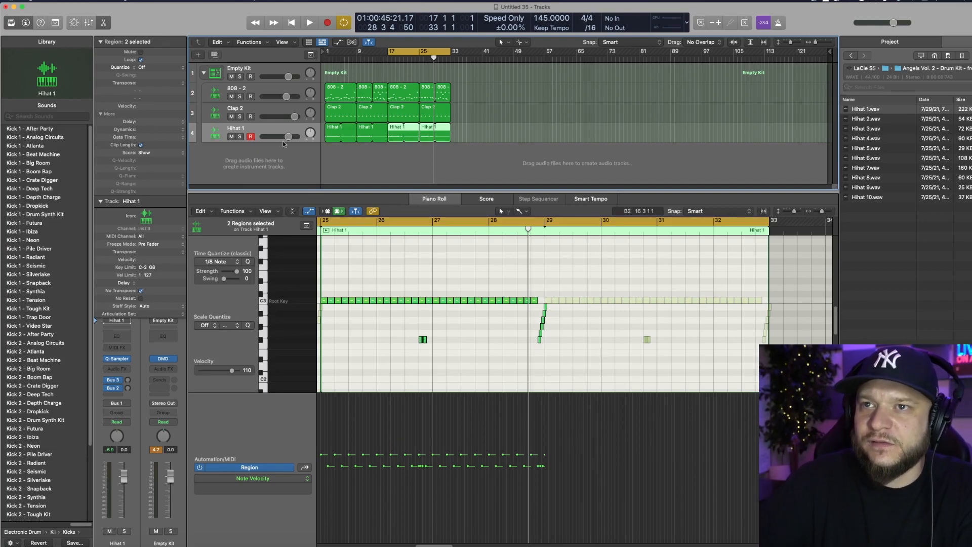
Load Kick 2 - Abraxos.wav from the Kicks folder onto the empty pad beside Hihat 1 in Drum Machine Designer
left_click(250, 71)
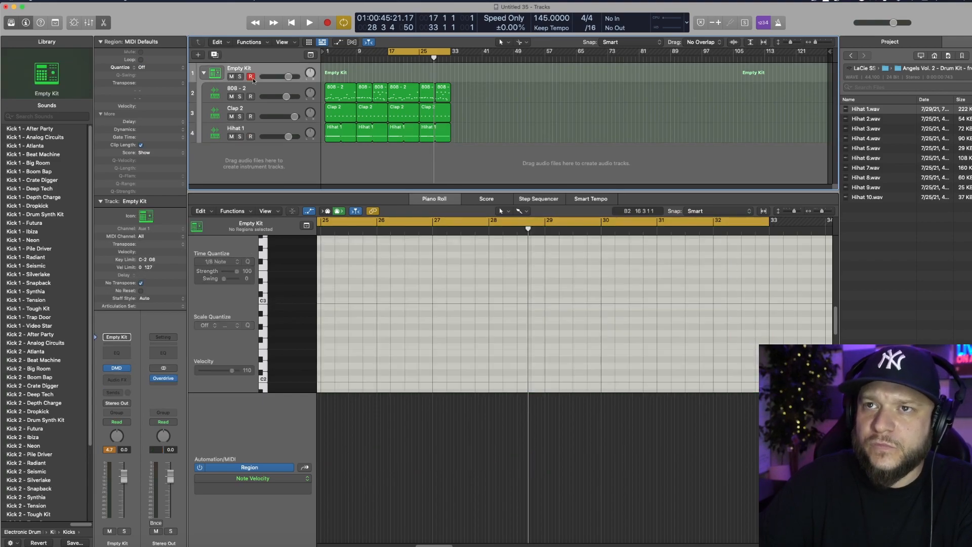
left_click(129, 368)
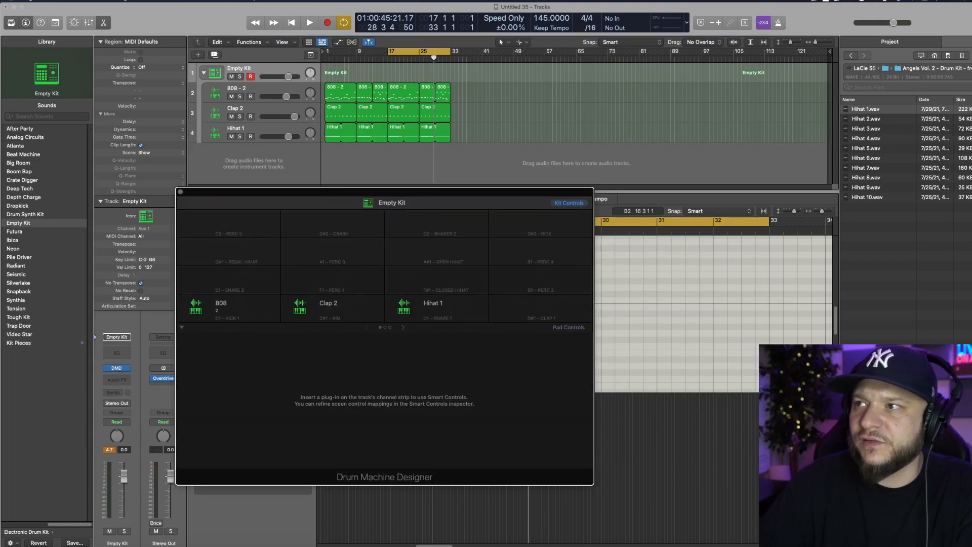
left_click(909, 70)
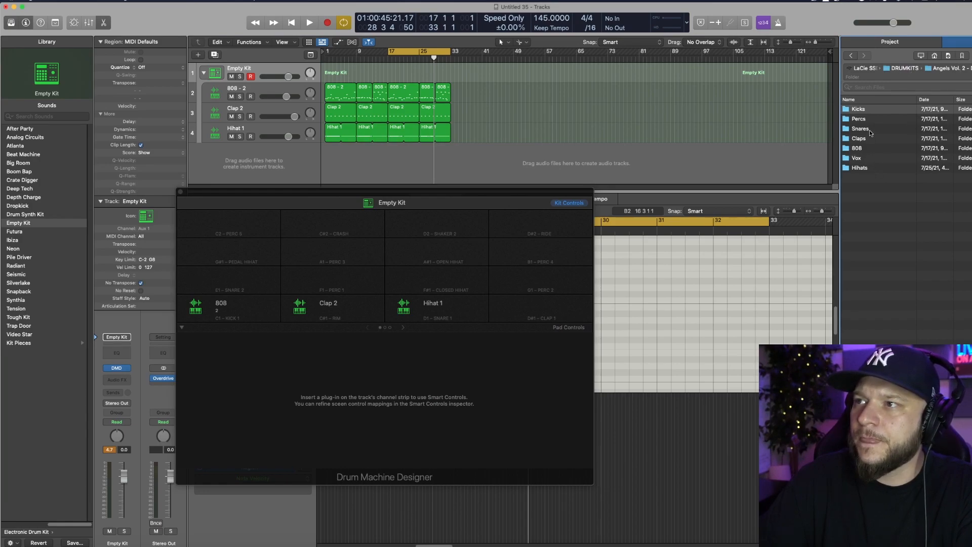
double_click(867, 112)
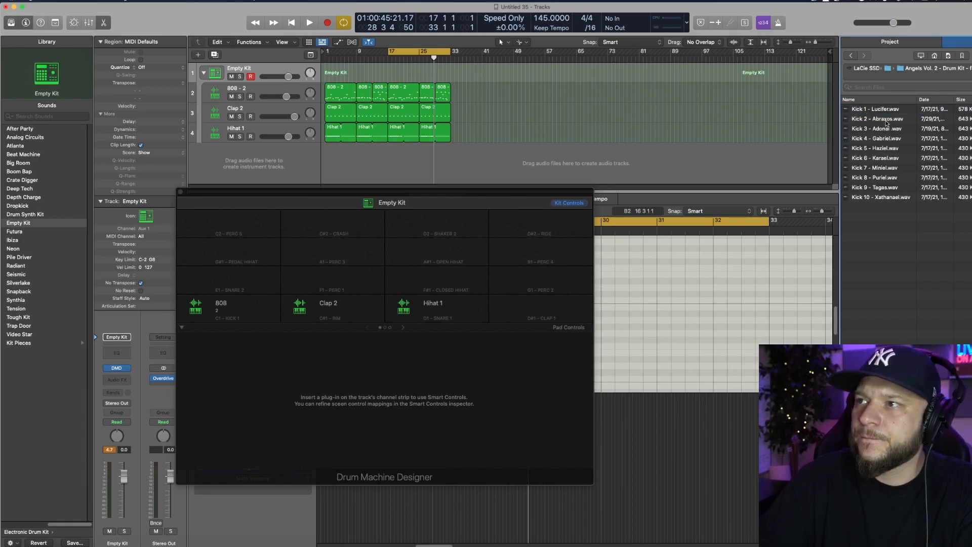
left_click(886, 120)
left_click_drag(610, 288, 539, 318)
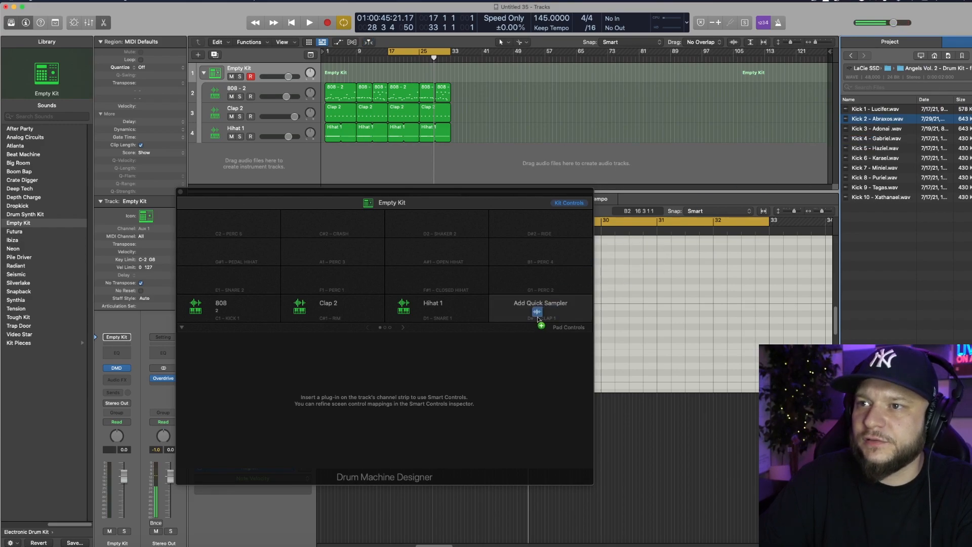
left_click_drag(647, 318, 538, 309)
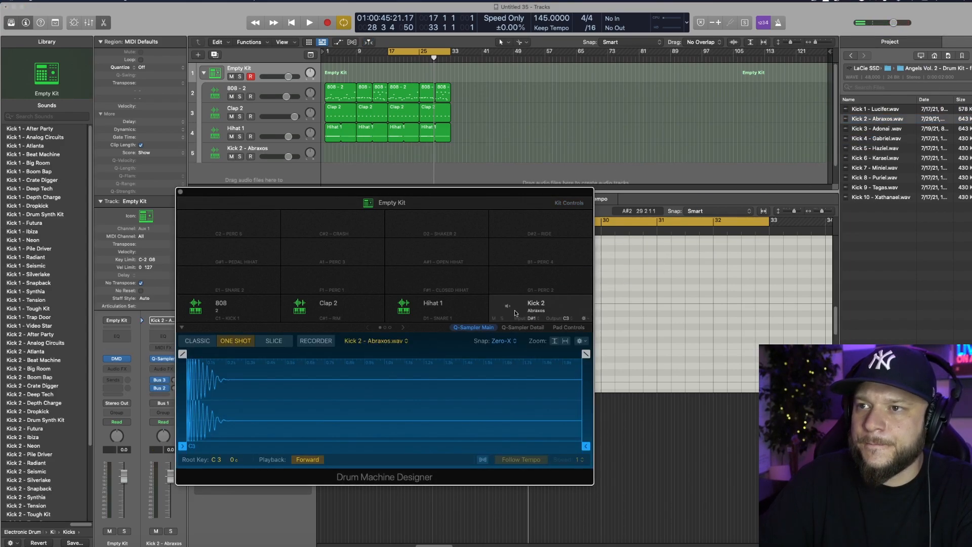
Record a four-bar kick pattern on the Kick 2 - Abraxos track from bar 17 and play it back
left_click_drag(450, 51, 418, 52)
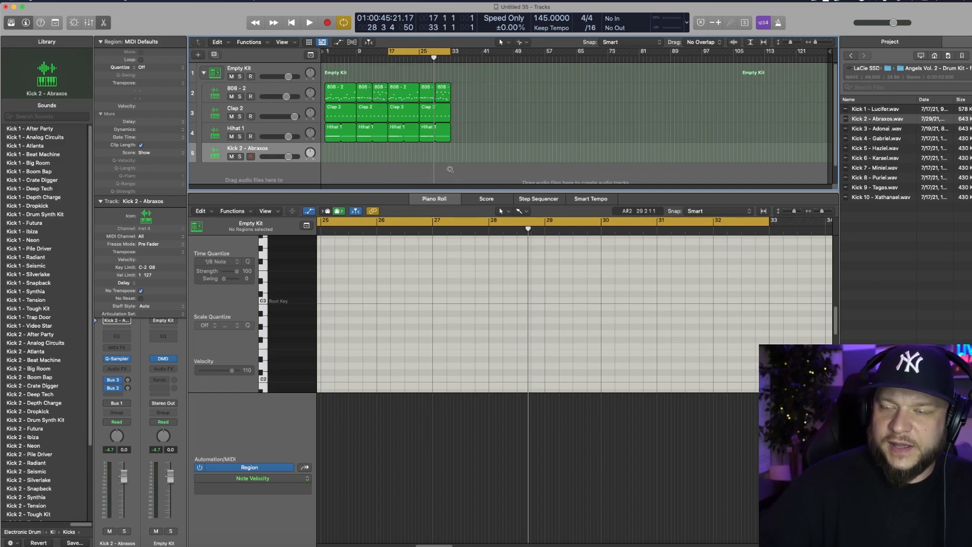
key("r")
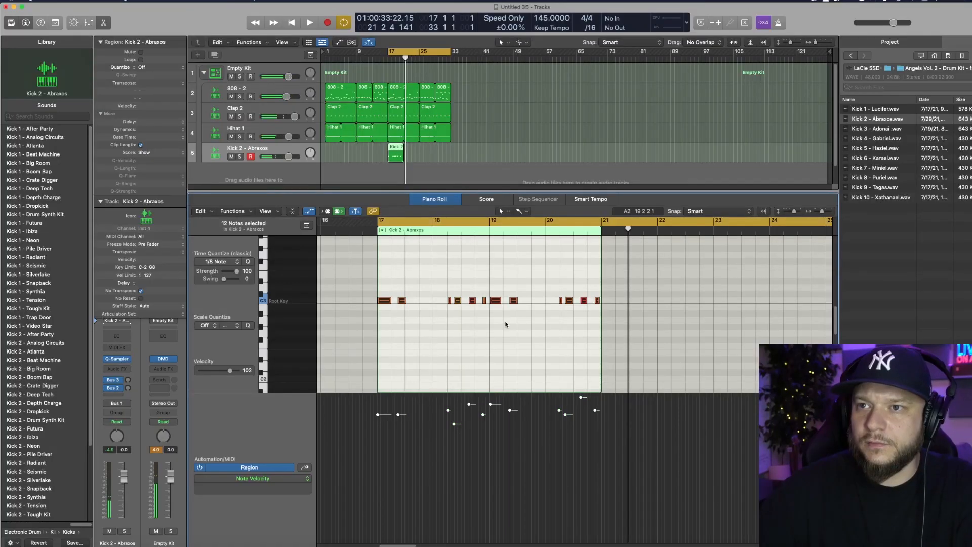
key("space")
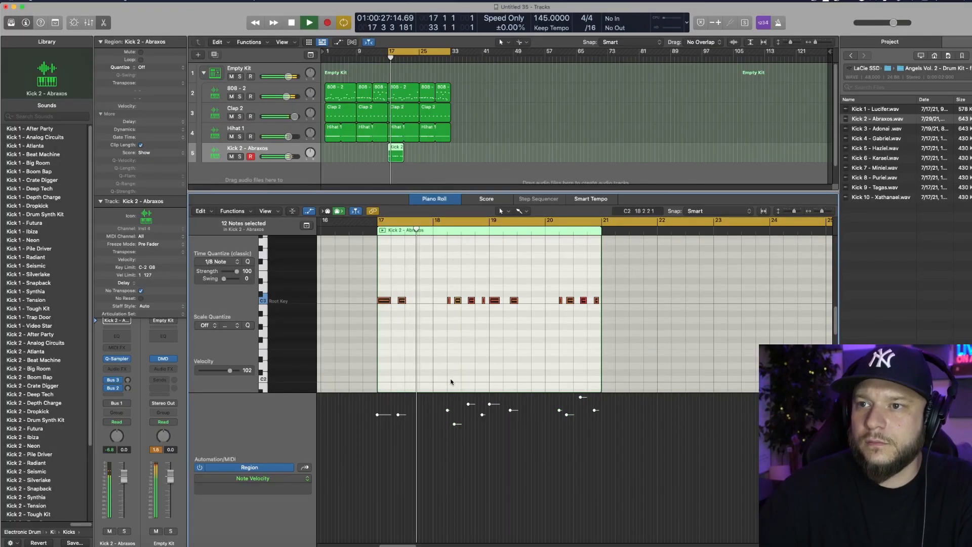
Raise the velocity of all recorded kick notes to 127 and loop the four-bar kick region to fill eight bars
left_click_drag(452, 426, 479, 361)
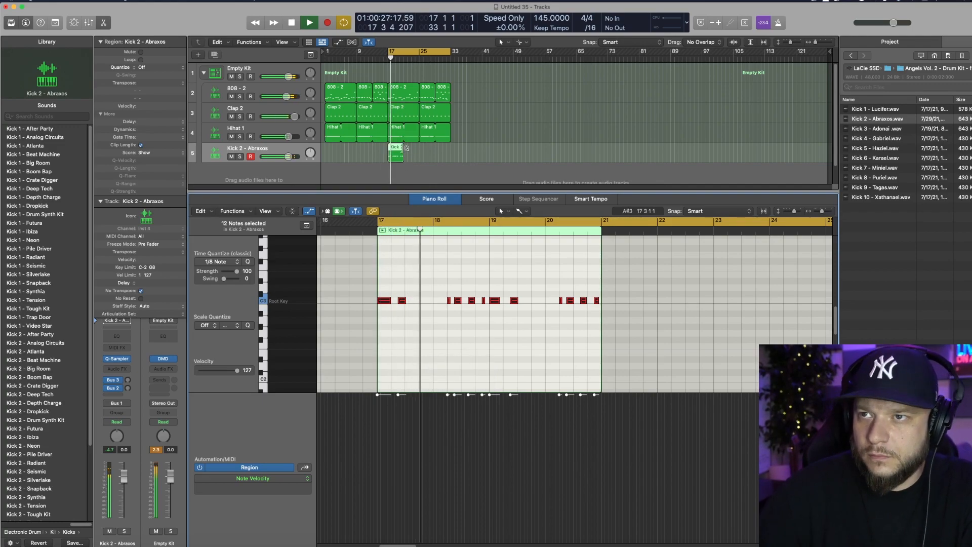
left_click_drag(404, 147, 428, 147)
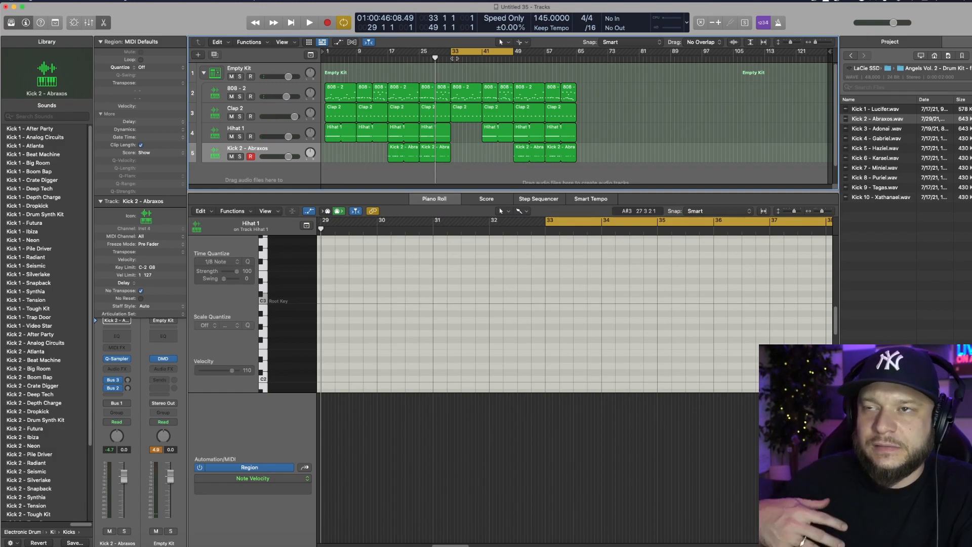
Add one audio track using Input 1, record it over bars 33–49, and select the recorded region
key("space")
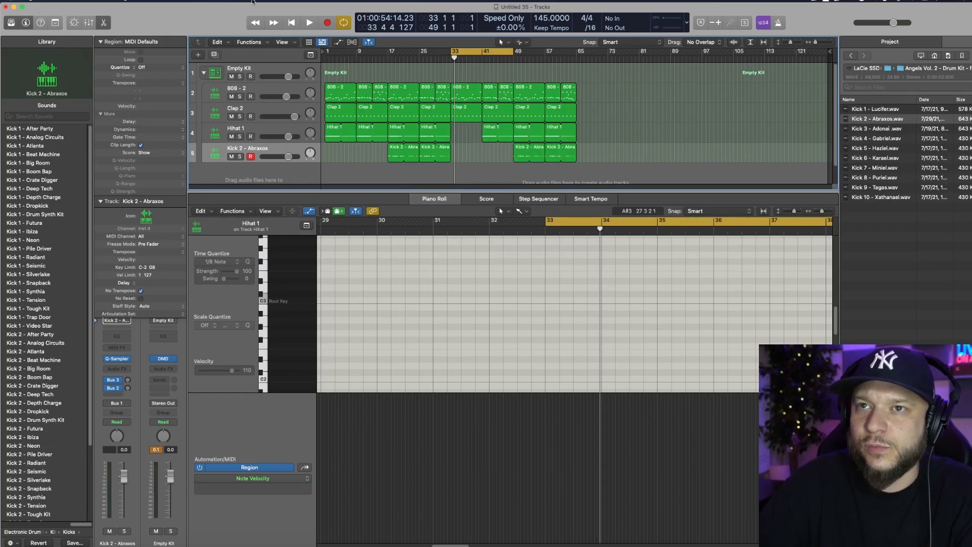
left_click(199, 56)
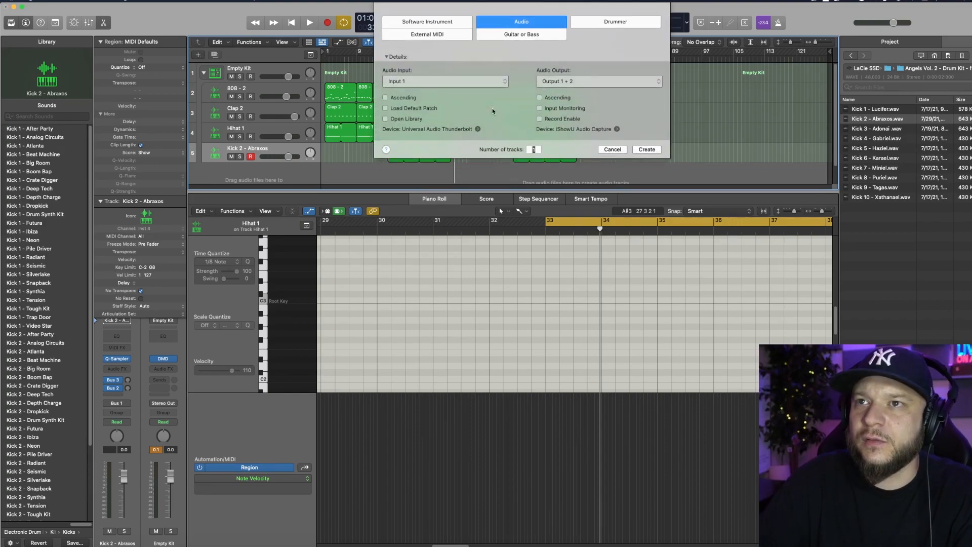
left_click(647, 149)
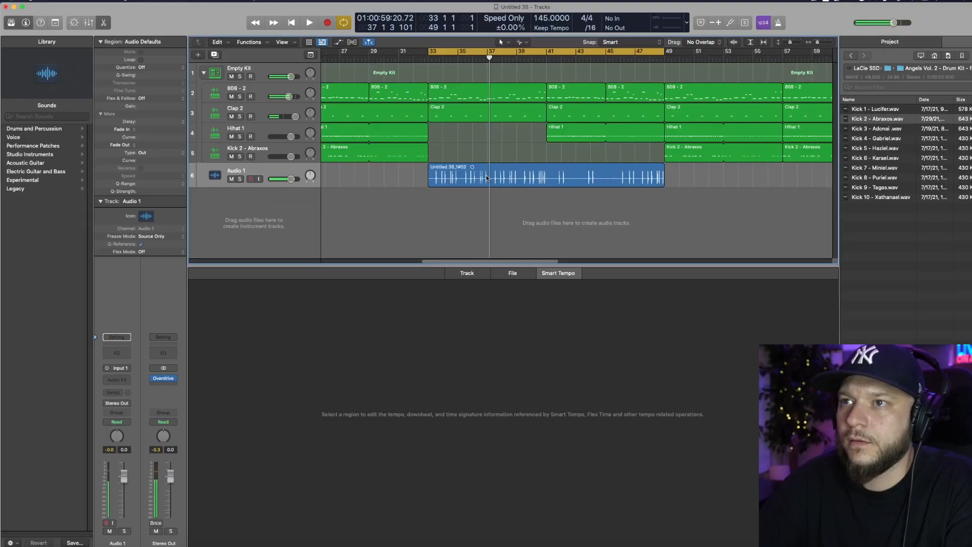
left_click(487, 177)
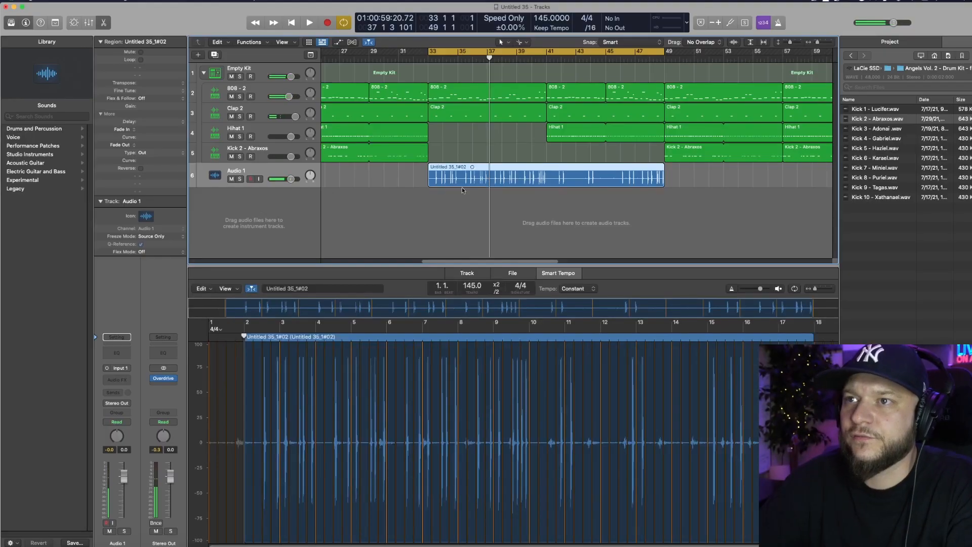
Change the recorded Audio 1 region's Smart Tempo handling to Variable with Flex & Follow on, and play it back
left_click(557, 274)
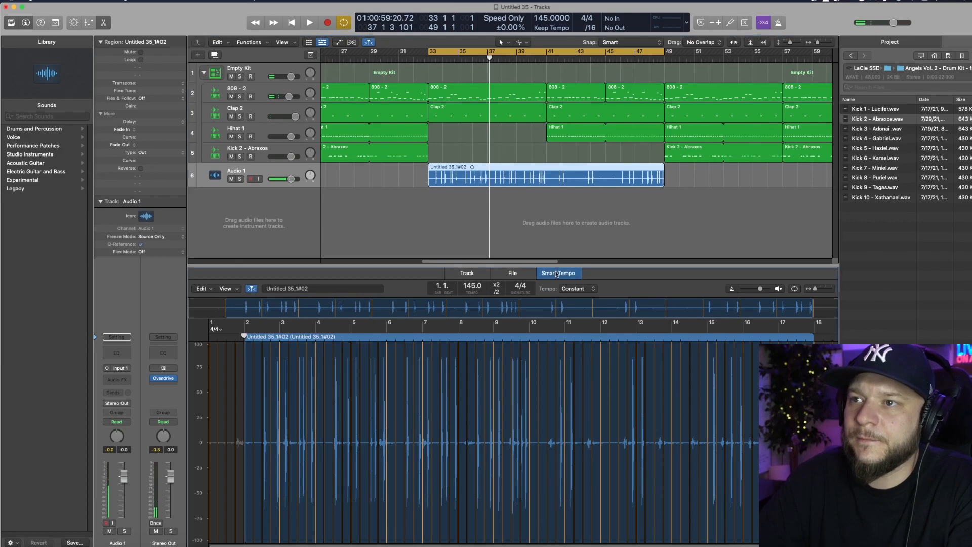
left_click(204, 289)
left_click(228, 349)
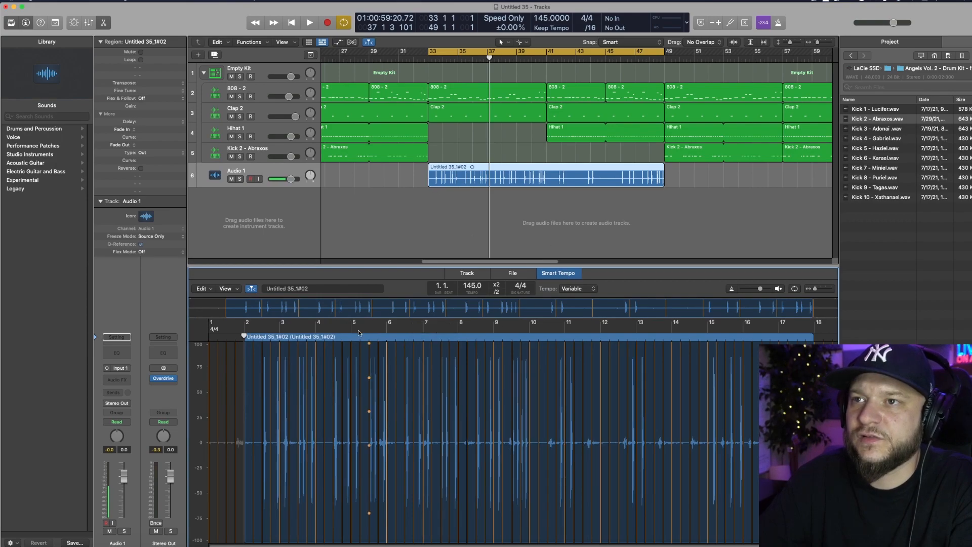
key("space")
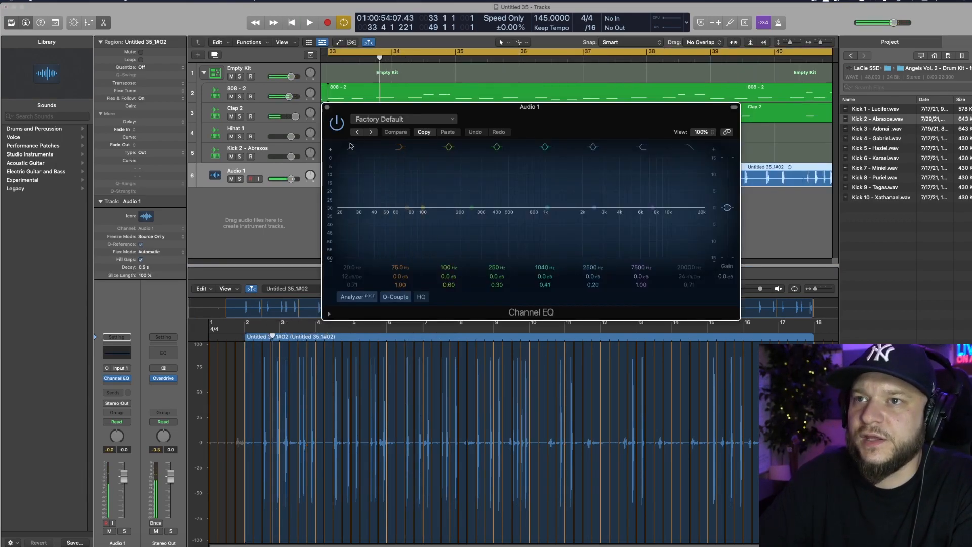
In Audio 1's Channel EQ, enable a low cut at 900 Hz and a high cut at 4820 Hz
left_click(352, 147)
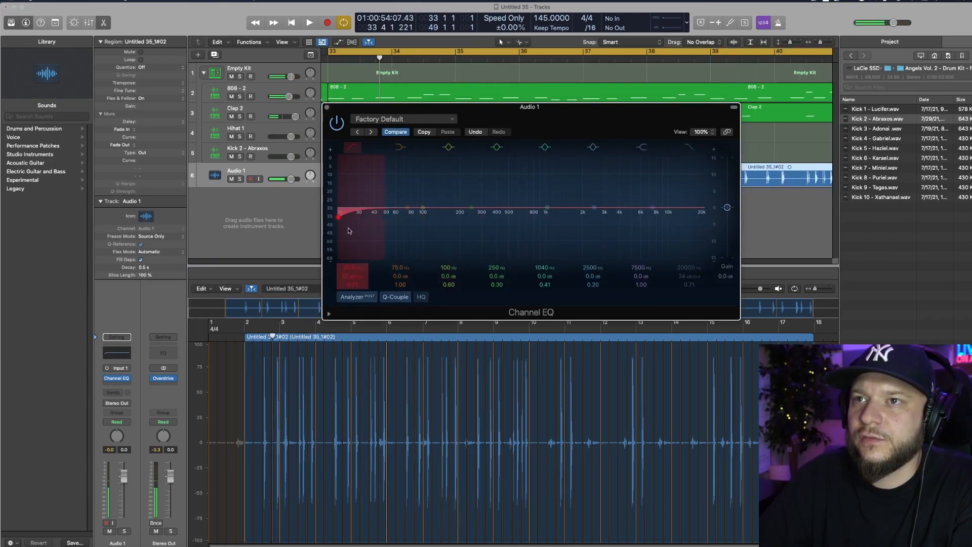
left_click_drag(349, 228, 543, 223)
key("space")
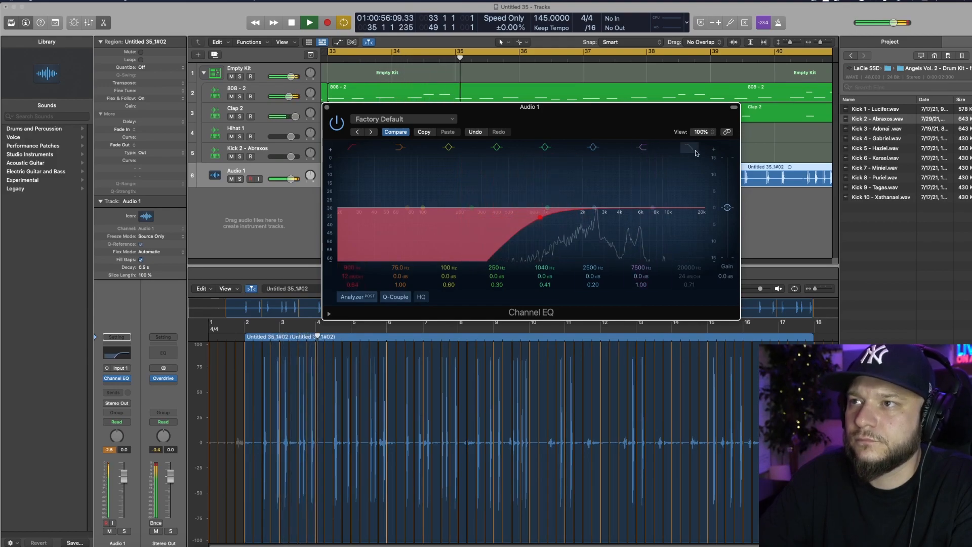
left_click_drag(706, 218, 639, 196)
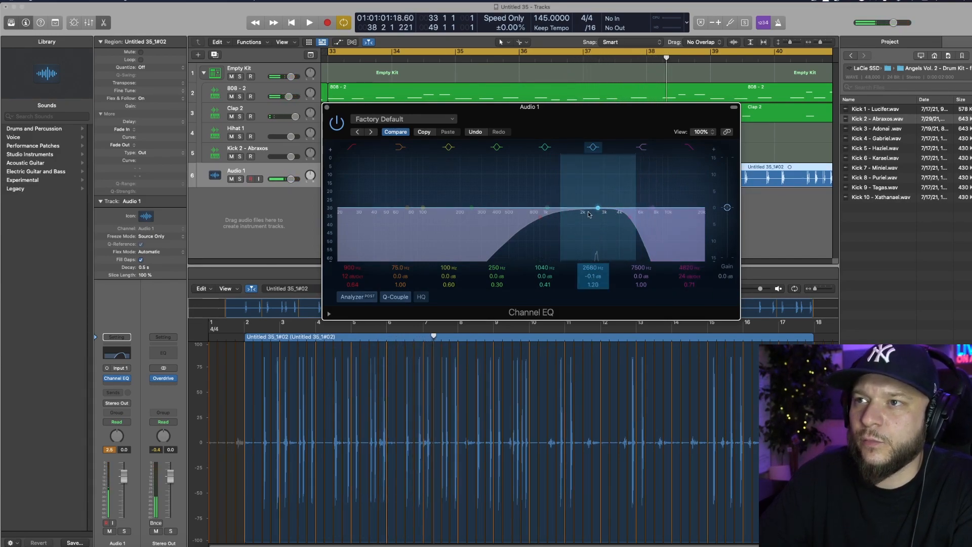
Cut the upper-mid Channel EQ band by 3.9 dB at about 2580 Hz while auditioning the track
key("space")
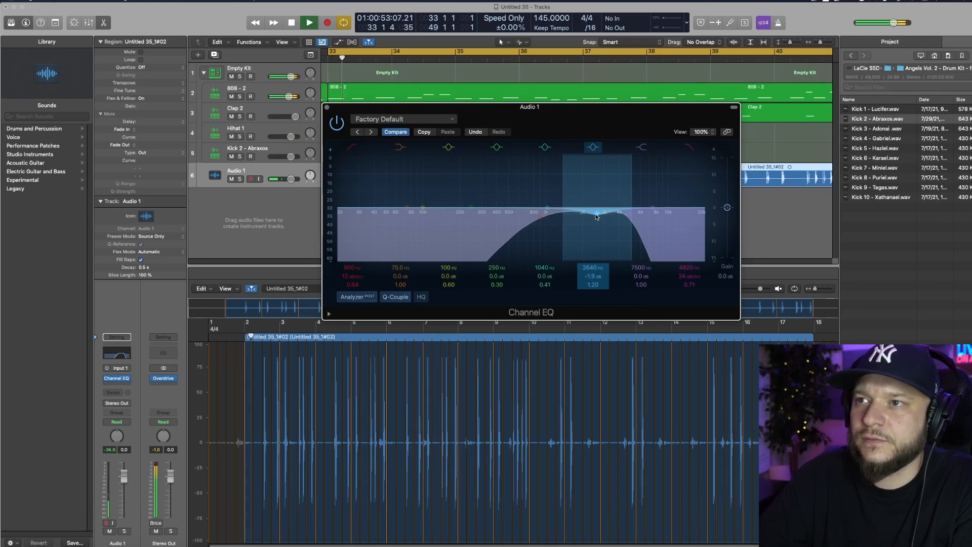
key("space")
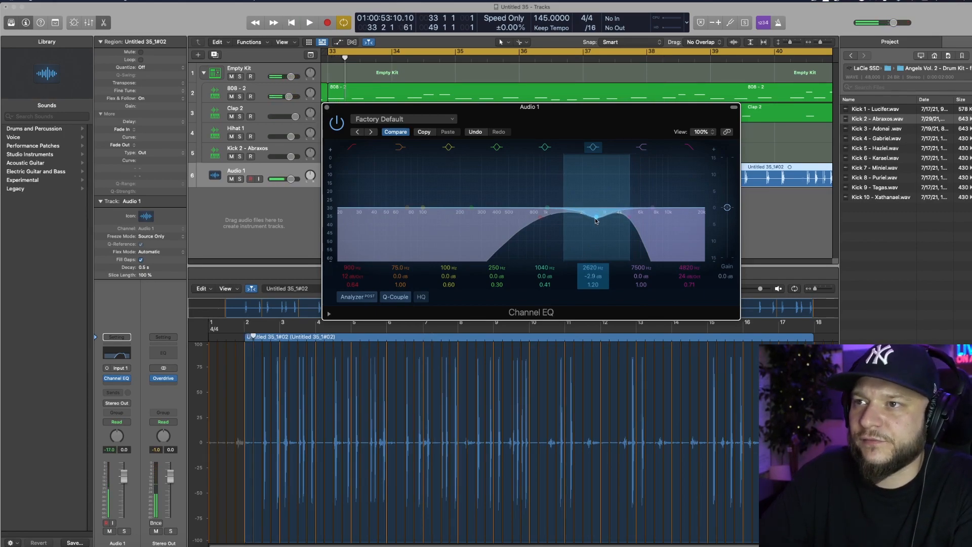
key("space")
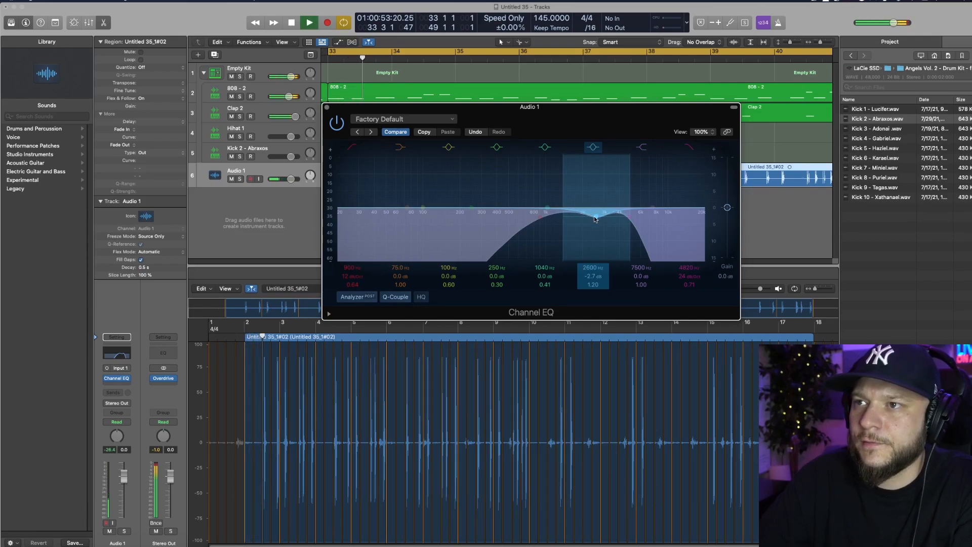
left_click_drag(595, 221, 597, 224)
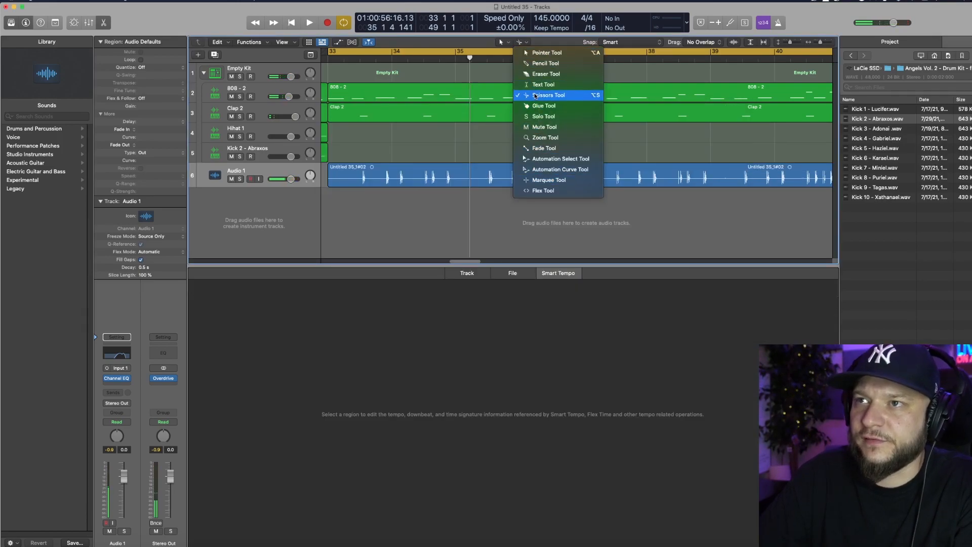
Split the Audio 1 recording at bar 35 with the Scissors Tool and delete the part before it
left_click(549, 95)
left_click(459, 178)
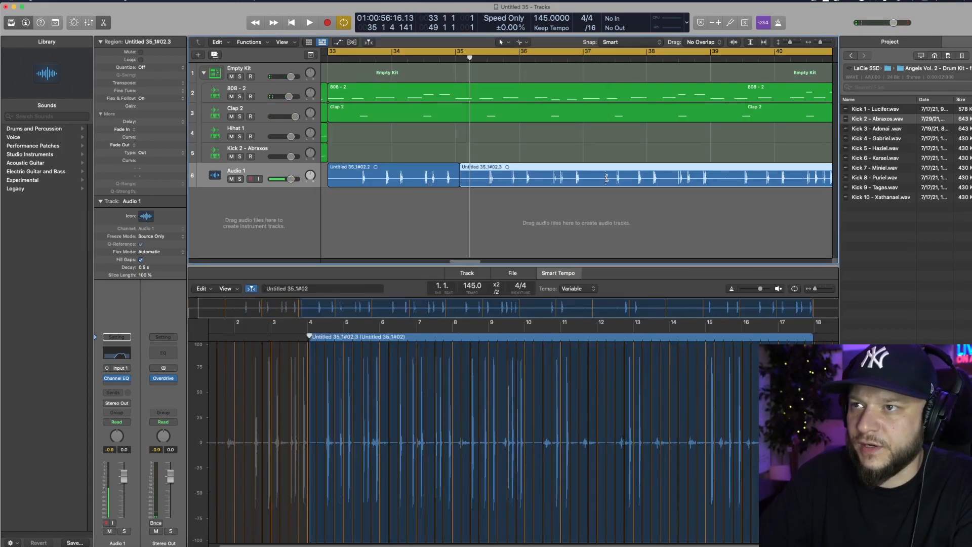
key("space")
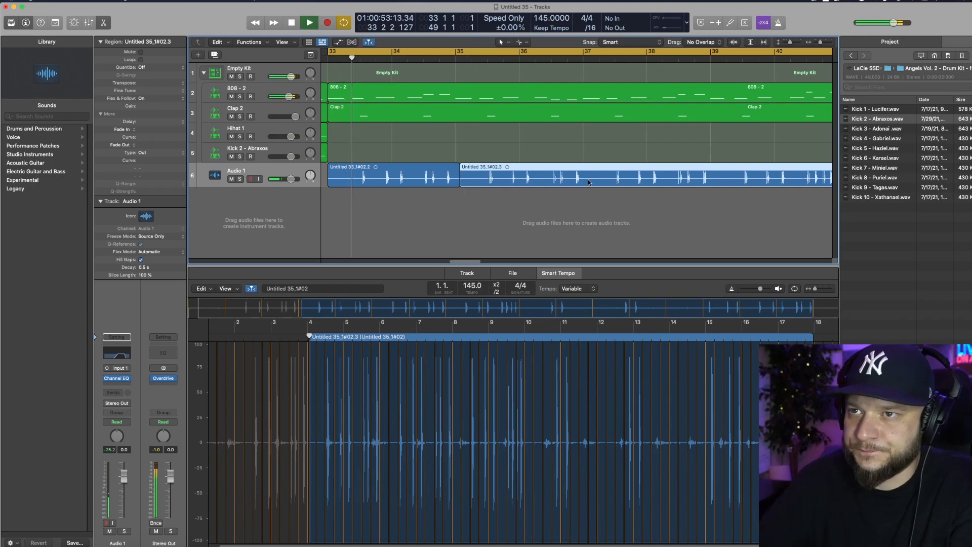
left_click(456, 199)
left_click(420, 181)
key("space")
key("Delete")
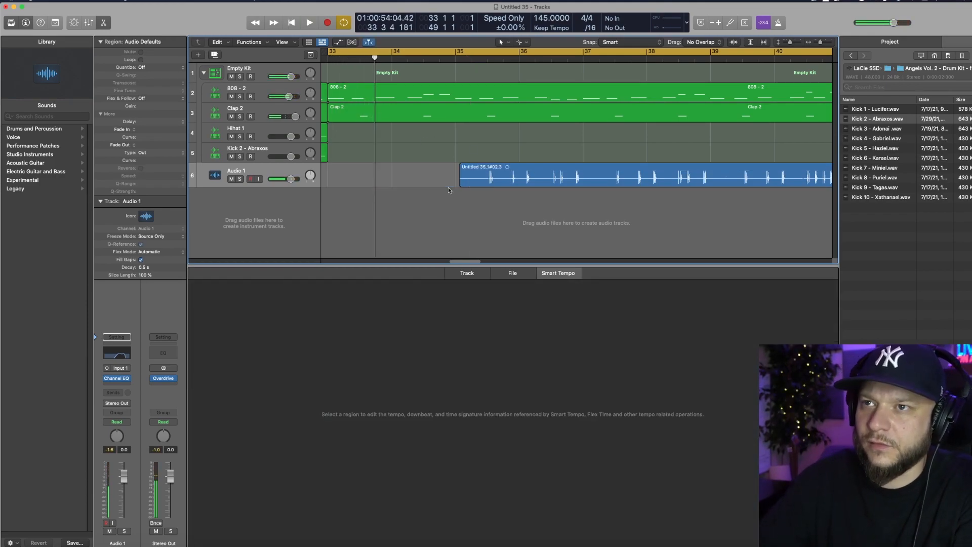
Set the cycle range to bars 35–37 and play back that part of the recording
key("space")
key("space")
left_click_drag(457, 52, 582, 53)
key("space")
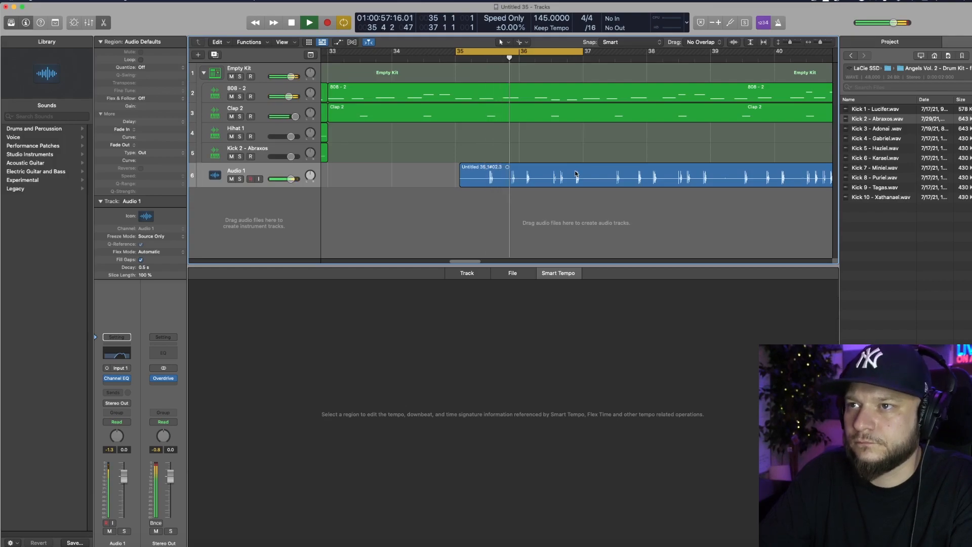
key("space")
Remove the recording before bar 37, split the rest at bars 39 and 41, and audition bars 37–39 in a cycle
left_click(503, 176)
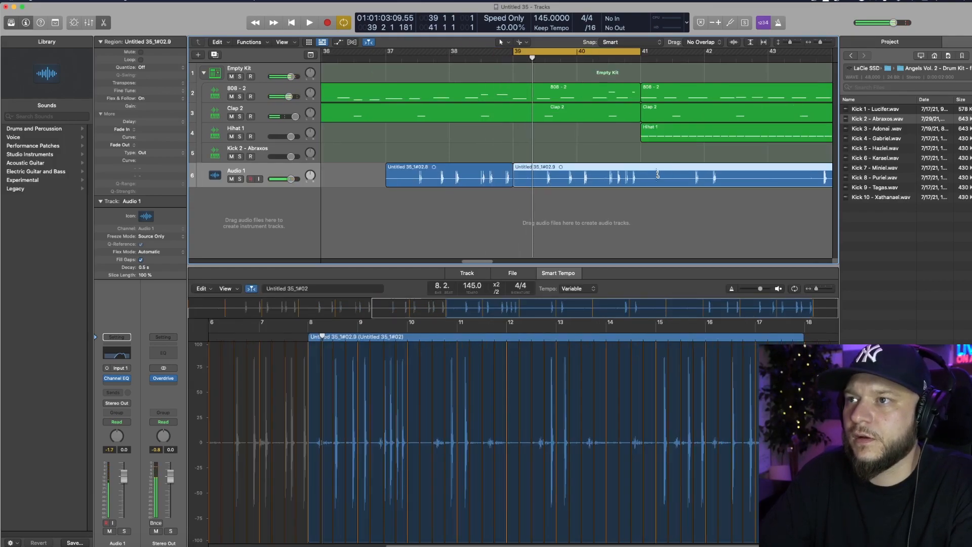
left_click(641, 178)
left_click_drag(569, 48, 440, 49)
key("space")
key("space")
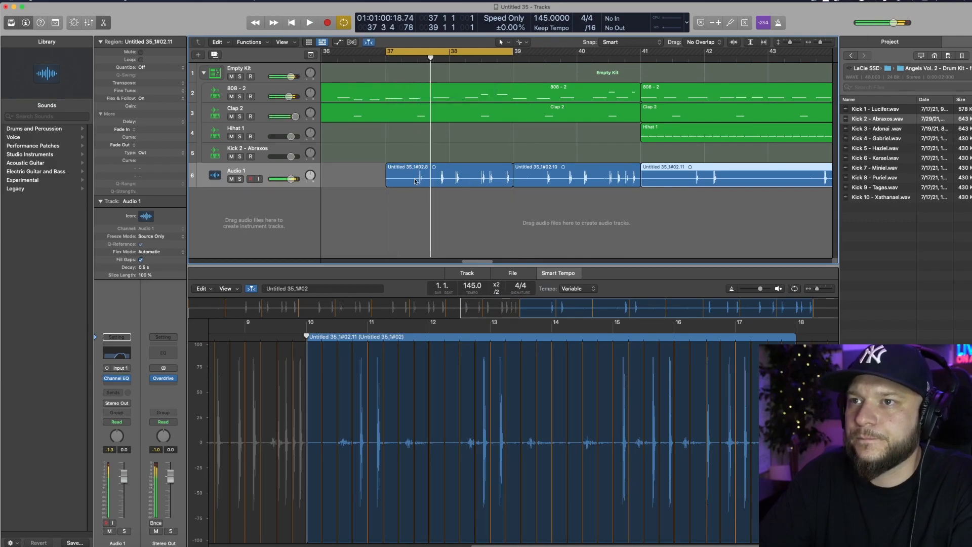
Slice the bar 37–39 audio around each hit and remove the audio between hits, leaving six short regions
left_click(418, 181)
left_click(427, 181)
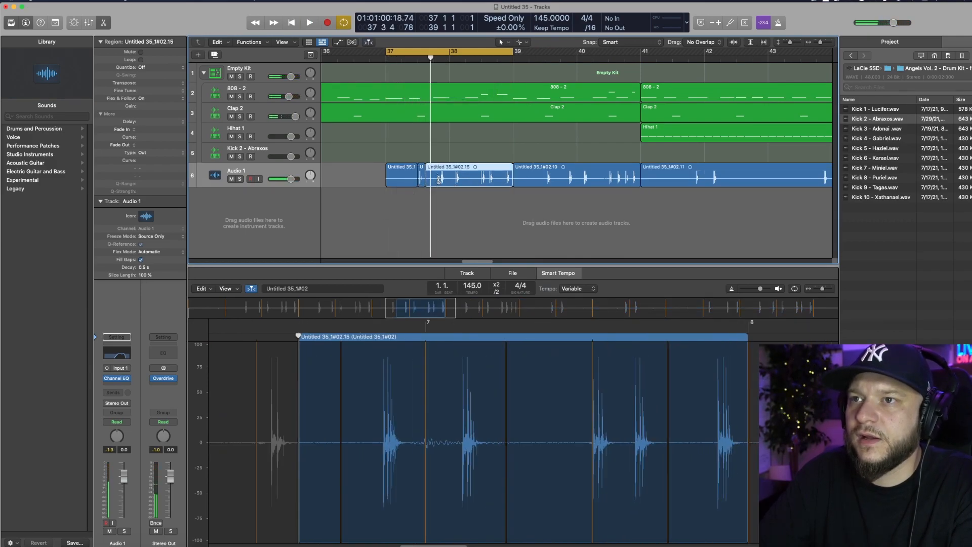
left_click(441, 182)
left_click(447, 182)
left_click(455, 182)
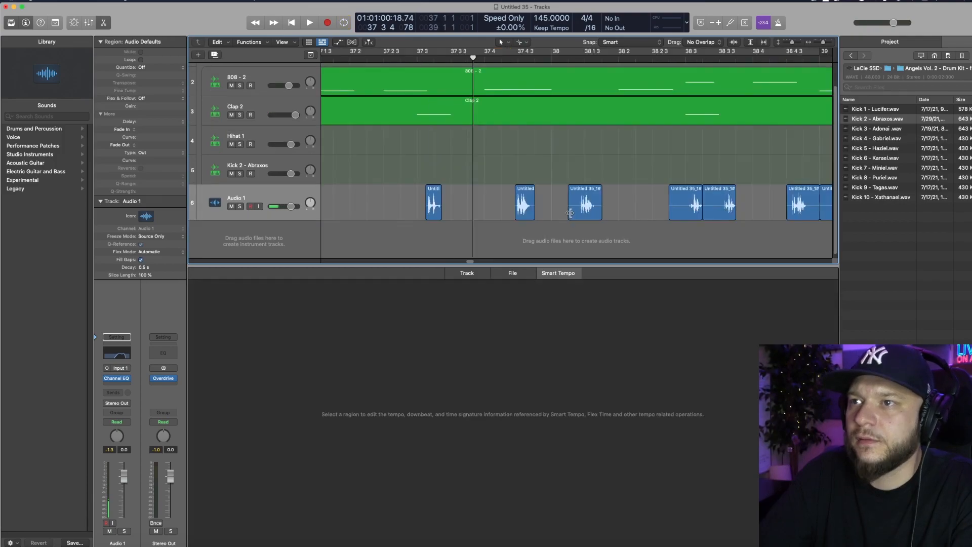
left_click_drag(569, 213, 596, 215)
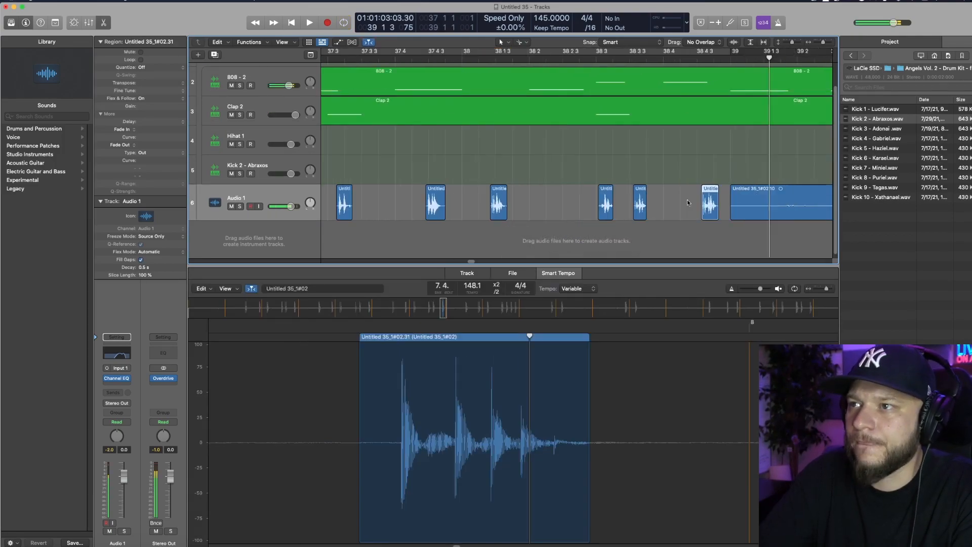
Turn on the cycle over bars 37–39 and audition the timing of the sliced hits
left_click(632, 49)
key("space")
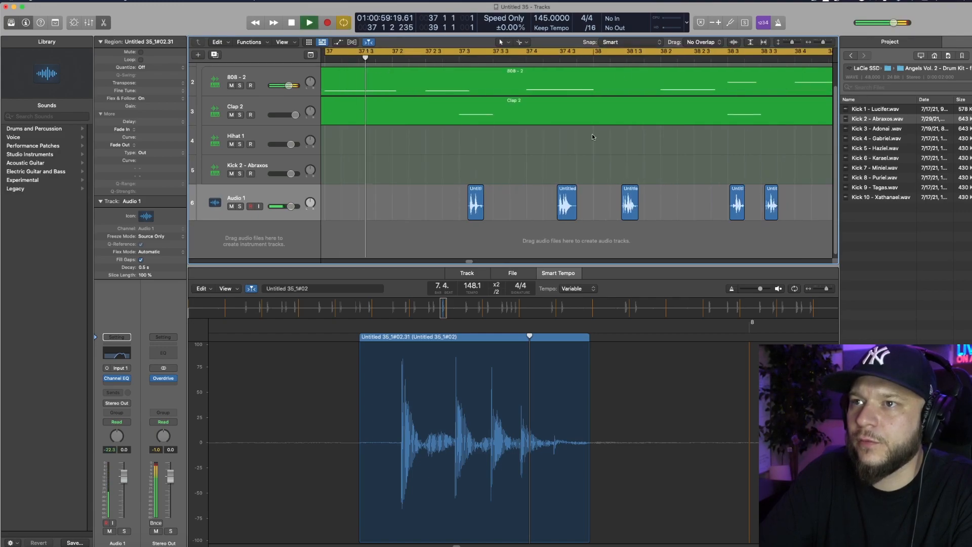
key("space")
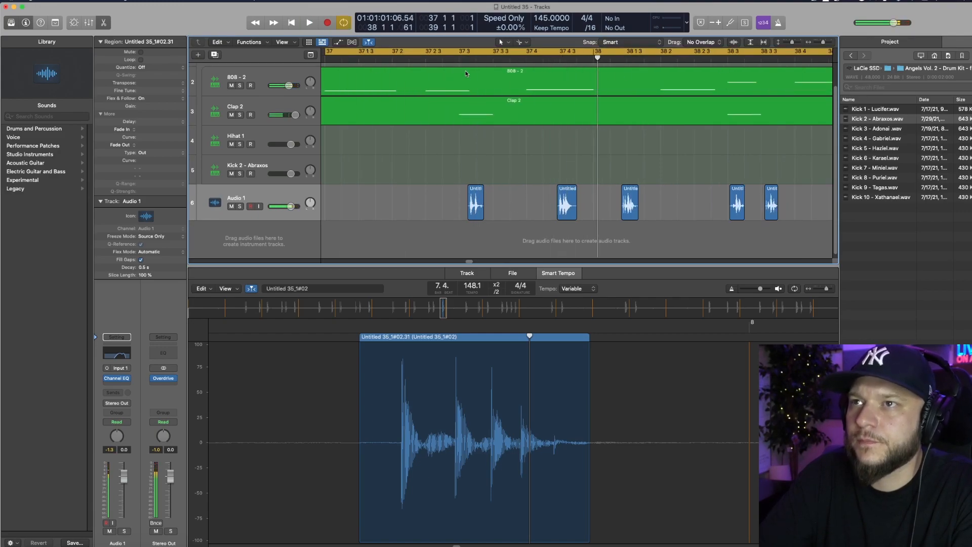
key("space")
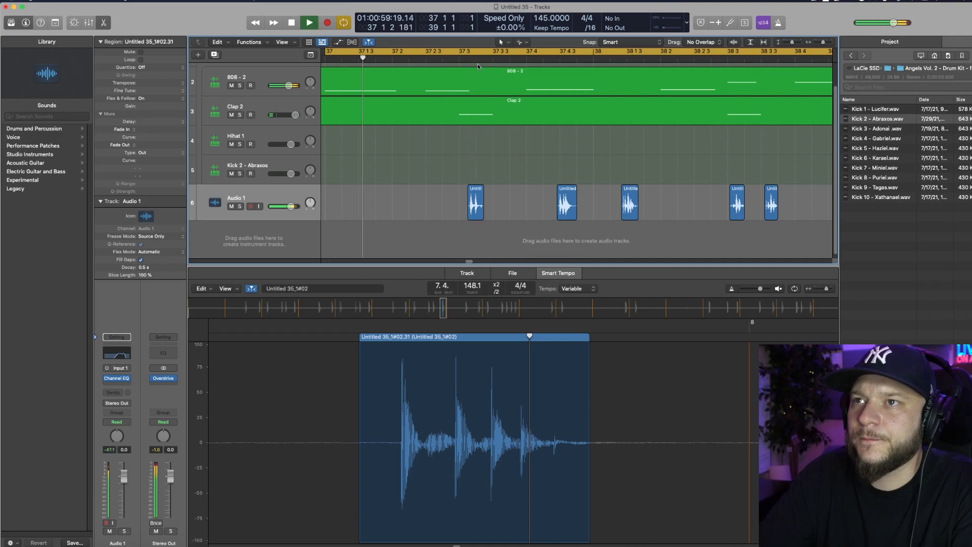
key("space")
Shift the Audio 1 slices at beat 3 of bars 37 and 38 slightly earlier, close to the claps
left_click_drag(476, 217, 468, 216)
key("space")
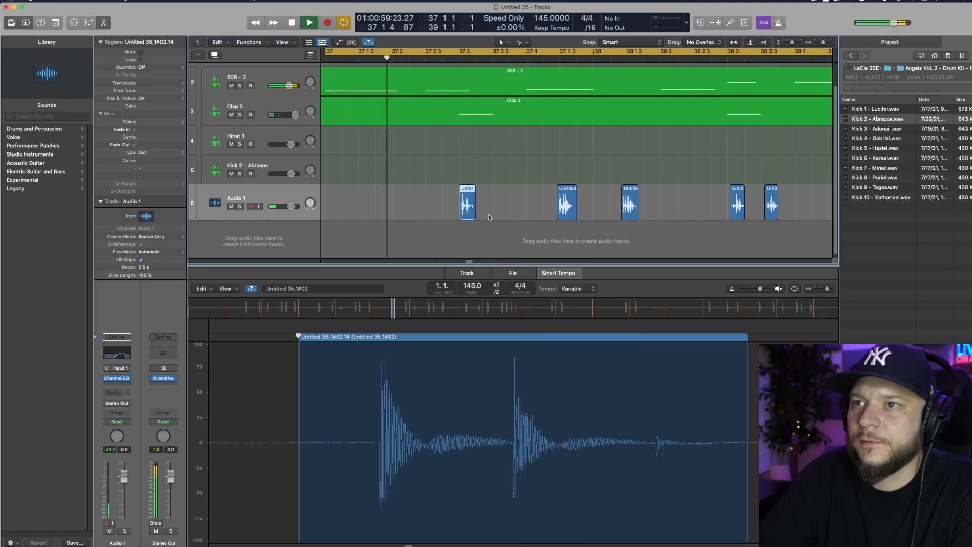
left_click(571, 218)
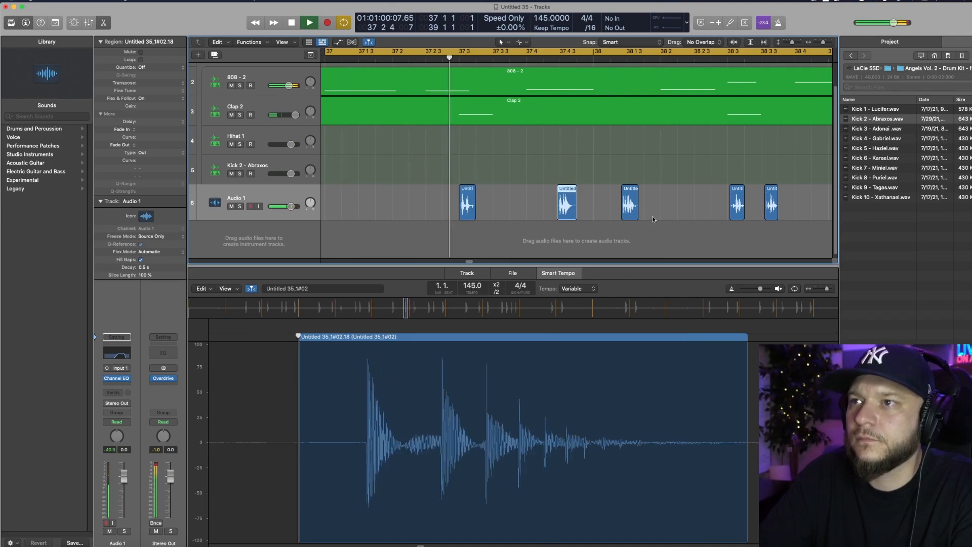
left_click(633, 213)
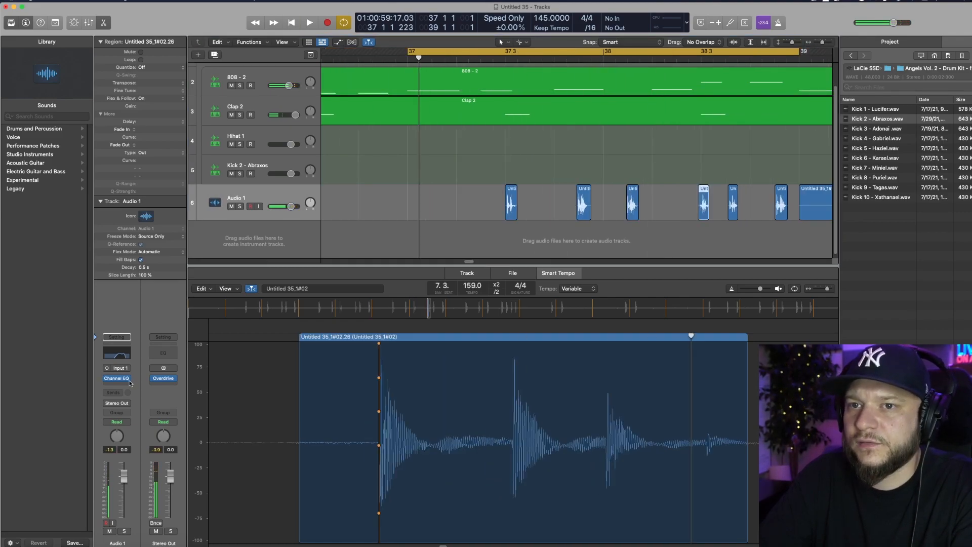
Insert a SilverVerb reverb in Mono->Stereo format after the Channel EQ on Audio 1
left_click(128, 385)
mouse_move(124, 543)
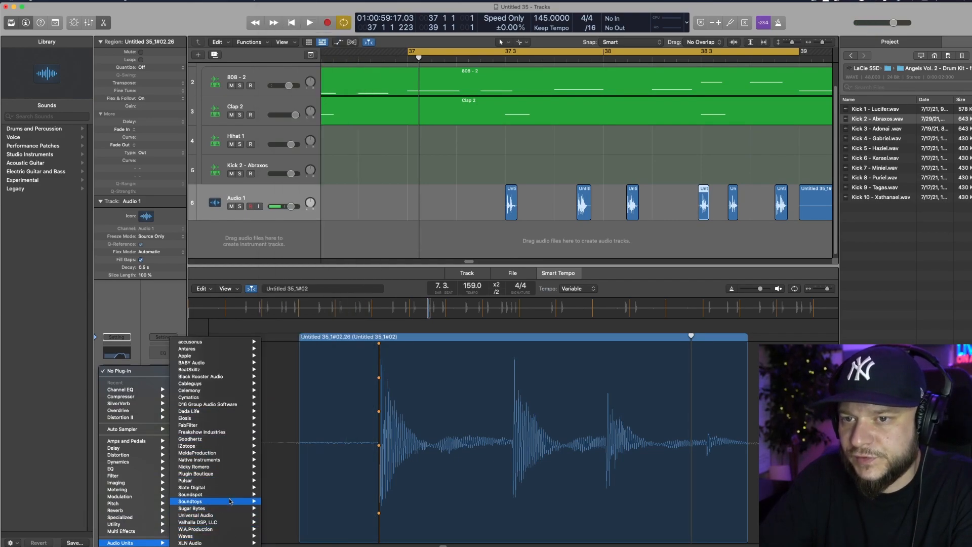
mouse_move(231, 501)
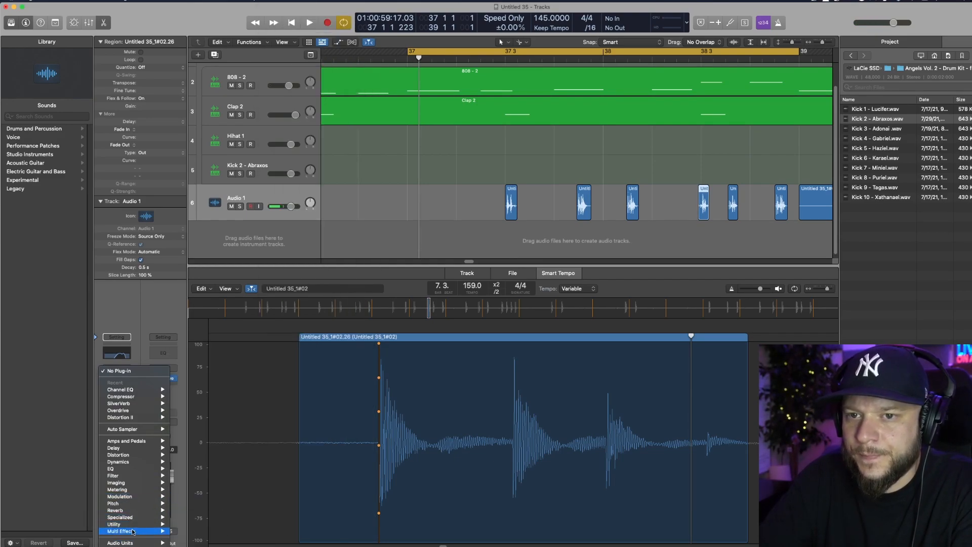
mouse_move(141, 491)
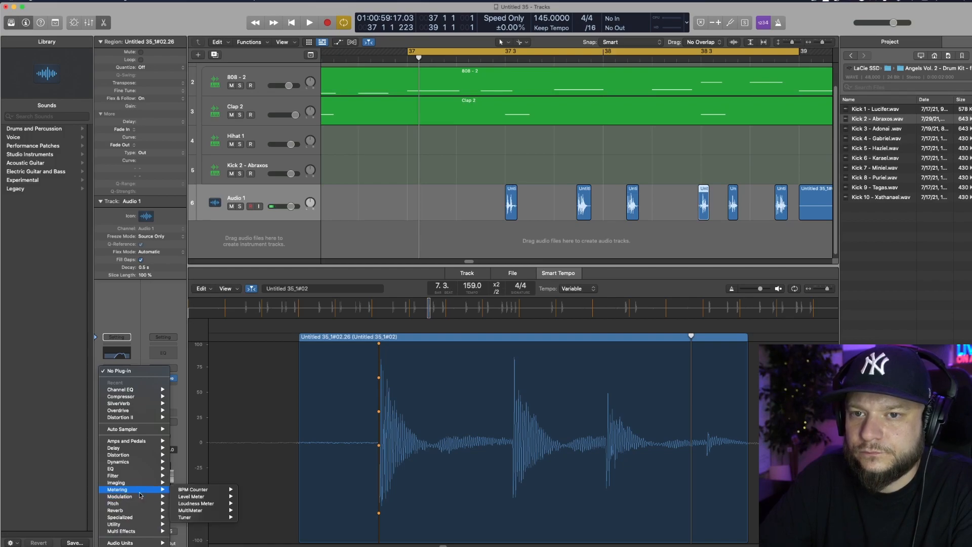
mouse_move(147, 511)
mouse_move(214, 527)
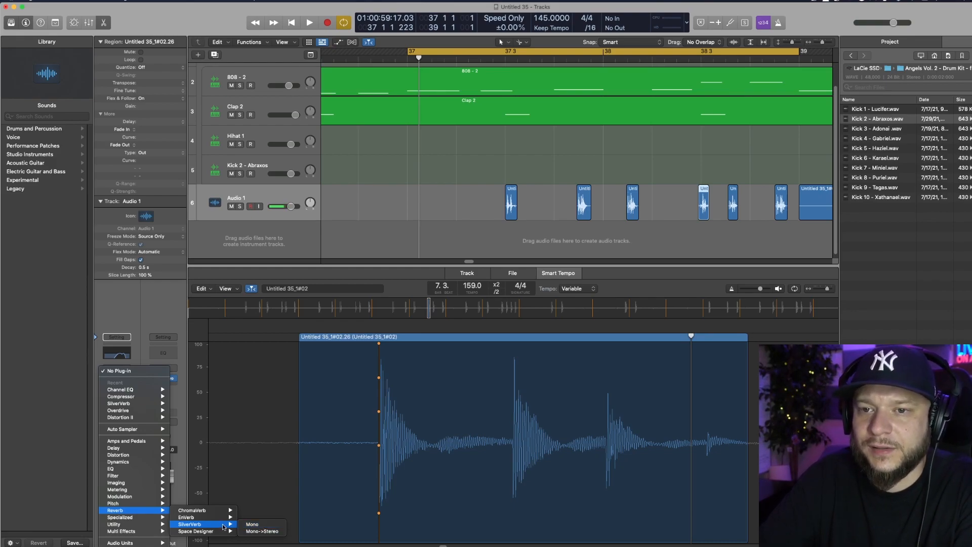
left_click(262, 532)
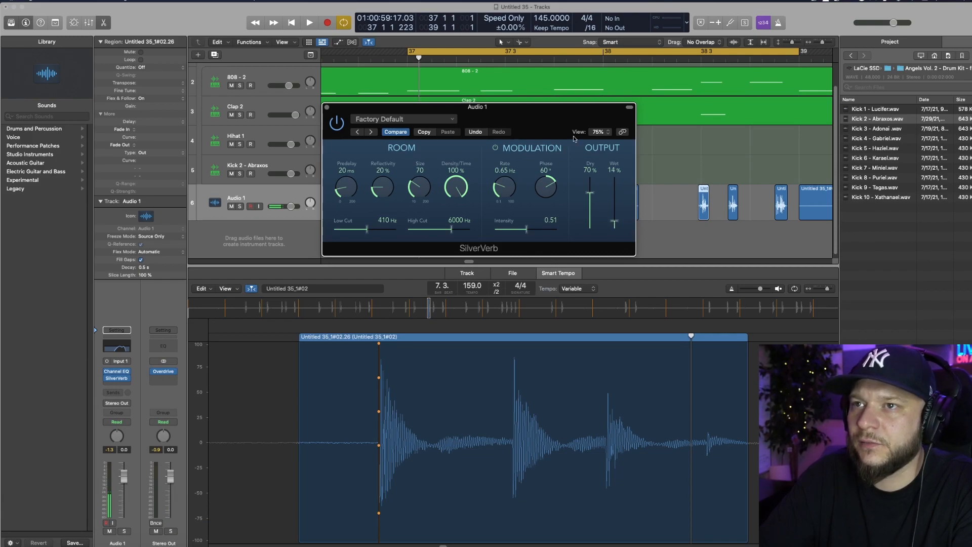
During playback, set the SilverVerb output to 45% dry and 15% wet
key("space")
left_click_drag(616, 222, 615, 226)
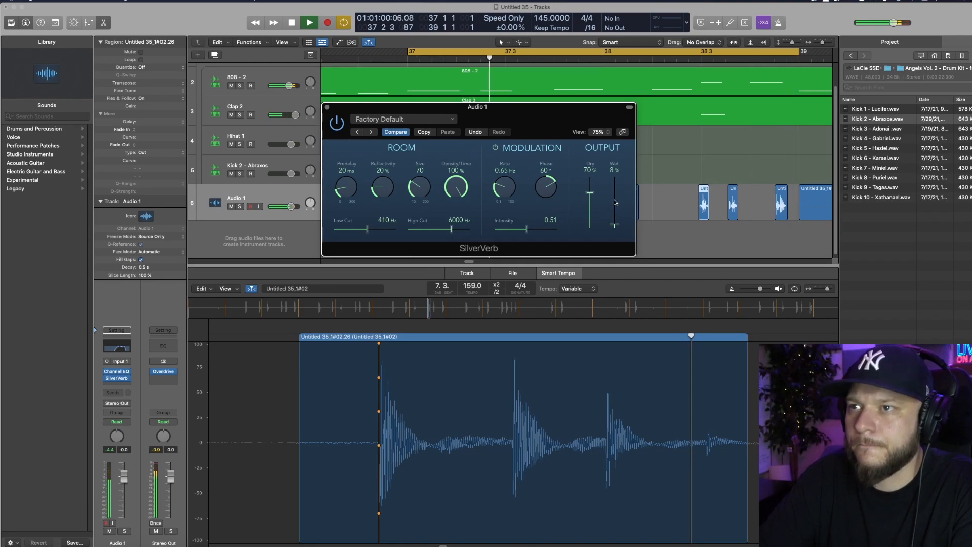
left_click_drag(614, 224, 614, 223)
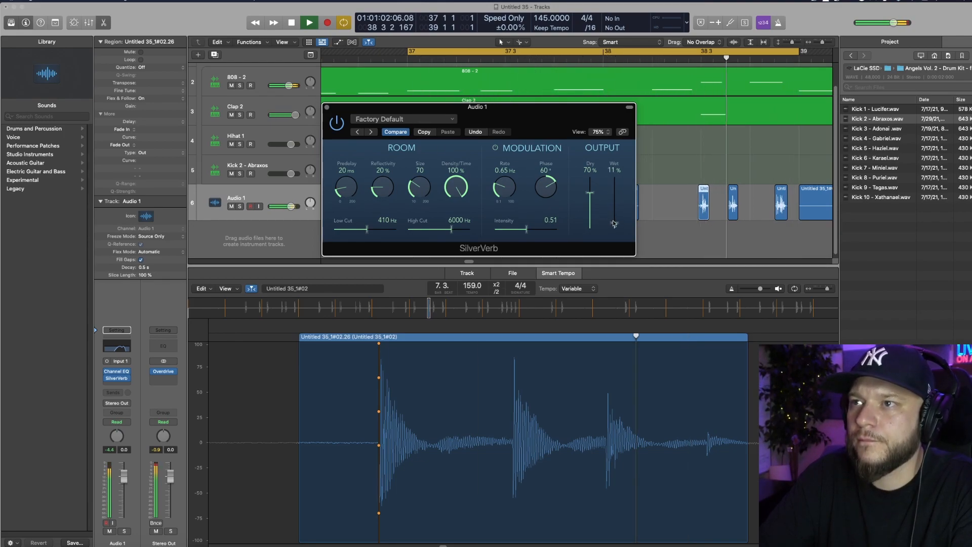
left_click_drag(591, 190, 591, 191)
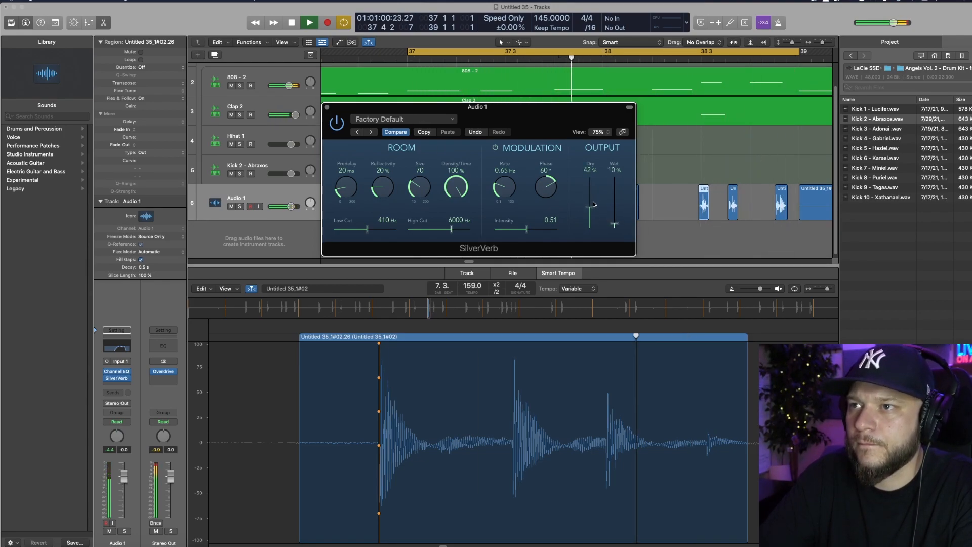
left_click_drag(615, 225, 617, 223)
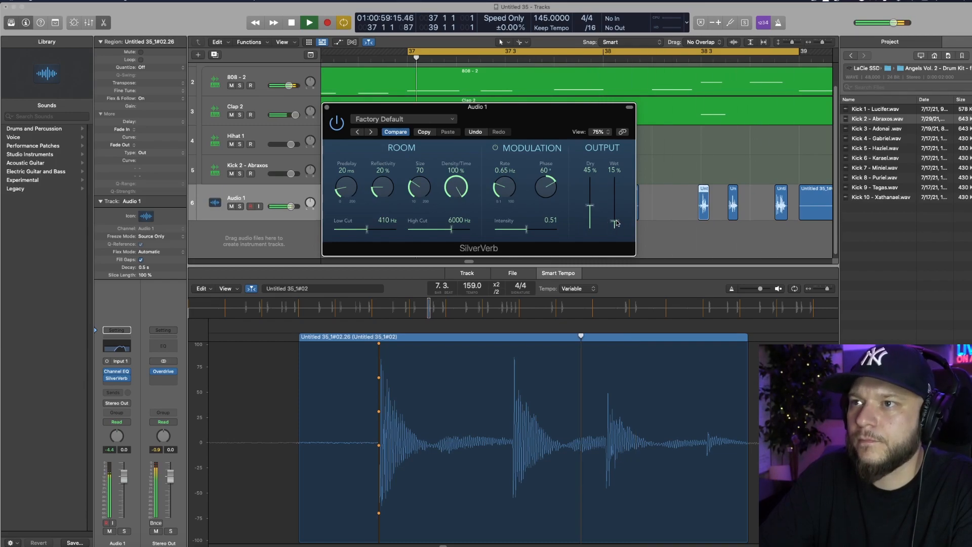
Review the Channel EQ curve on Audio 1 while auditioning the cycled slices
left_click(129, 349)
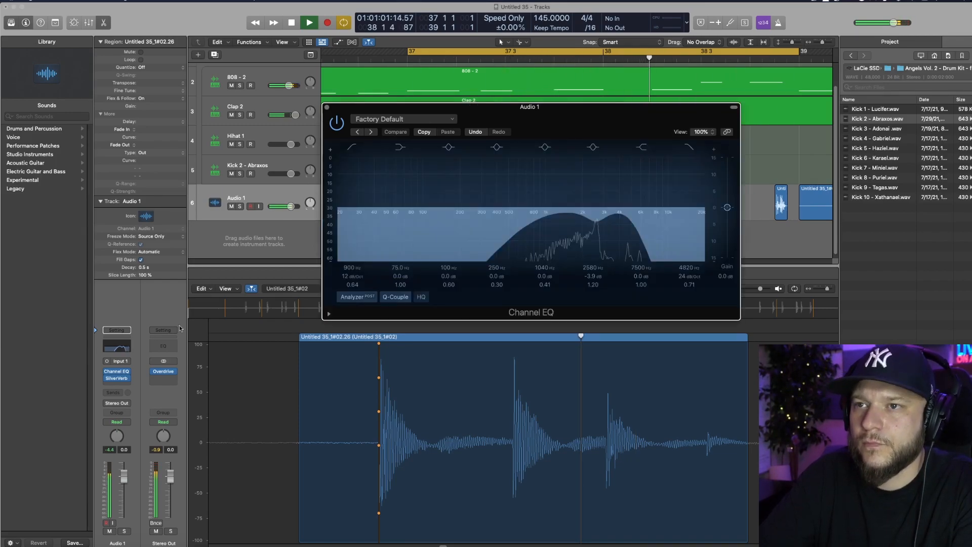
key("space")
mouse_move(597, 229)
left_mouse_down()
mouse_move(629, 225)
mouse_move(615, 224)
left_mouse_up()
key("space")
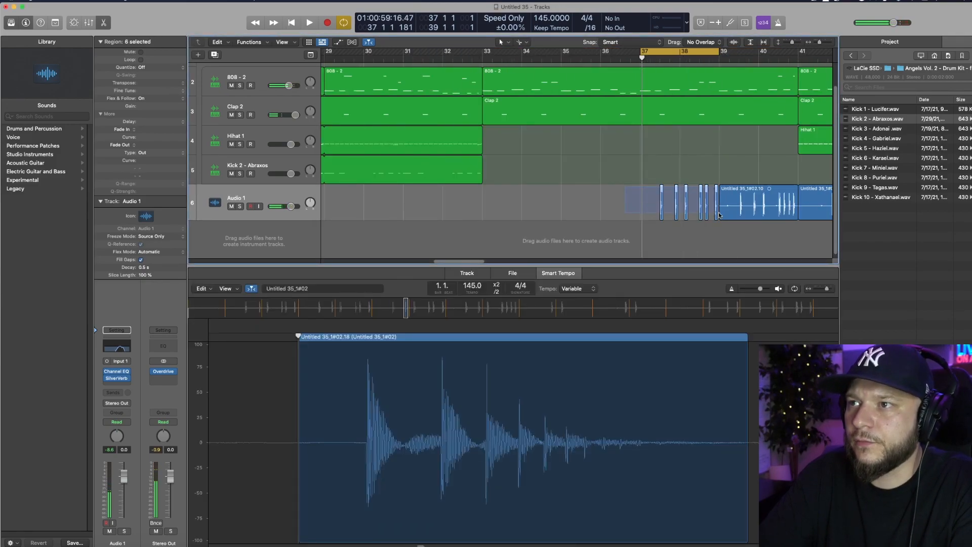
Copy the six Audio 1 slices from bars 37–38 to bars 33–34 and repeat the pattern through bar 40
left_click_drag(717, 213, 717, 213)
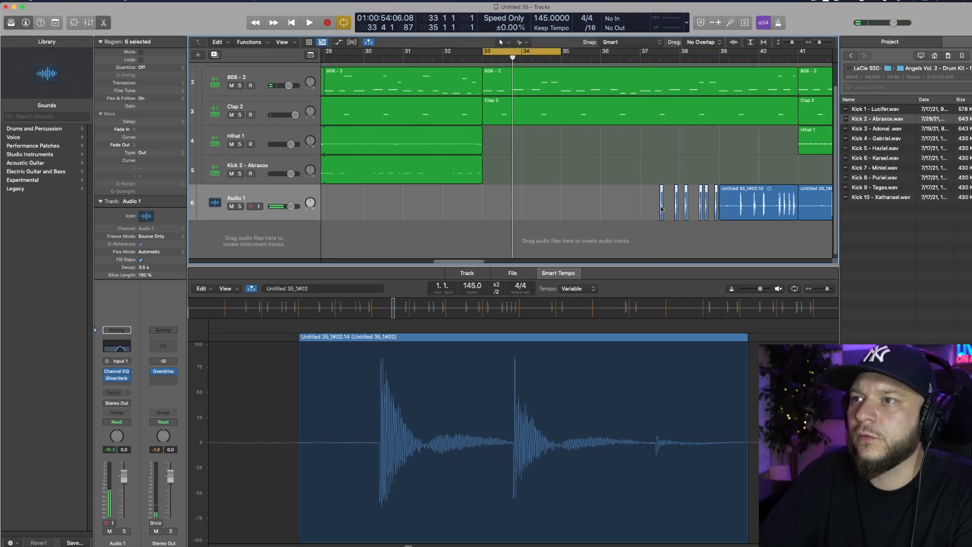
left_click_drag(632, 176, 718, 215)
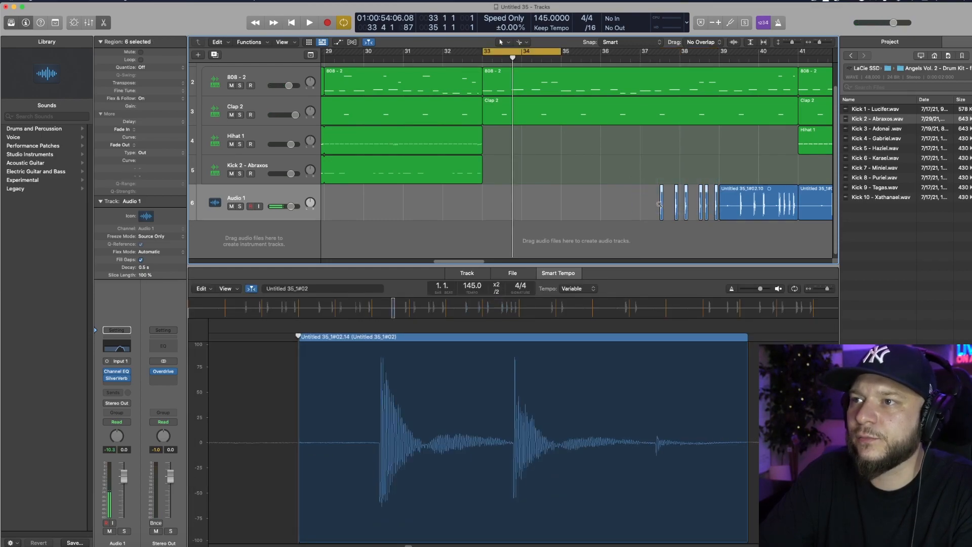
left_click_drag(661, 206, 504, 208)
key("space")
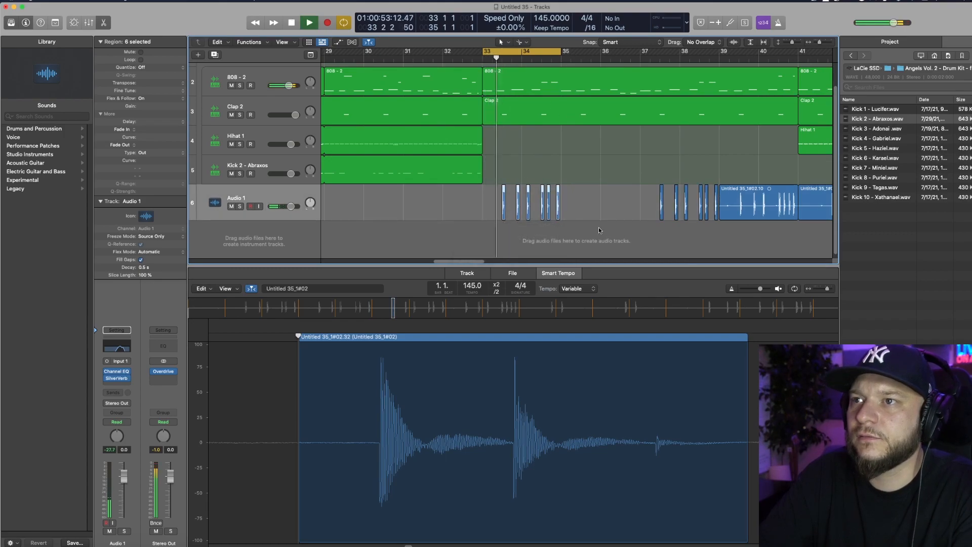
left_click_drag(645, 186, 716, 208)
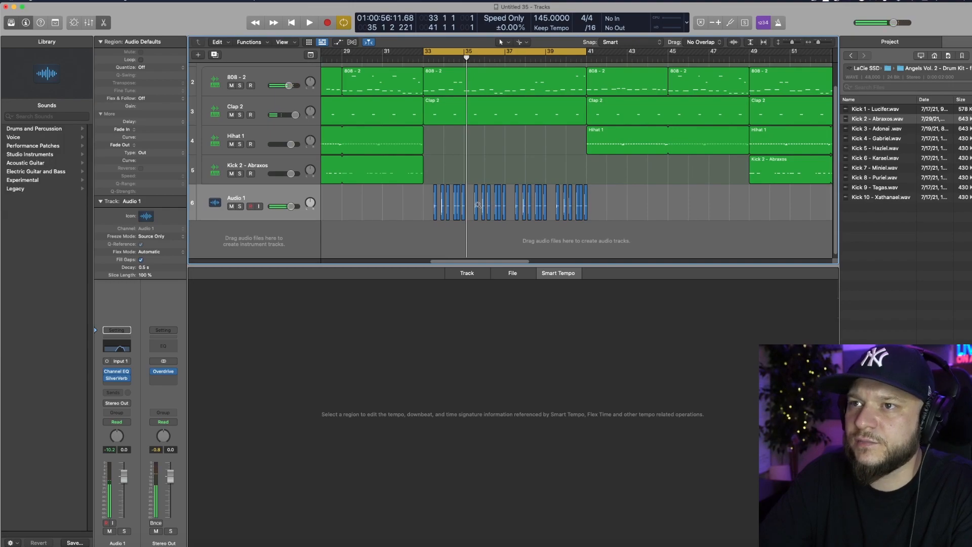
Move the cycle range to bars 41–49 and place copied pairs of slices around bars 42 and 43 on Audio 1
left_click_drag(455, 208, 628, 208)
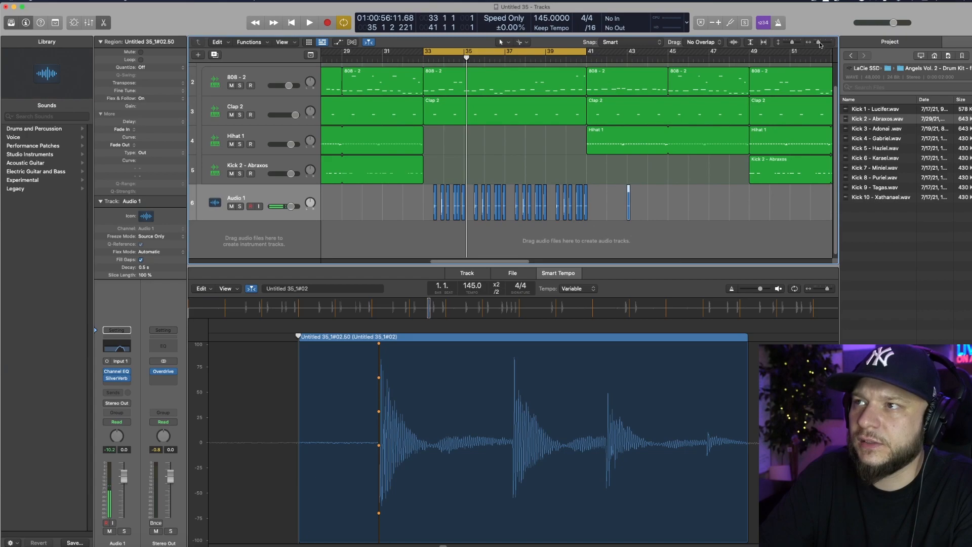
left_click_drag(819, 43, 817, 43)
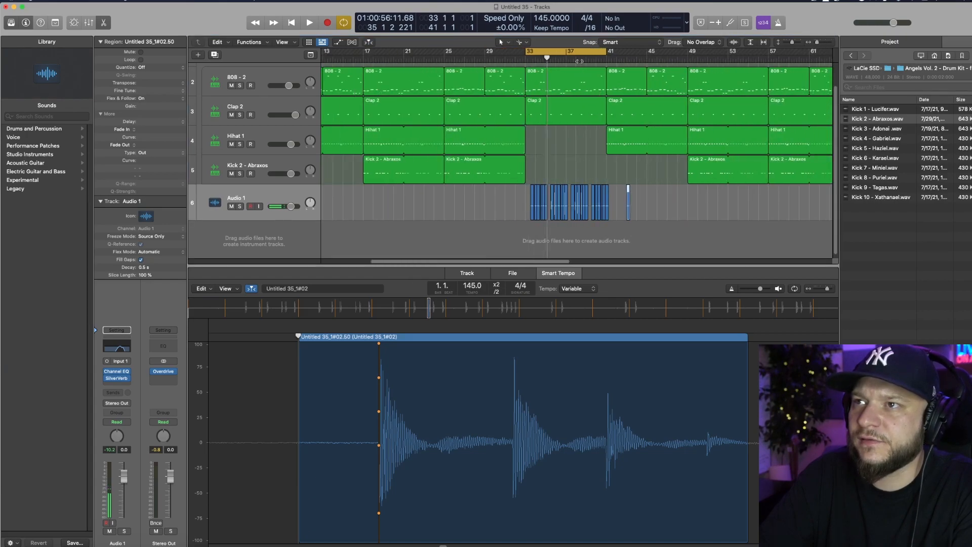
left_click(579, 59)
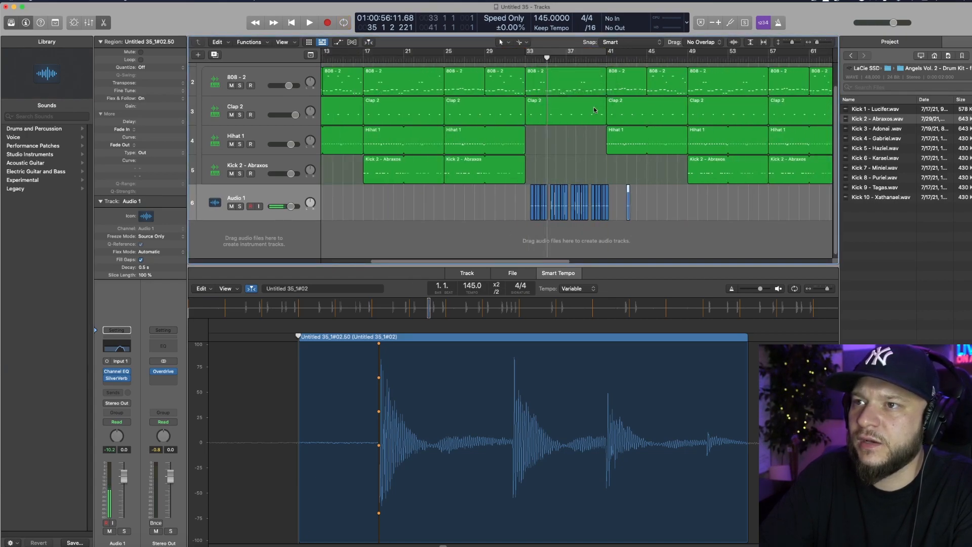
left_click_drag(575, 57, 662, 99)
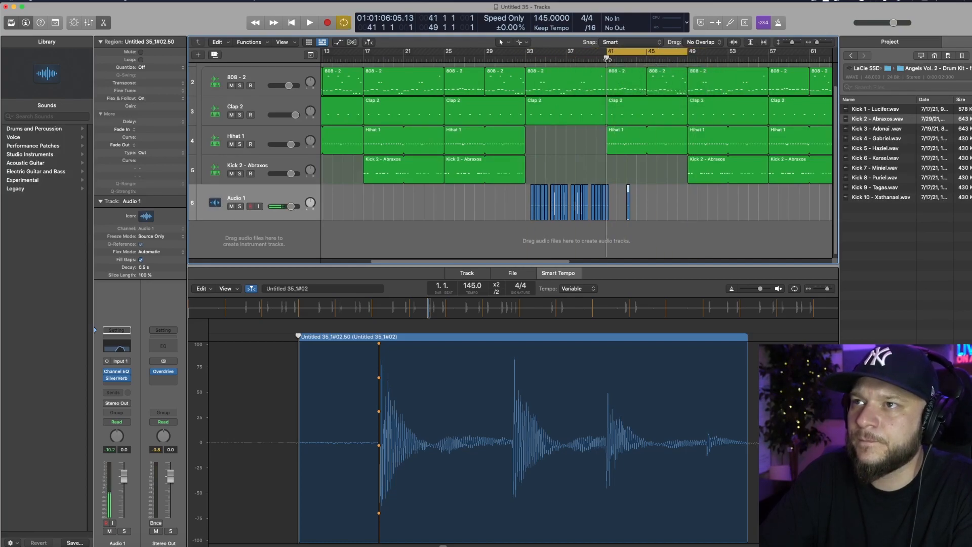
left_click_drag(543, 202, 631, 203)
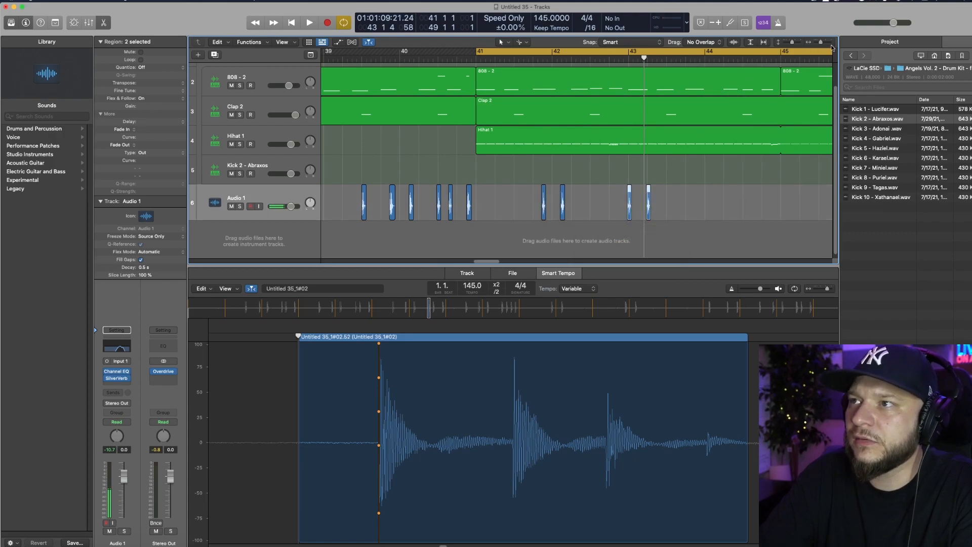
During playback, place slice pairs around bars 44 and 46 on Audio 1 and delete the extra pair at bar 48
left_click_drag(821, 42, 818, 42)
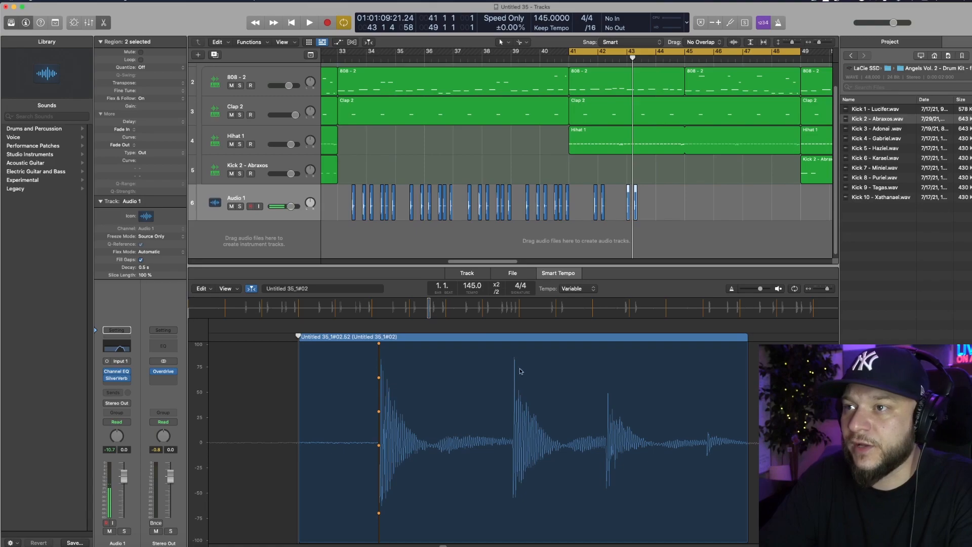
key("space")
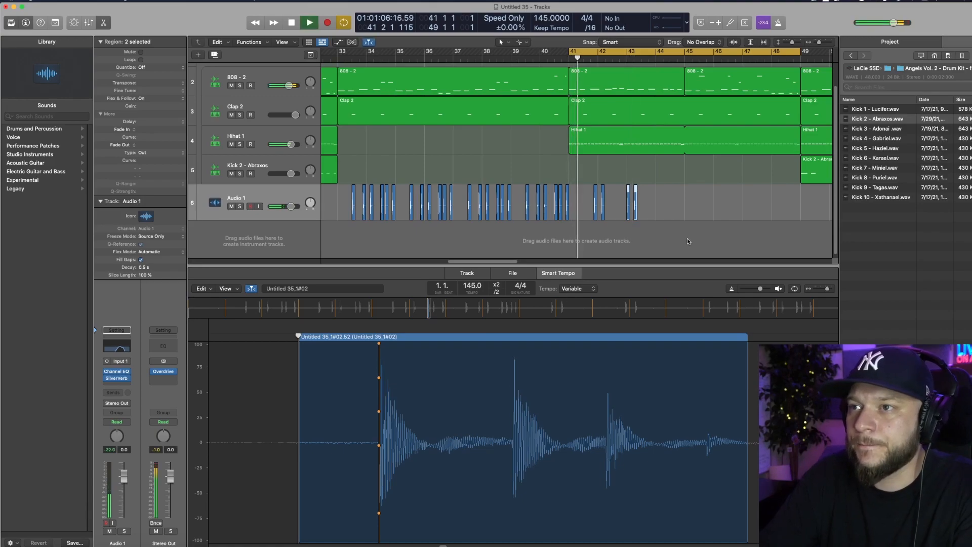
left_click(660, 212)
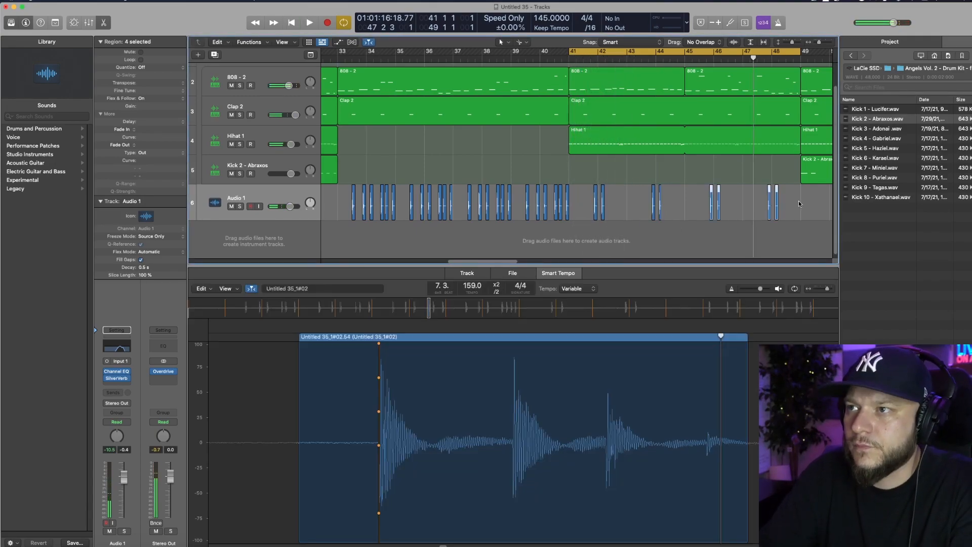
left_click(797, 210)
key("space")
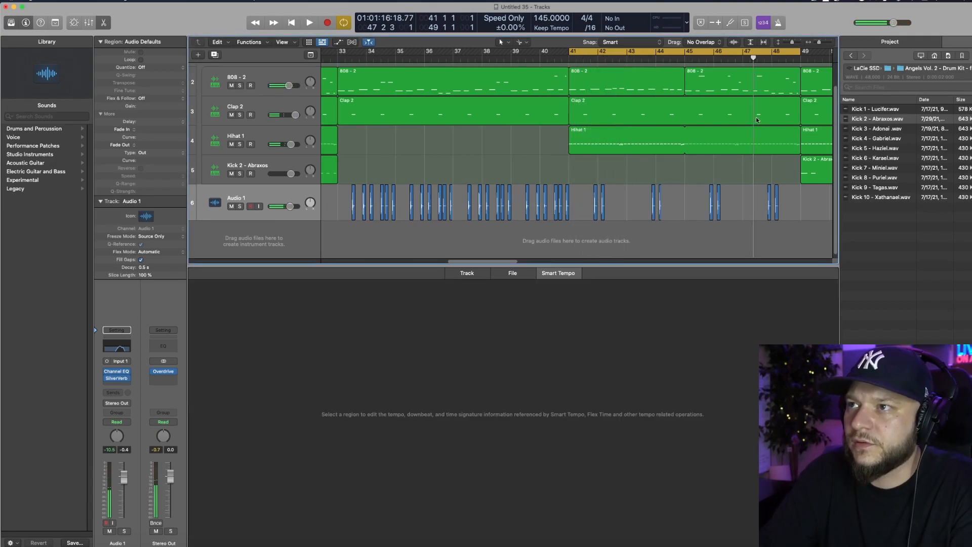
left_click(774, 198)
key("Delete")
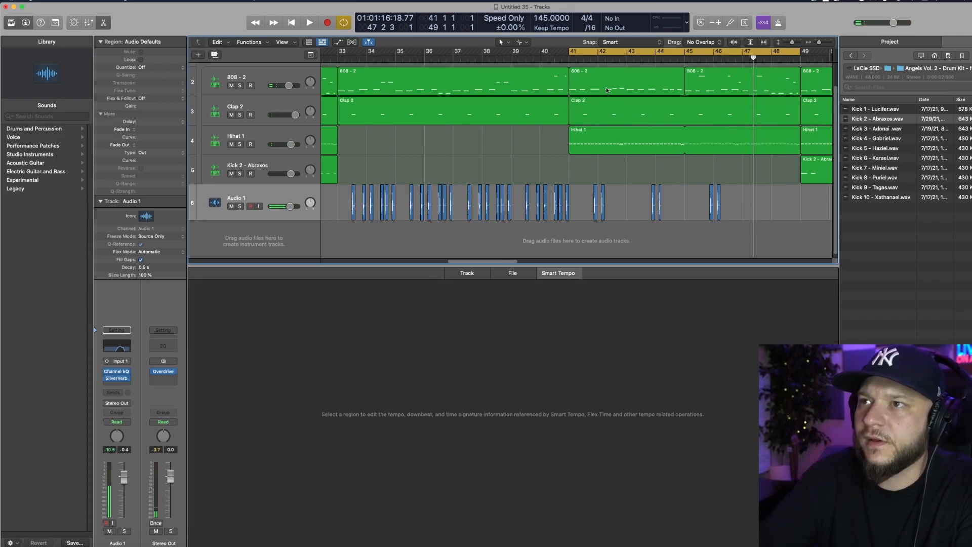
Extend the cycle range to bars 33–49, play it, and lower the Audio 1 volume to -1.3 dB
left_click_drag(569, 54, 342, 54)
key("space")
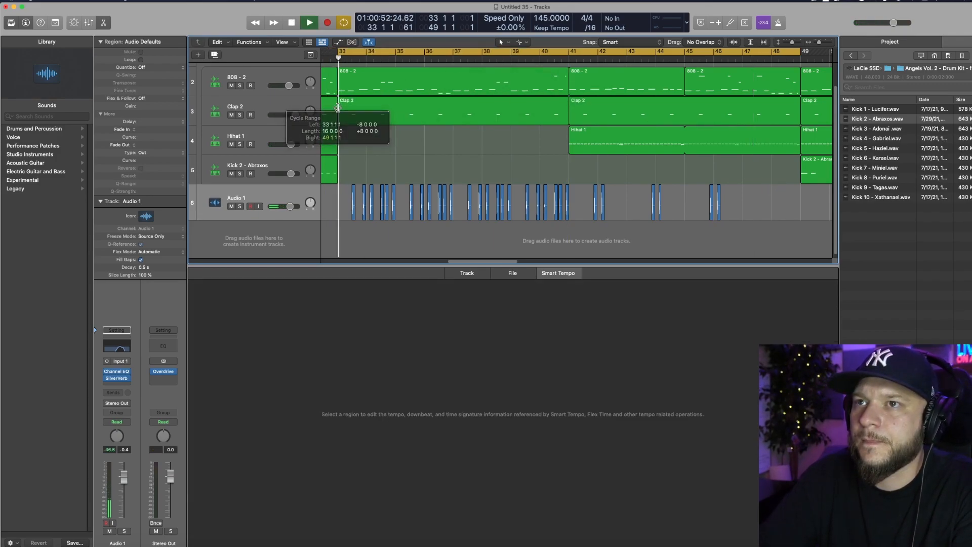
left_click_drag(818, 42, 816, 42)
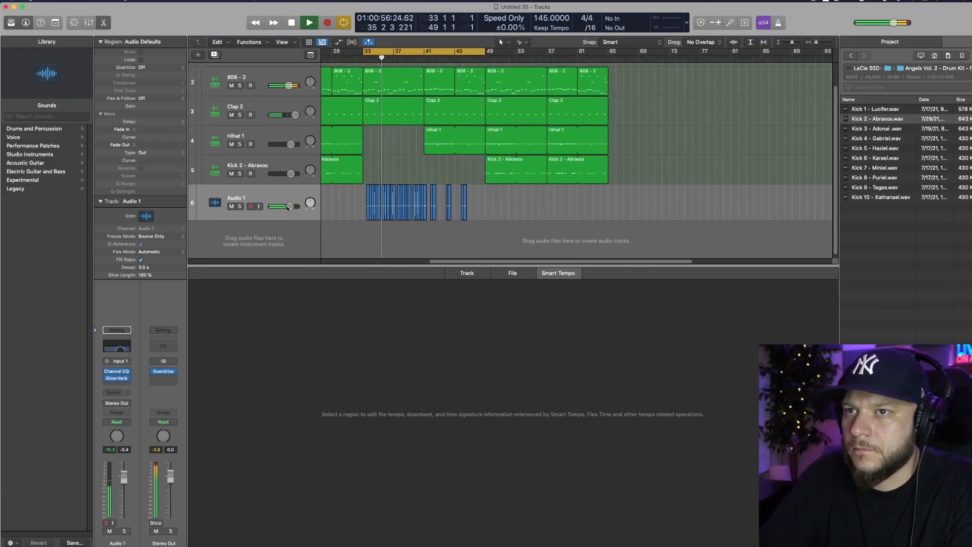
left_click_drag(291, 207, 288, 207)
Show track automation and set the Audio 1 automation lane to absolute Pan
left_click(228, 213)
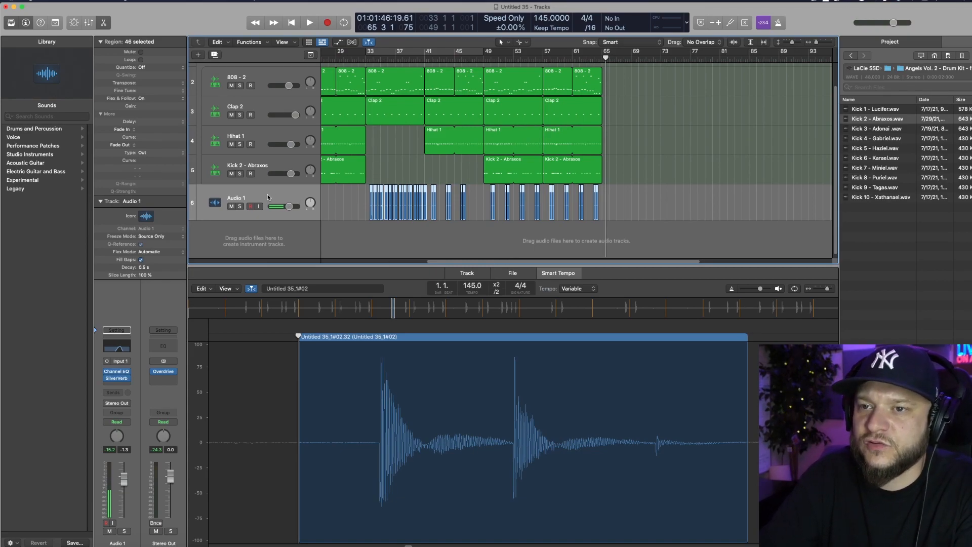
key("a")
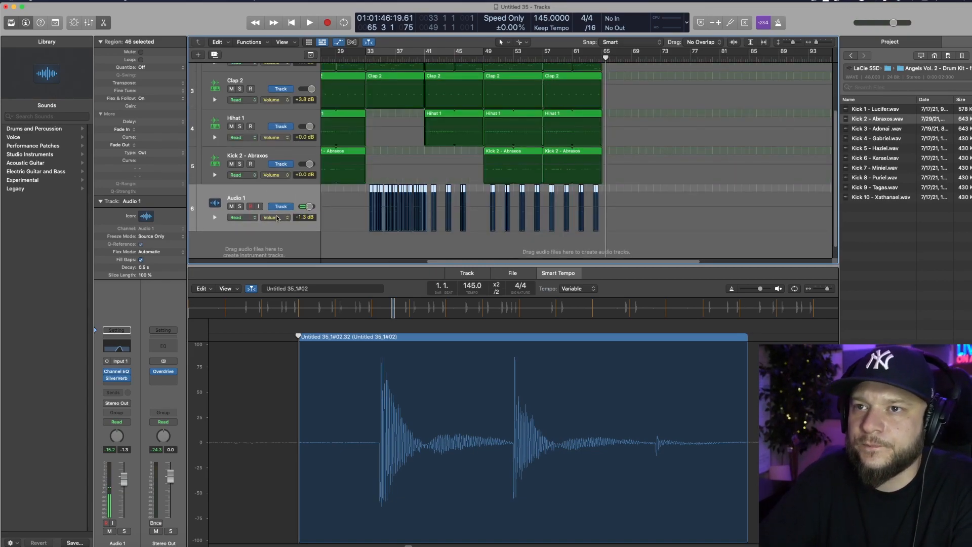
left_click(278, 218)
mouse_move(316, 255)
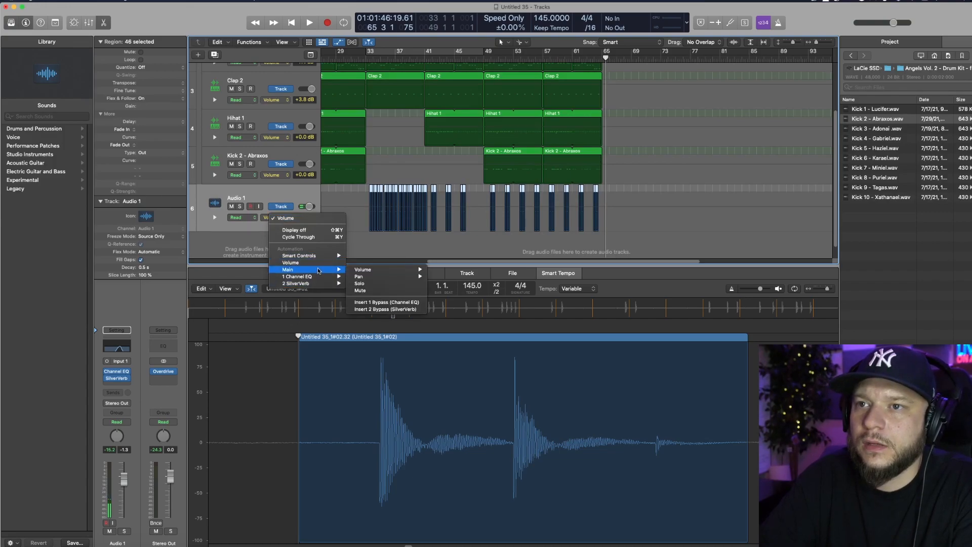
mouse_move(400, 276)
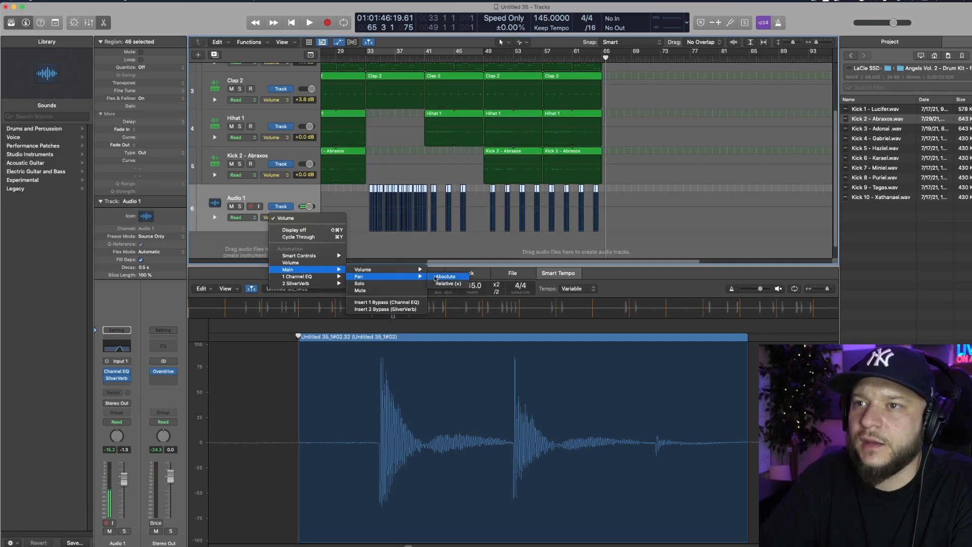
left_click(480, 222)
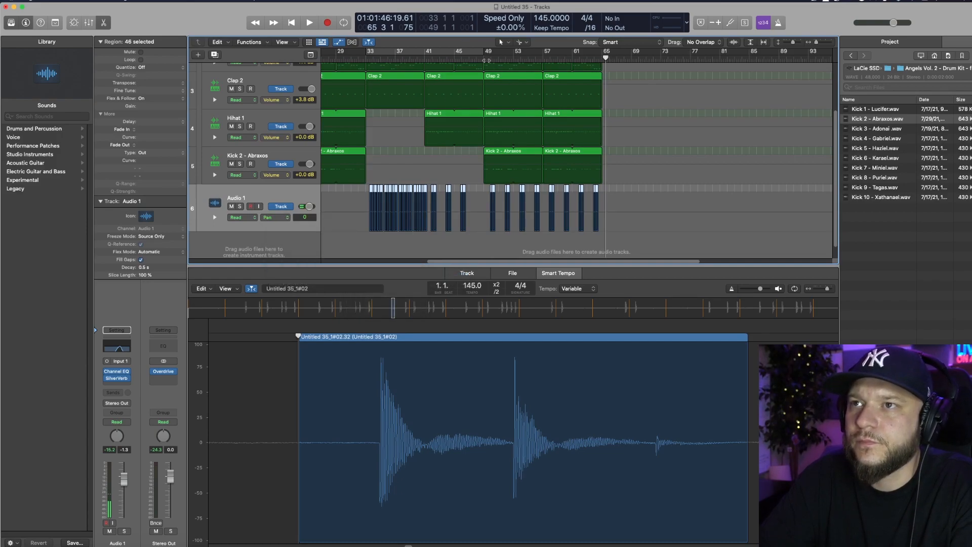
Draw Audio 1 pan points swinging left then right over the slice pair near bar 50, and repeat the shape for the pairs through bar 56
left_click(485, 59)
left_click(482, 214)
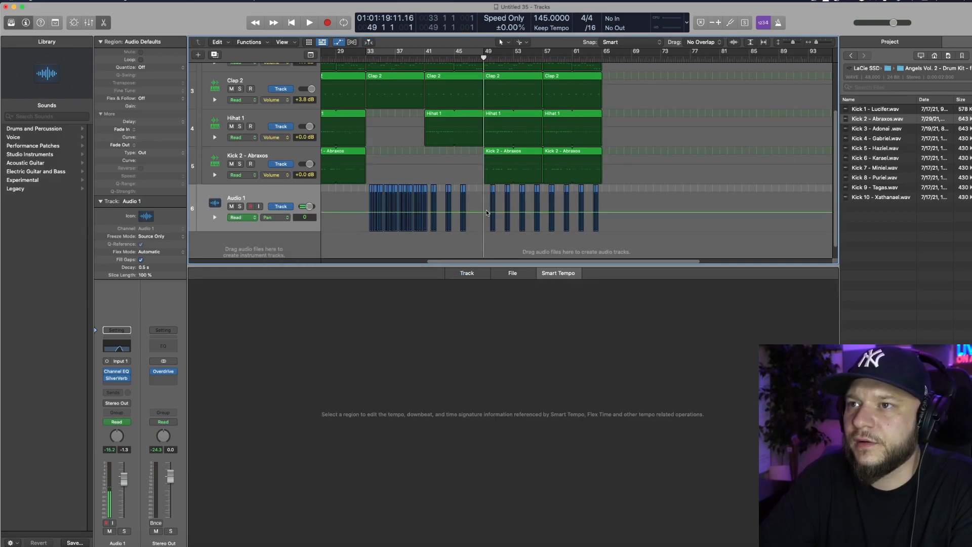
left_click(489, 213)
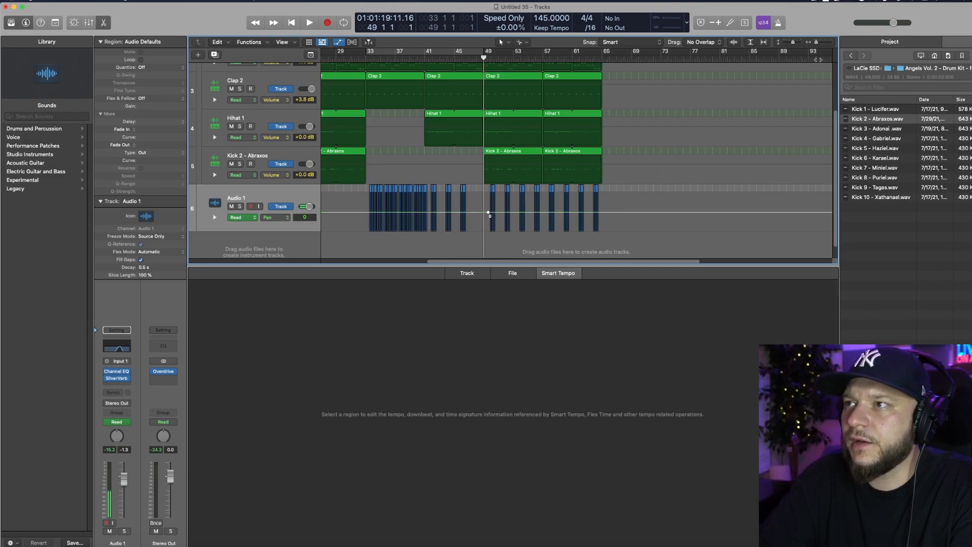
left_click_drag(815, 43, 820, 43)
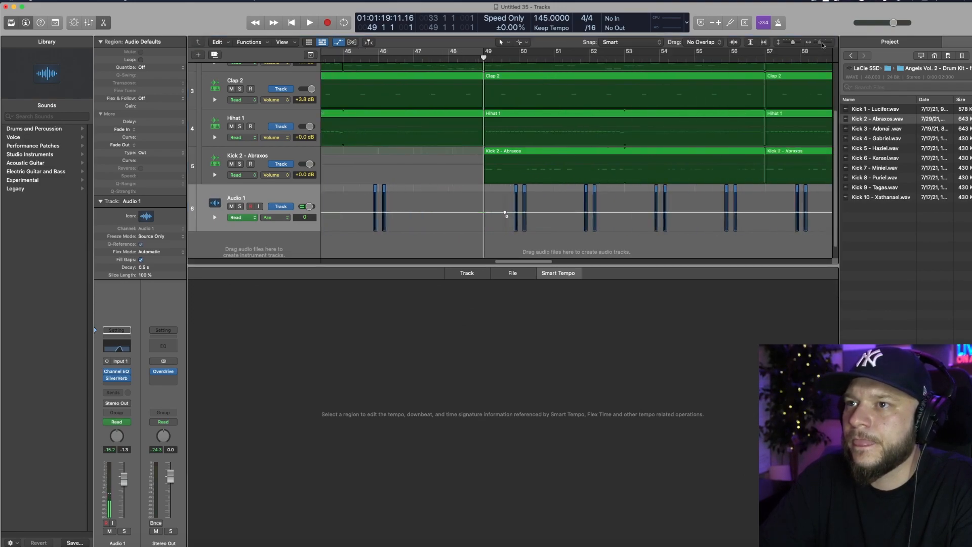
left_click(525, 212)
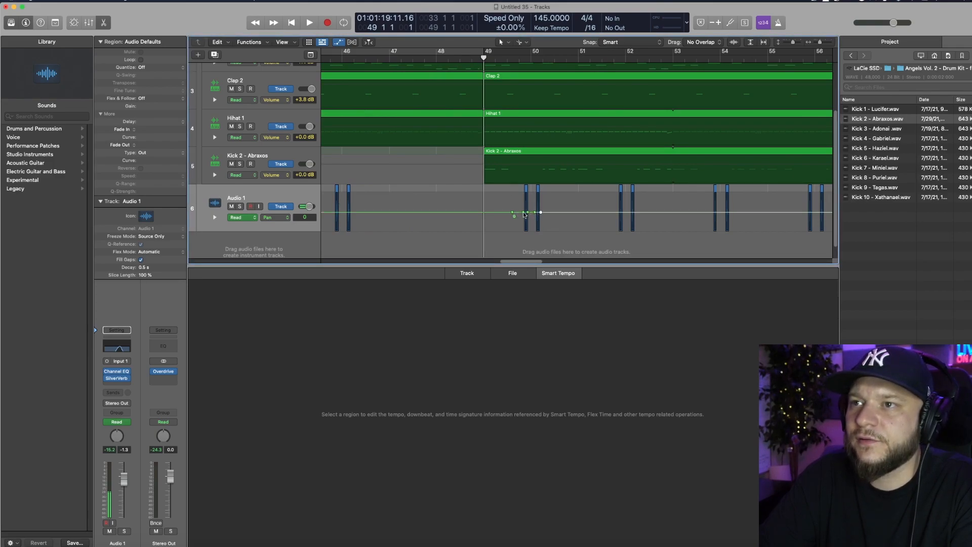
left_click_drag(524, 212, 542, 225)
left_click_drag(549, 222, 466, 197)
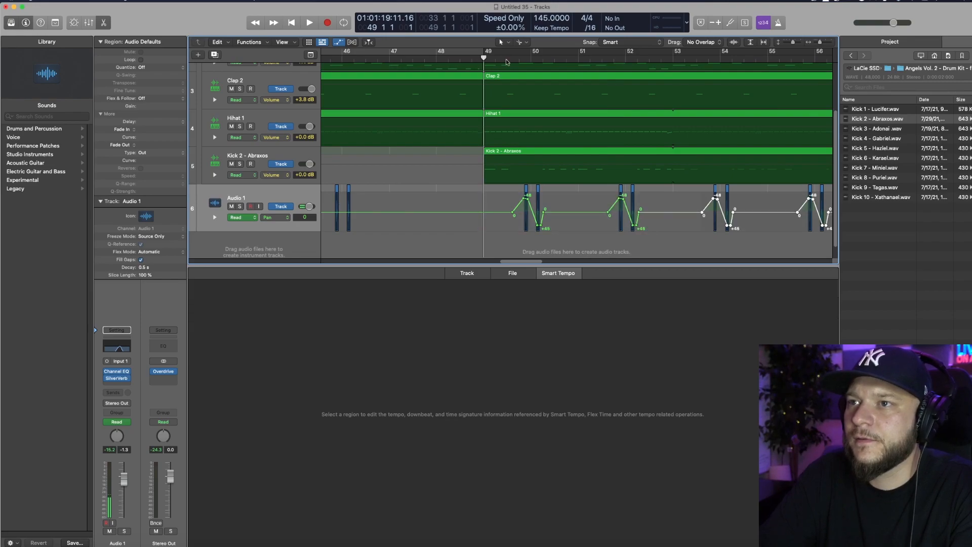
Audition the panning and copy the four pan automation shapes onto the Audio 1 slice pairs from bar 57 onward
key("space")
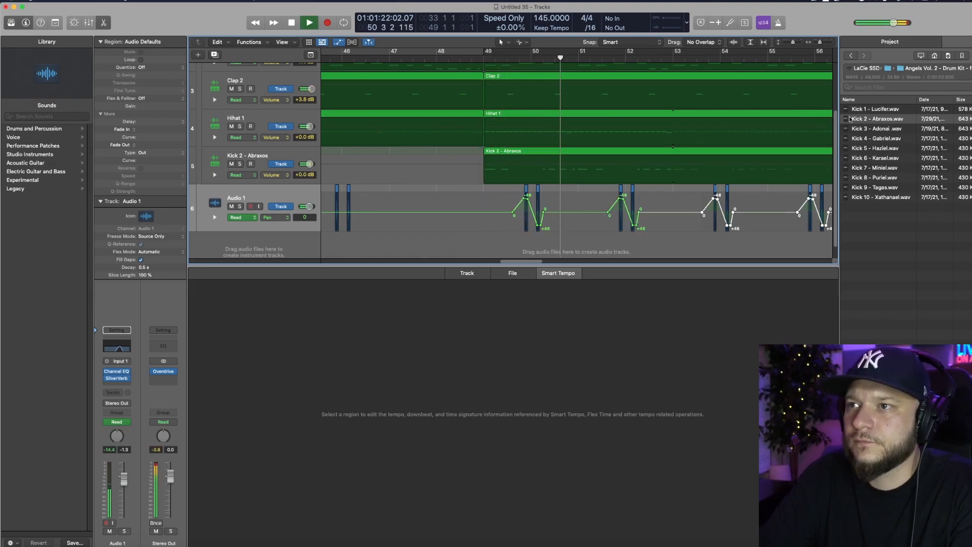
left_click_drag(820, 43, 817, 44)
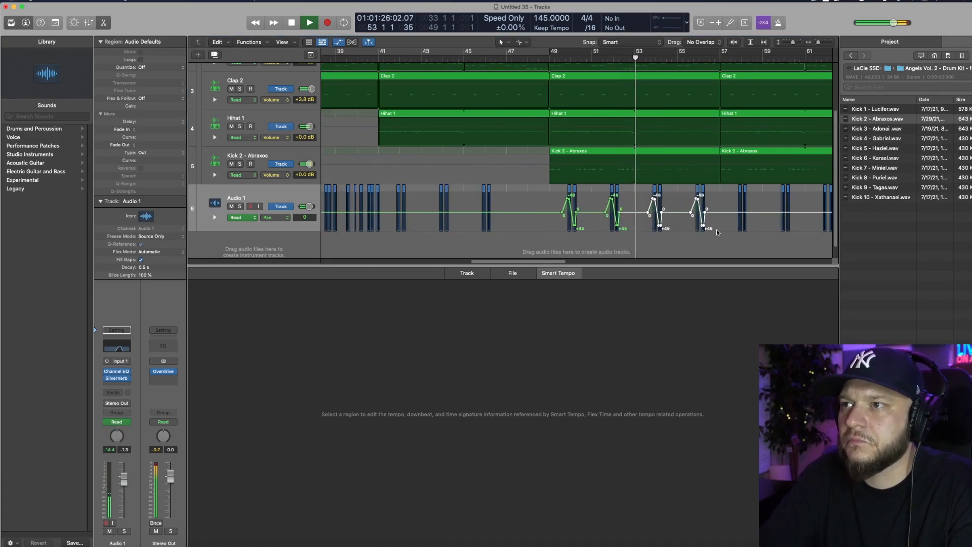
left_click_drag(717, 232, 569, 199)
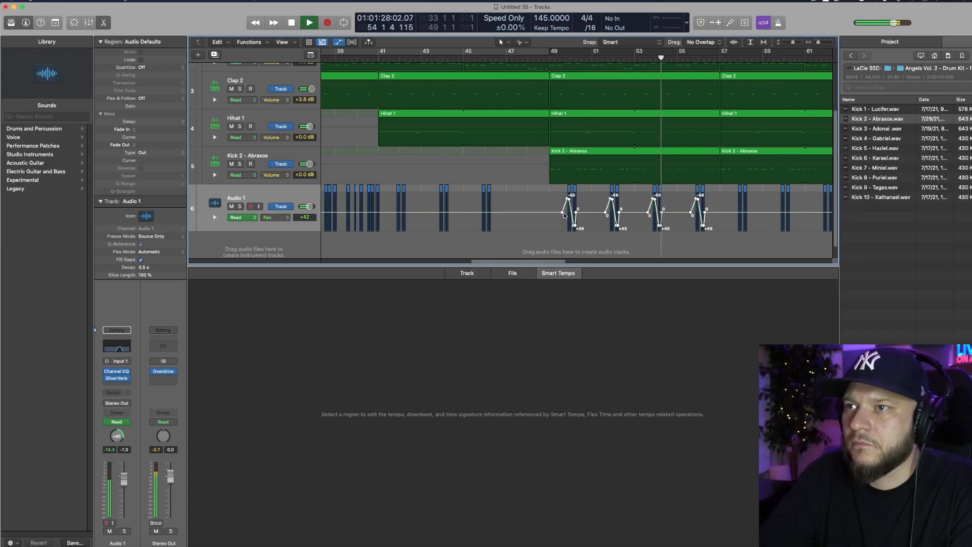
left_click_drag(562, 214, 734, 209)
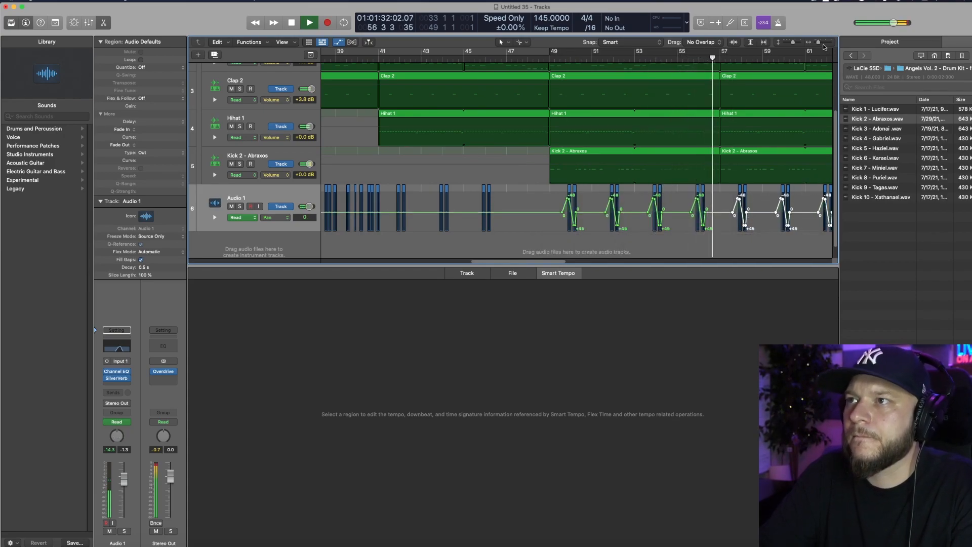
left_click_drag(819, 43, 816, 43)
left_click(773, 213)
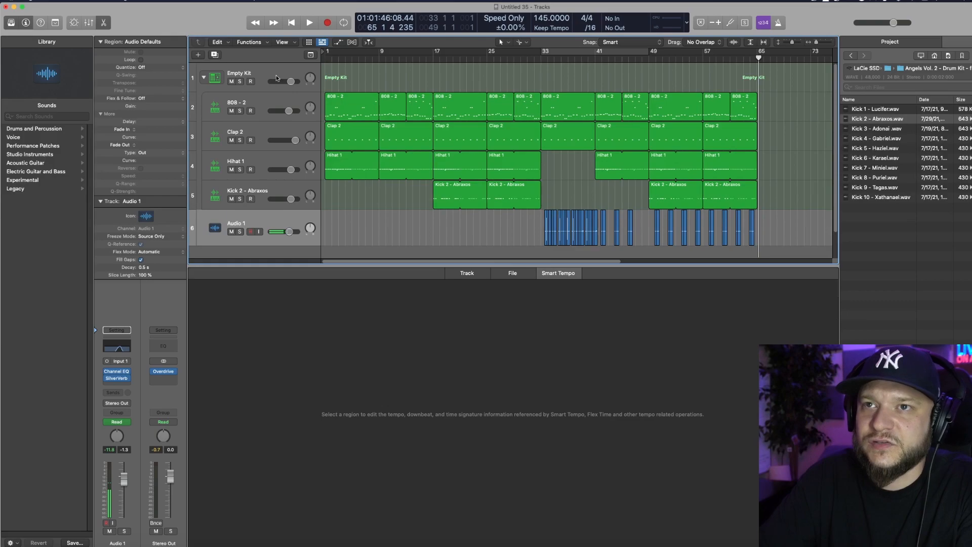
Collapse the Empty Kit track stack and add a software instrument track directly below it
left_click(204, 77)
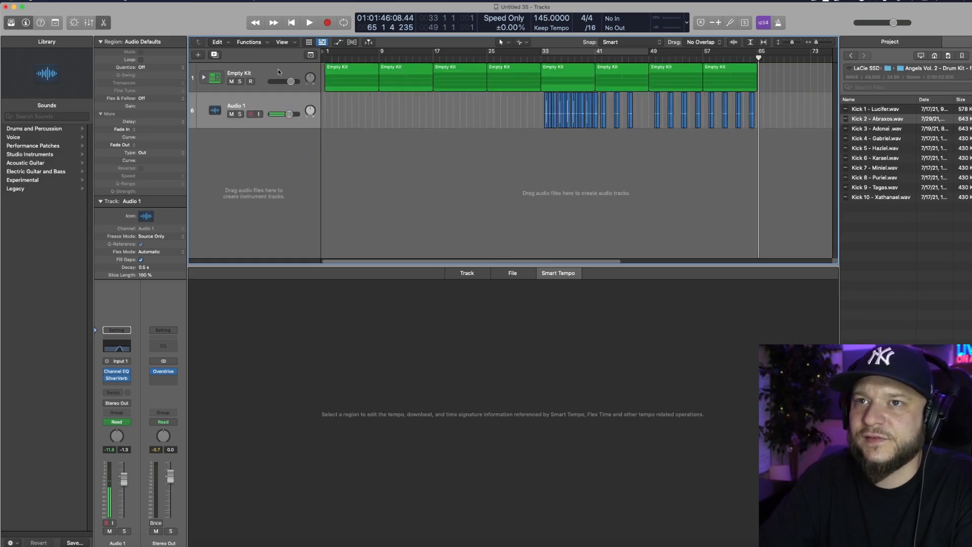
left_click(260, 73)
left_click(198, 54)
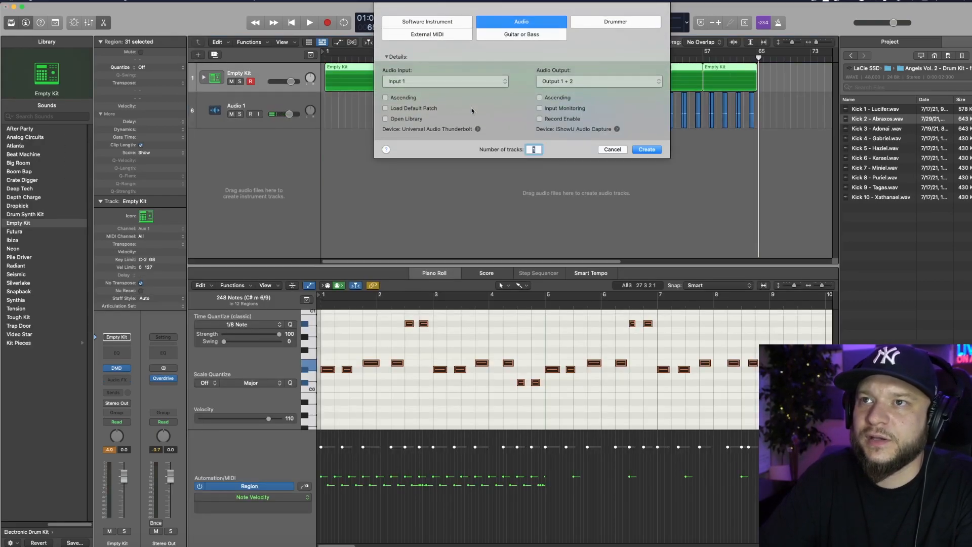
left_click(450, 22)
left_click(646, 122)
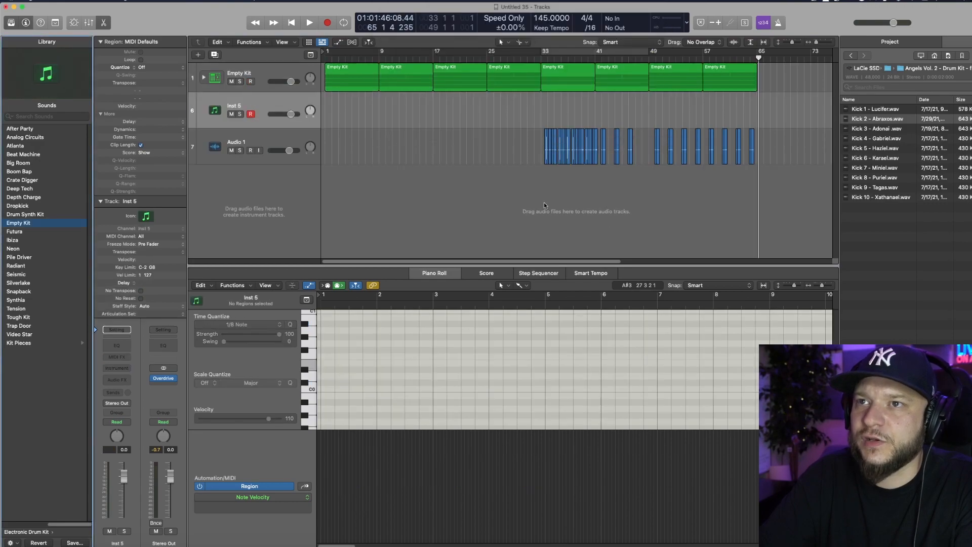
Load the mono Vintage Mellotron as the instrument on the new track
left_click(117, 368)
mouse_move(140, 495)
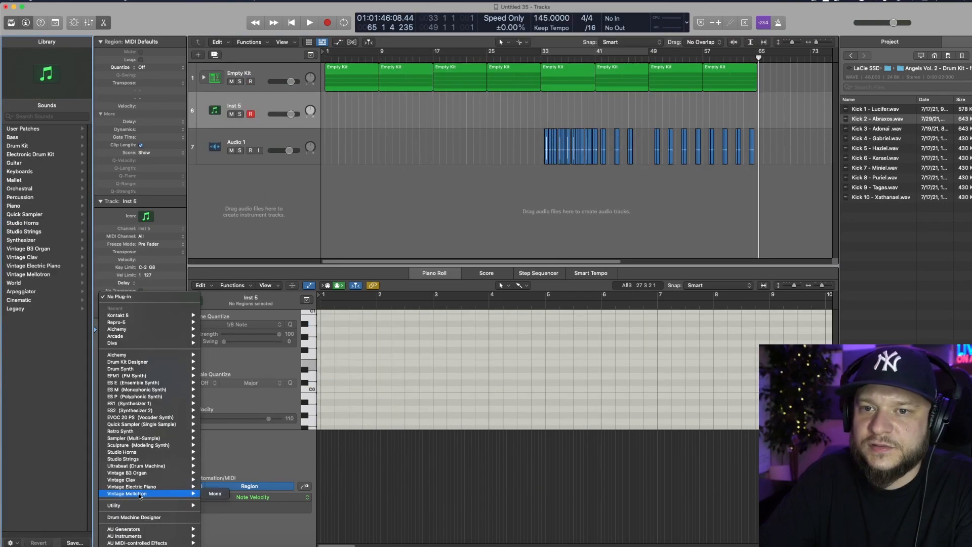
left_click(214, 494)
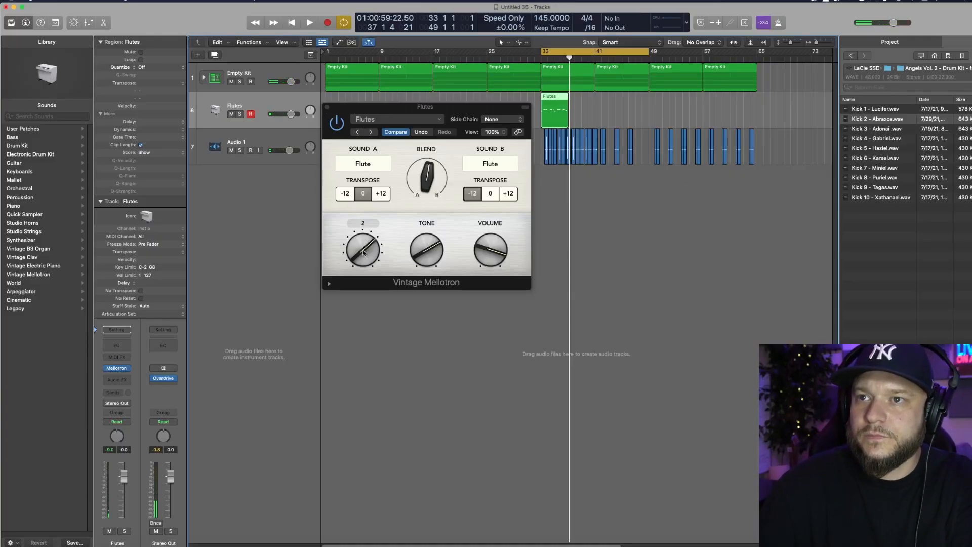
Set the Mellotron knob beside Tone to 4, play the flute part and close the instrument
left_click_drag(363, 252, 358, 251)
key("space")
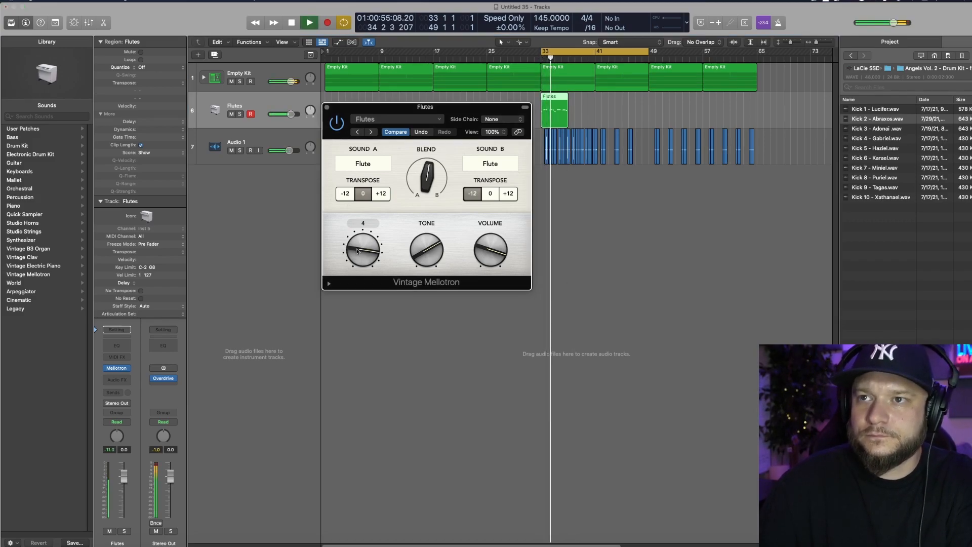
left_click(327, 108)
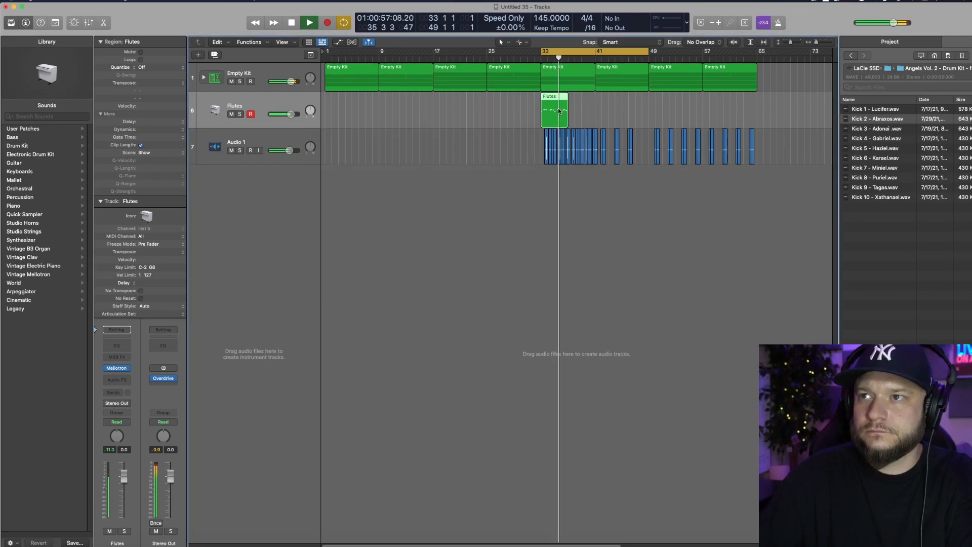
Copy the Flutes region through bar 49, transpose the two copies in bars 41–49 down an octave, and play them
left_click_drag(558, 108, 610, 116)
left_click(564, 114, "shift")
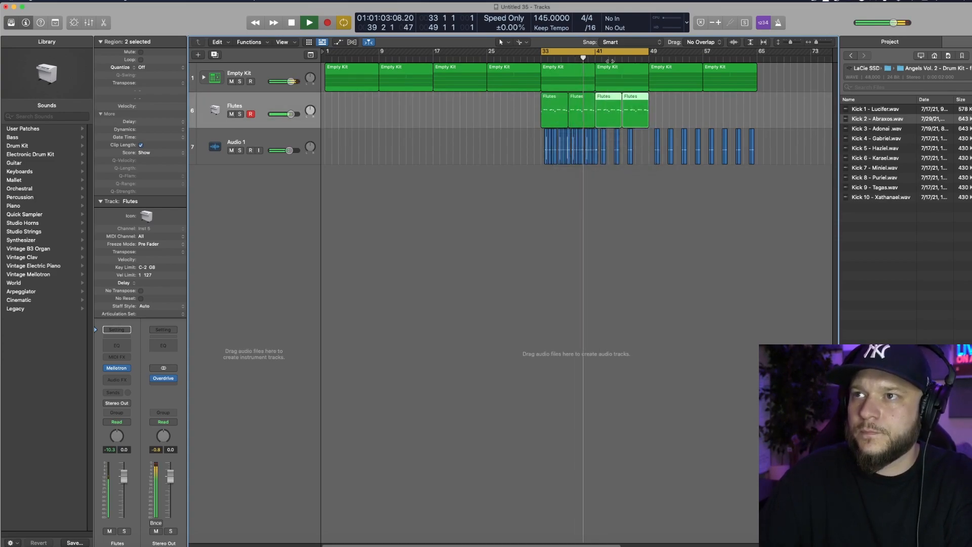
left_click_drag(600, 53, 649, 53)
key("space")
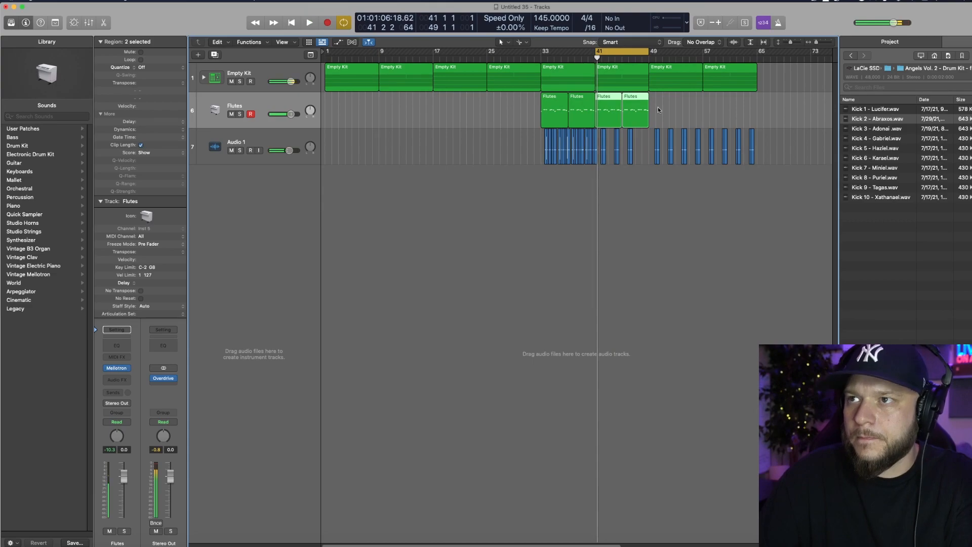
double_click(606, 116)
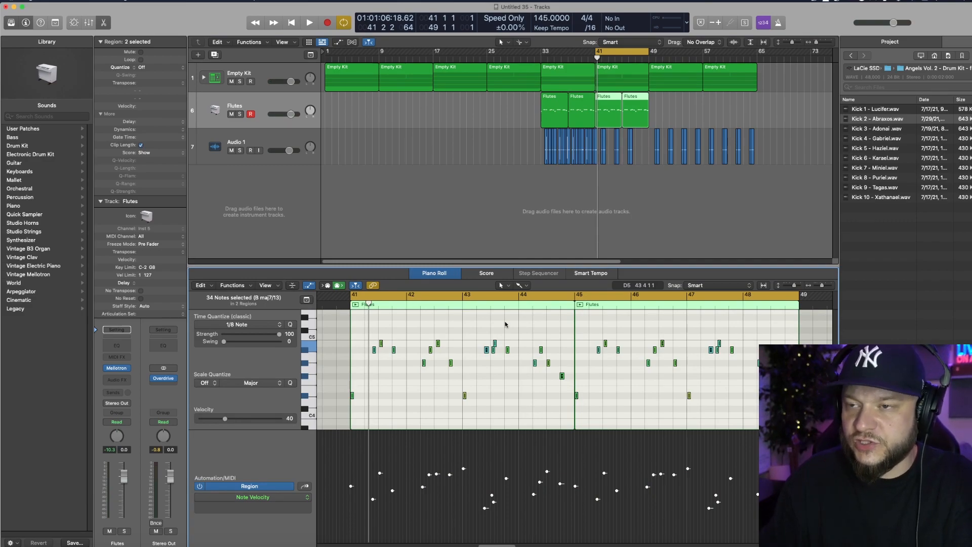
key("alt+shift+Down")
key("space")
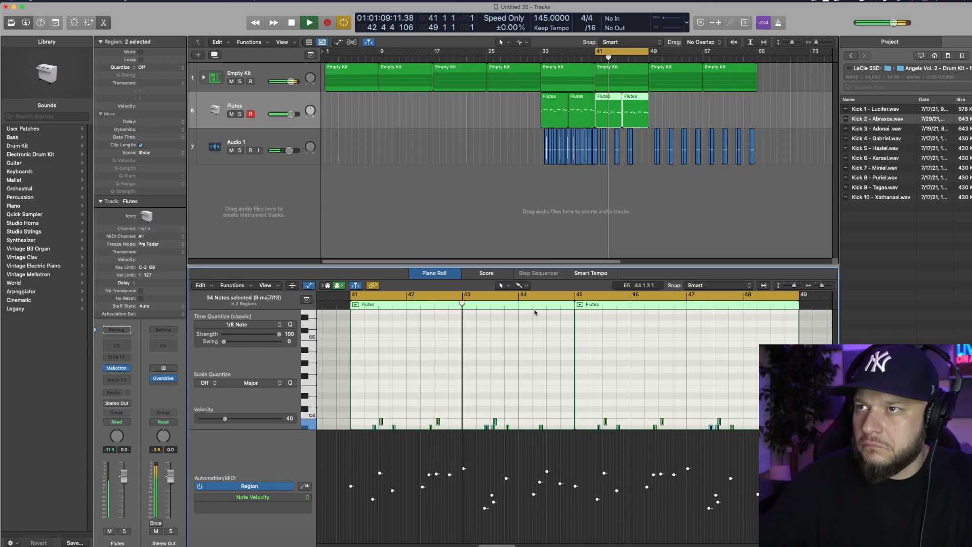
left_click(654, 221)
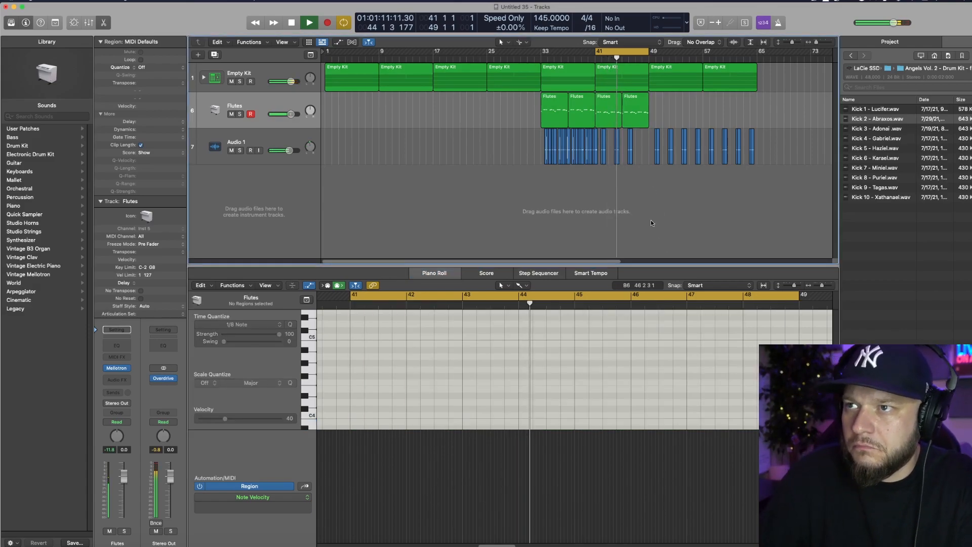
Audition the flutes from bar 33, move the cycle to bars 49–65, and lower the Flutes volume to -4.4 dB
left_click_drag(597, 53, 543, 61)
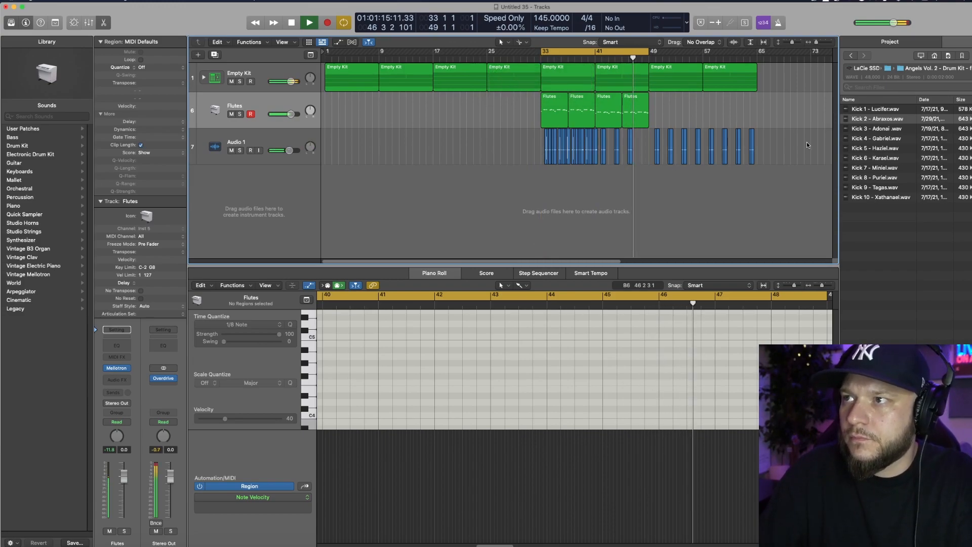
left_click_drag(645, 53, 754, 54)
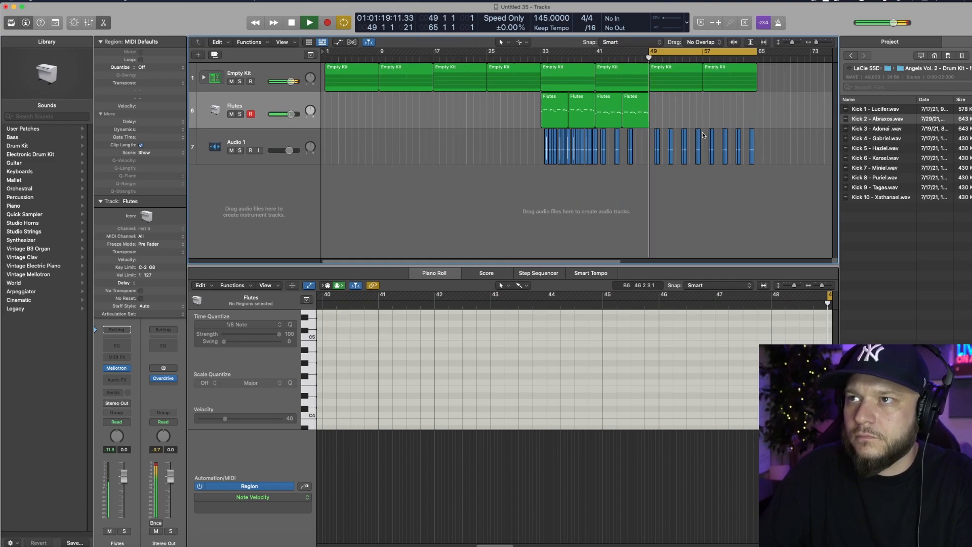
left_click_drag(290, 114, 285, 114)
key("space")
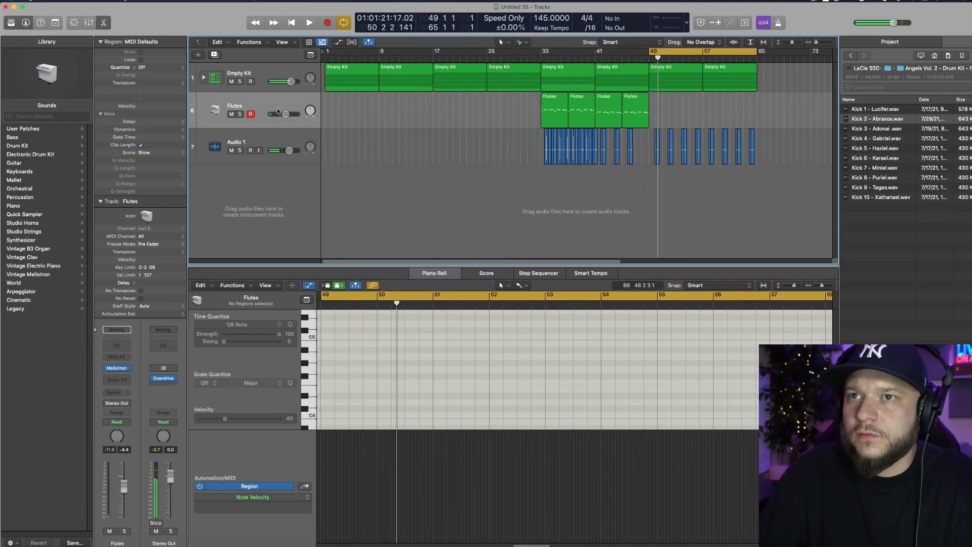
Insert a SilverVerb reverb effect on the Flutes track
left_click(118, 379)
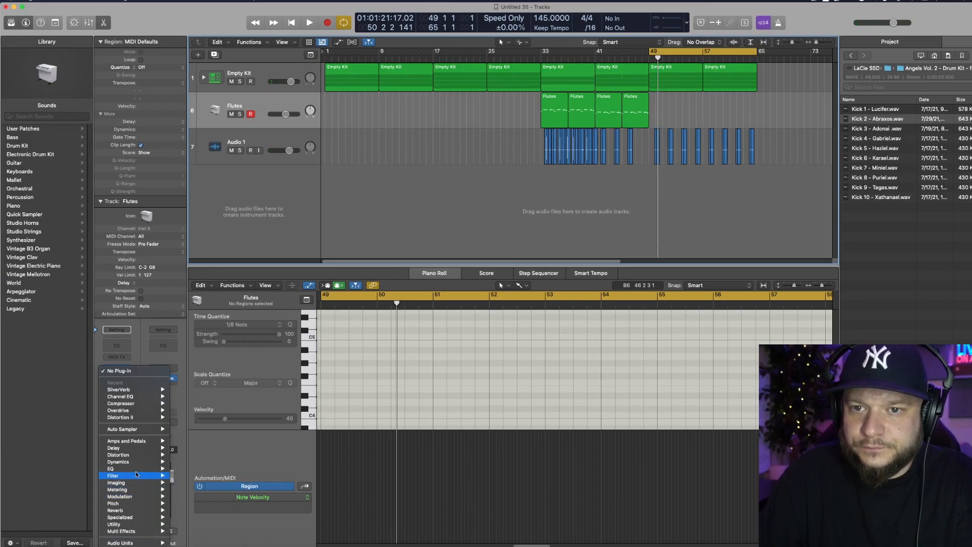
mouse_move(147, 511)
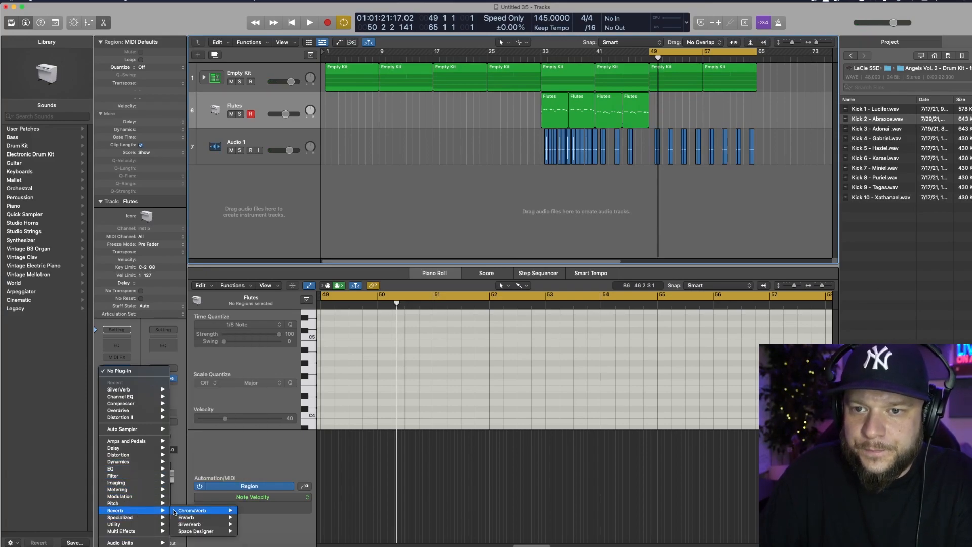
mouse_move(183, 524)
left_click(248, 532)
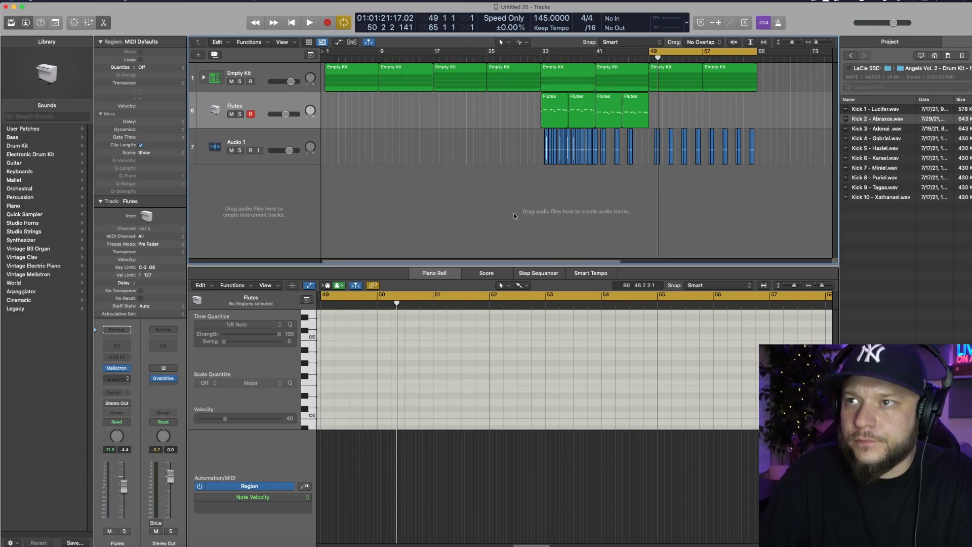
Cycle bars 33–49 and set the Flutes SilverVerb to 54% dry, 19% wet and size 66
key("space")
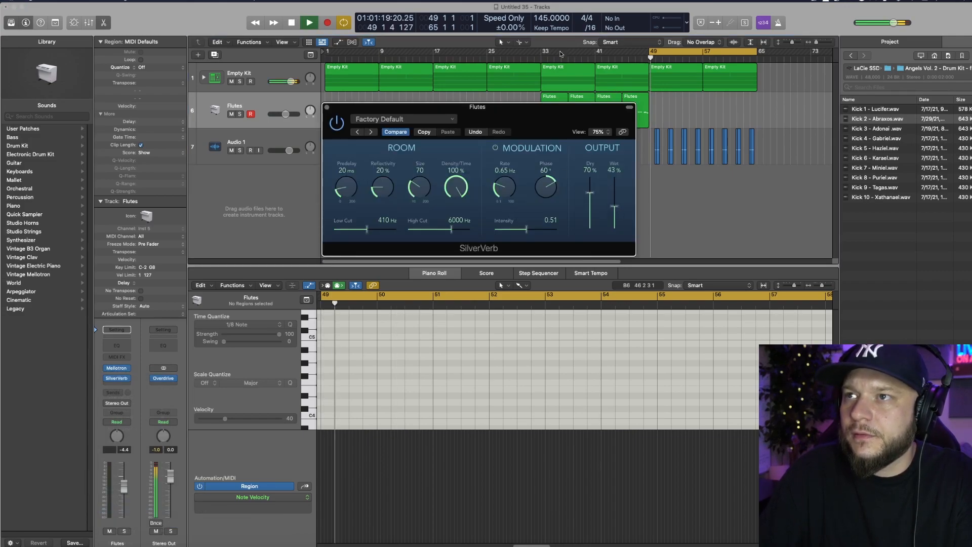
left_click(602, 43)
left_click_drag(669, 50, 559, 52)
key("space")
left_click_drag(535, 119, 528, 146)
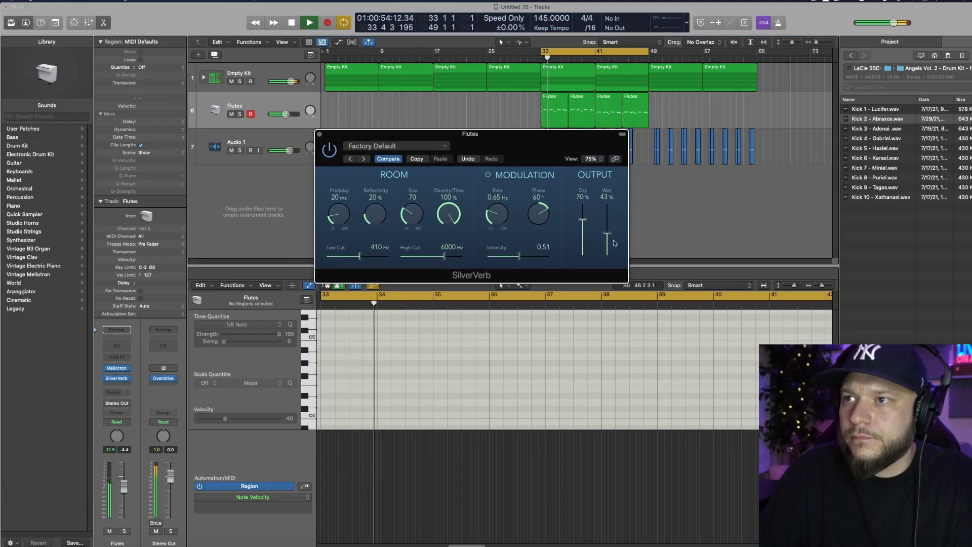
mouse_move(607, 234)
left_mouse_down()
mouse_move(609, 248)
mouse_move(584, 225)
mouse_move(607, 248)
left_mouse_up()
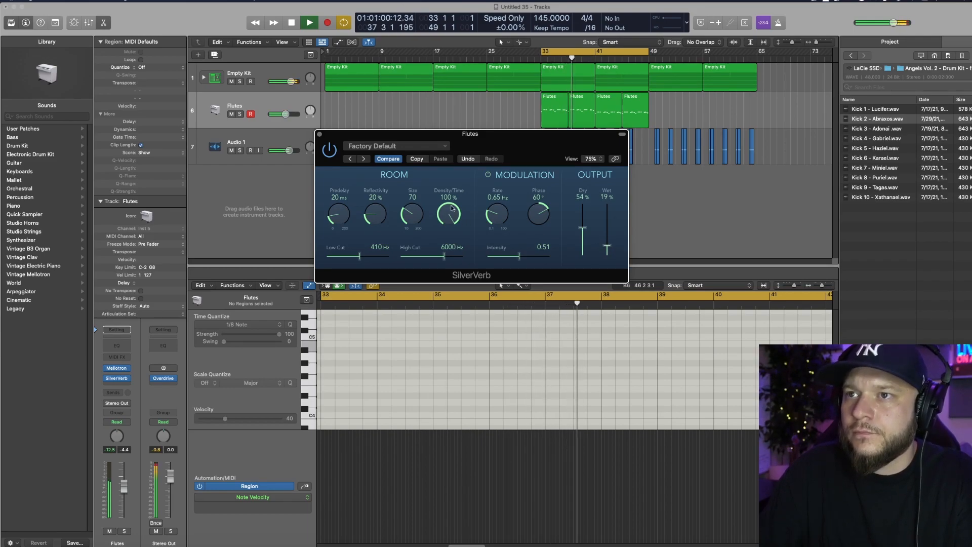
left_click_drag(412, 214, 412, 240)
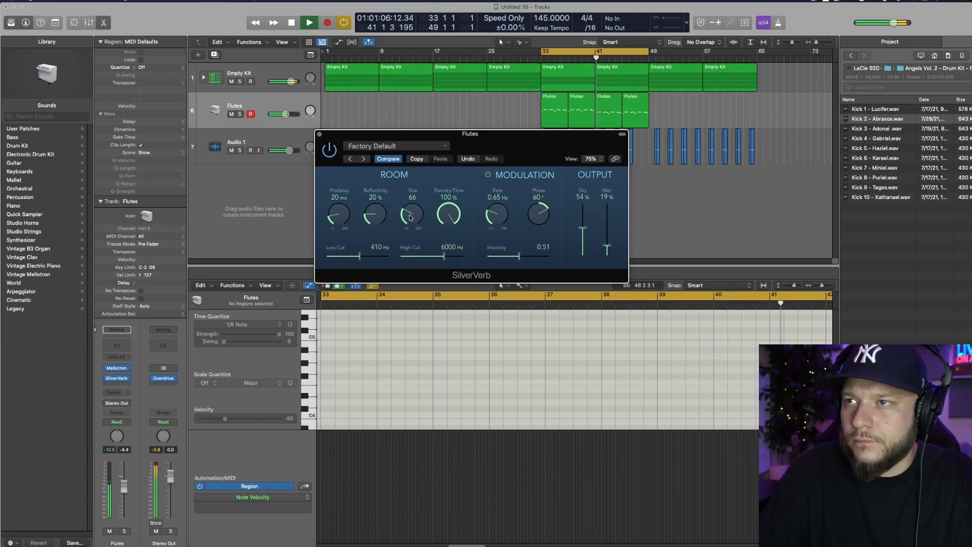
left_click(319, 134)
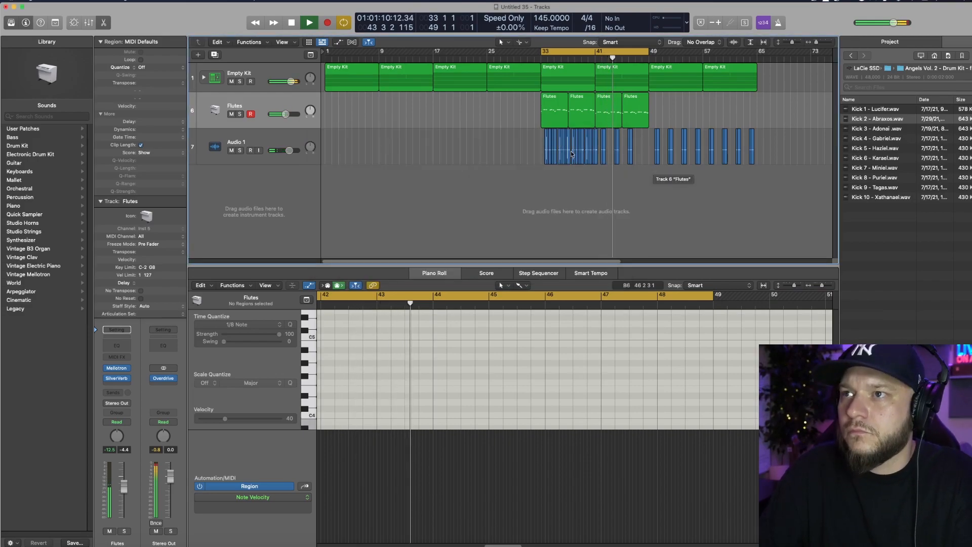
Expand the Empty Kit stack, cycle bars 49–65, and extend the Flutes regions through bar 65
left_click(204, 78)
scroll(529, 142, "down", 2)
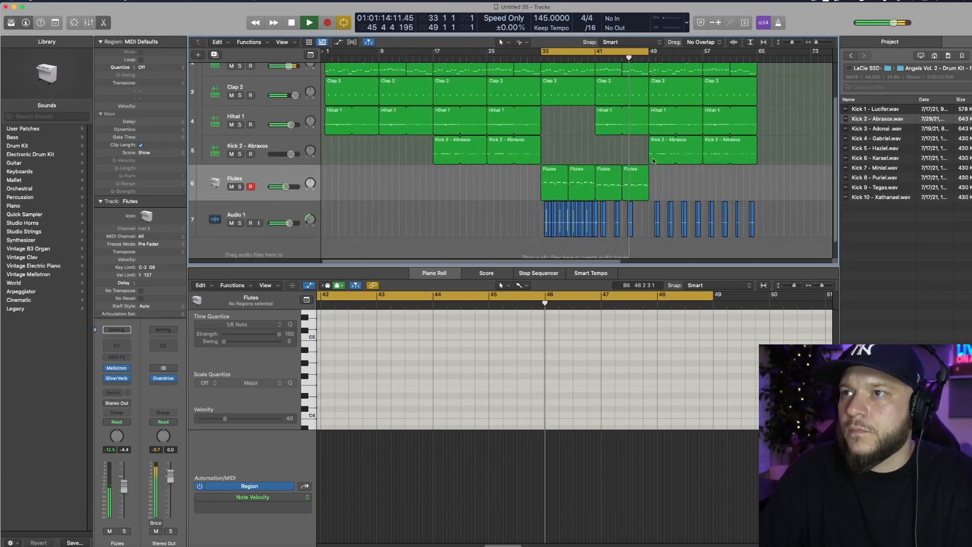
left_click_drag(639, 48, 738, 62)
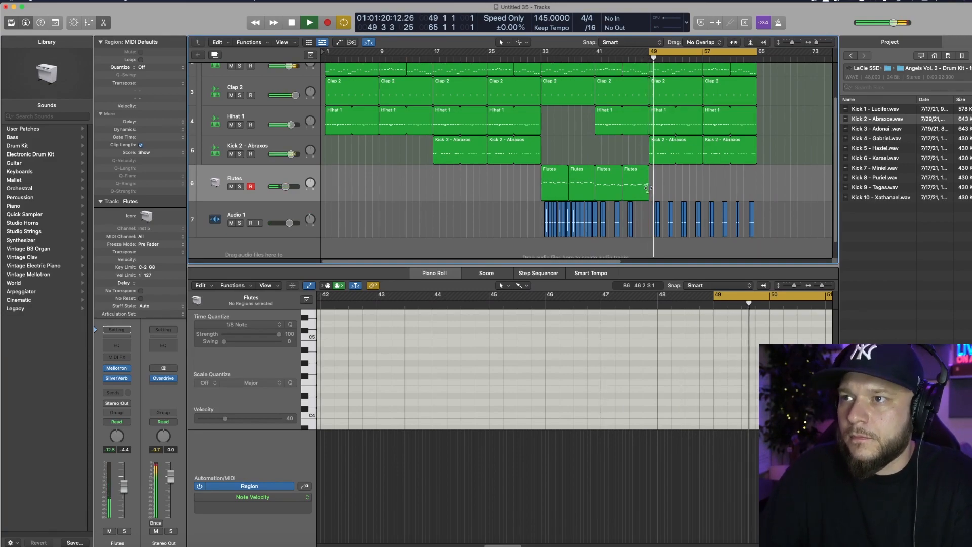
key("space")
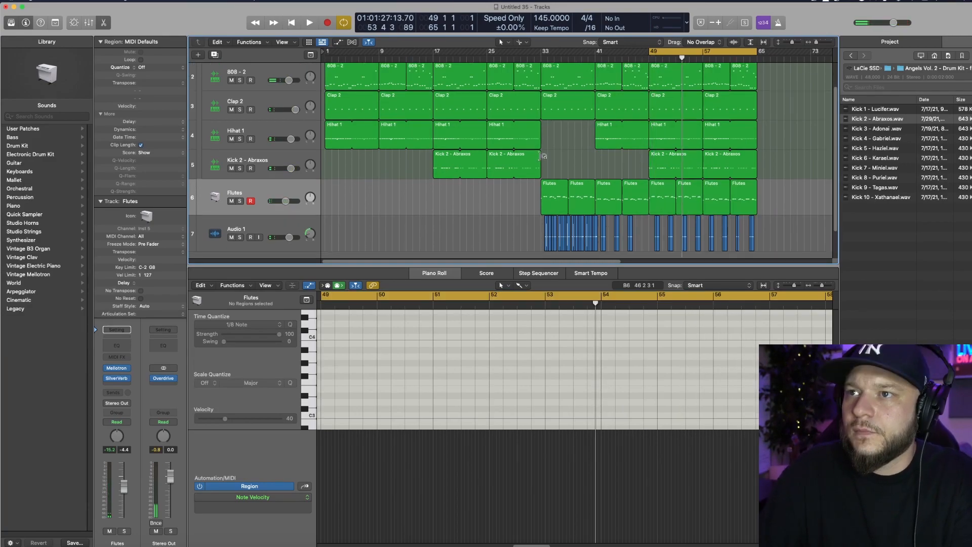
Trim the 808, Clap, Hihat and Kick regions before bar 33 to end at bar 32, and play the break
left_click_drag(540, 156, 532, 84)
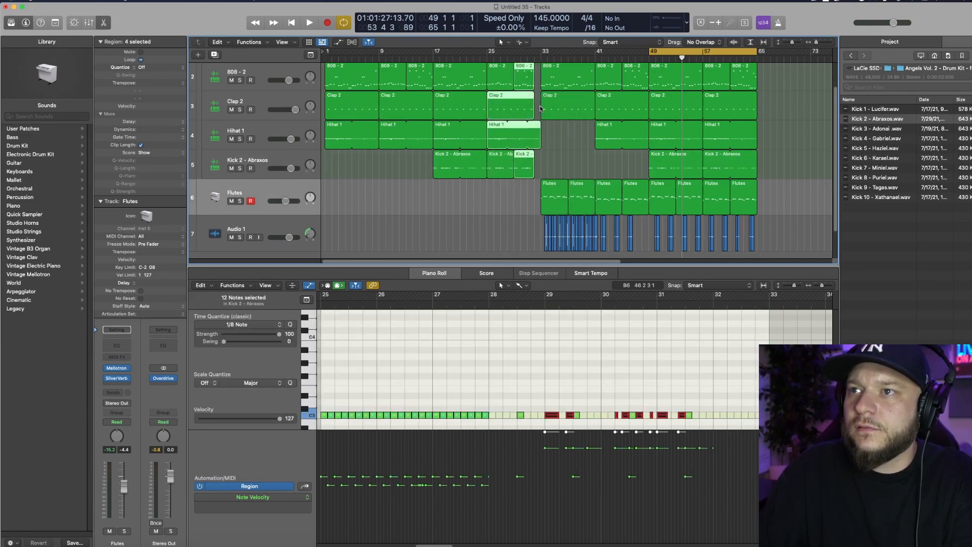
left_click(538, 138)
left_click_drag(503, 140, 530, 144)
left_click_drag(528, 186, 535, 81)
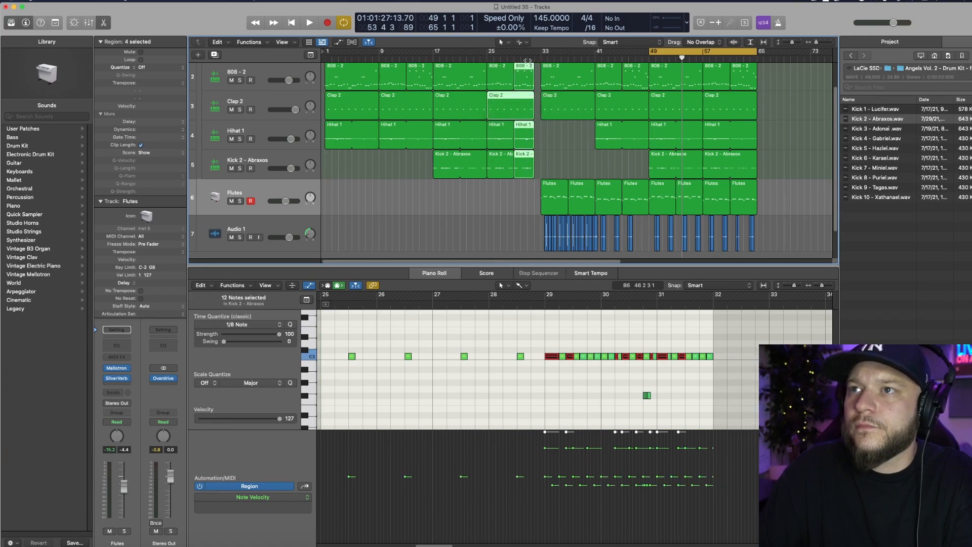
key("space")
key("space")
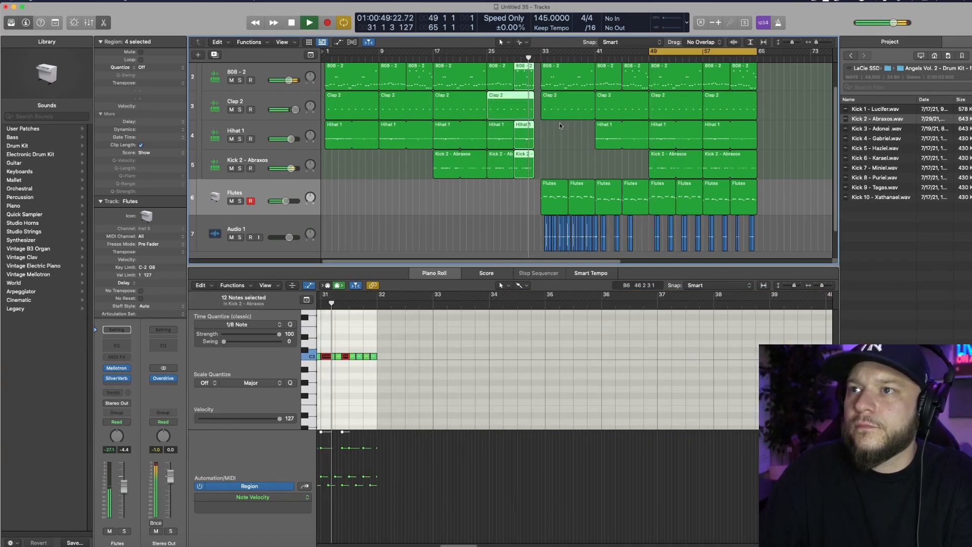
Open the vocal one-shots folder of the Angels Vol. 2 drum kit and audition the samples from Yeah Vox up to Eyy Vox
left_click(950, 71)
double_click(867, 160)
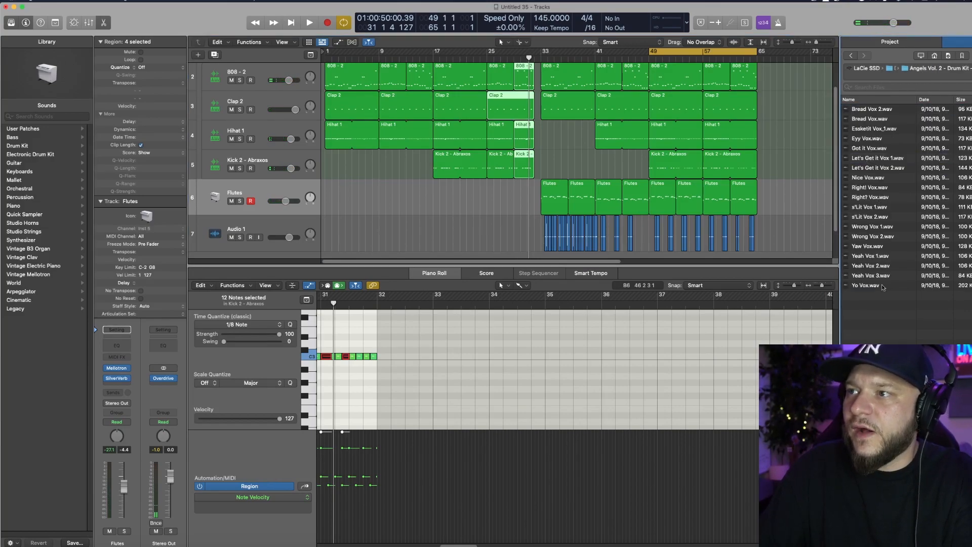
left_click(872, 247)
left_click(872, 257)
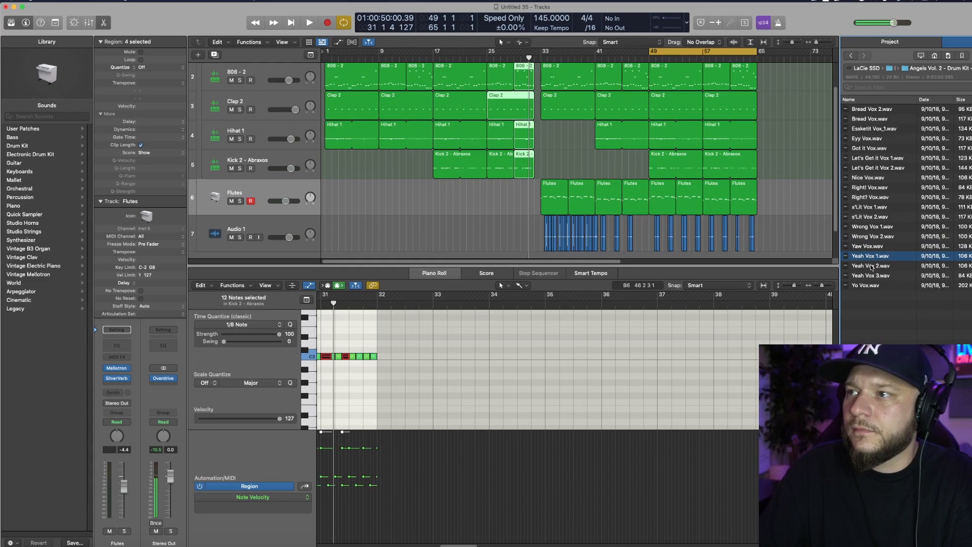
left_click(872, 266)
left_click(875, 236)
left_click(873, 216)
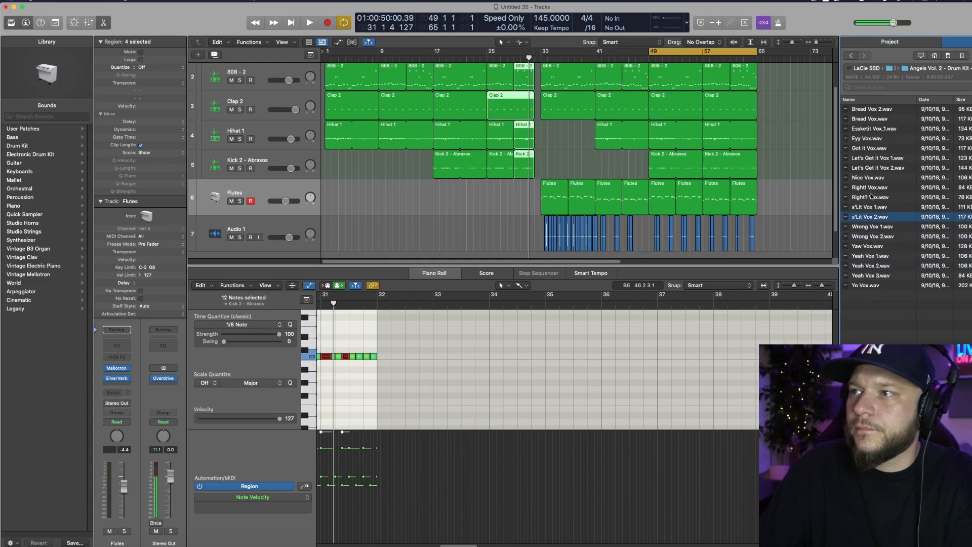
left_click(871, 197)
left_click(871, 179)
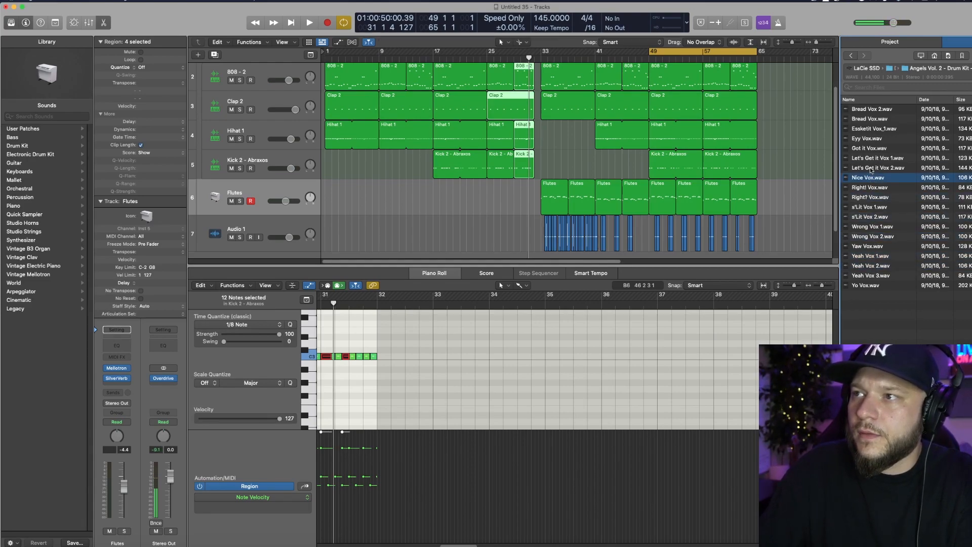
left_click(871, 169)
left_click(873, 148)
left_click(883, 140)
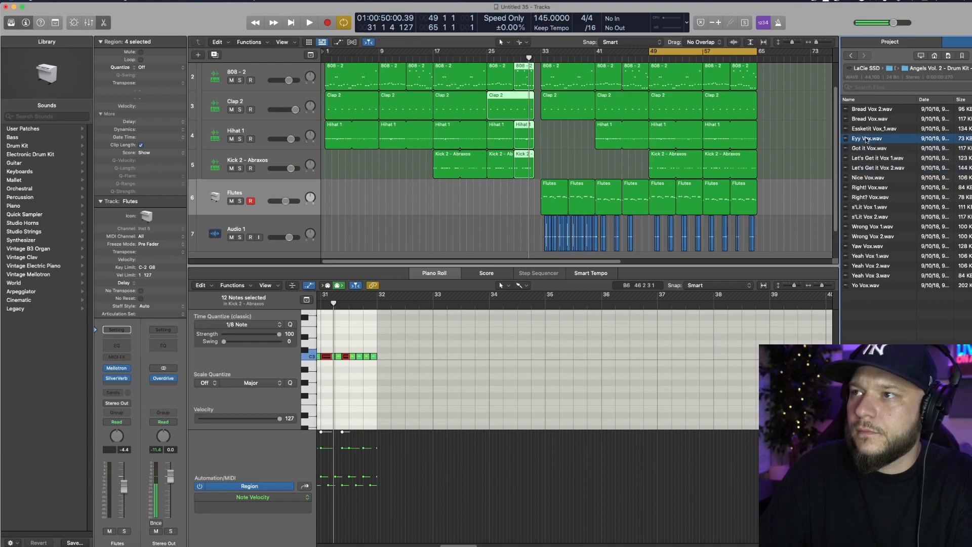
Place Eyy Vox.wav on a new audio track just before bar 33, and cycle bars 29–33
left_click_drag(867, 140, 537, 242)
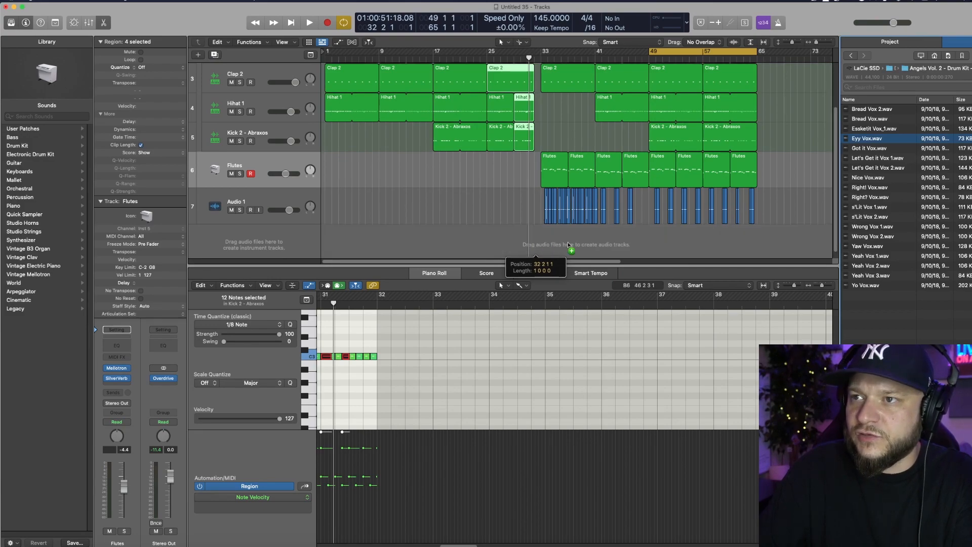
left_click(535, 59)
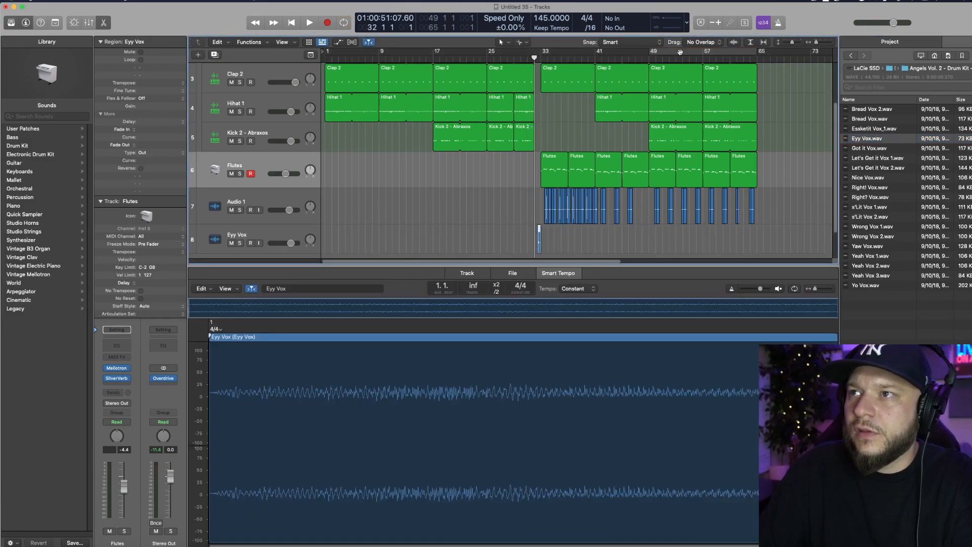
left_click_drag(516, 56, 542, 59)
Extend the 808, Clap, Hihat and Kick regions before bar 33 by two beats, and play the Eyy Vox transition
left_click_drag(816, 43, 819, 43)
scroll(527, 202, "up", 3)
left_click_drag(521, 212, 539, 94)
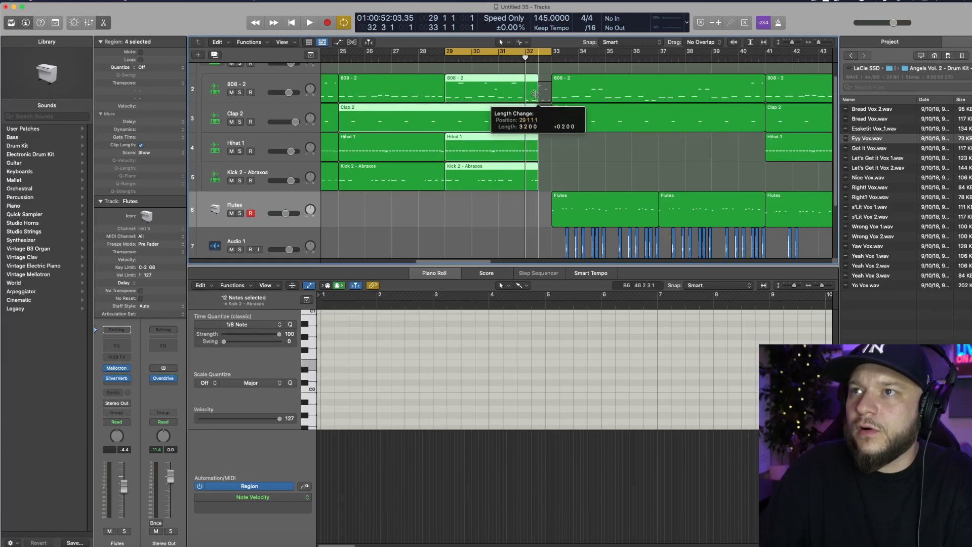
scroll(542, 207, "down", 5)
left_click(541, 208)
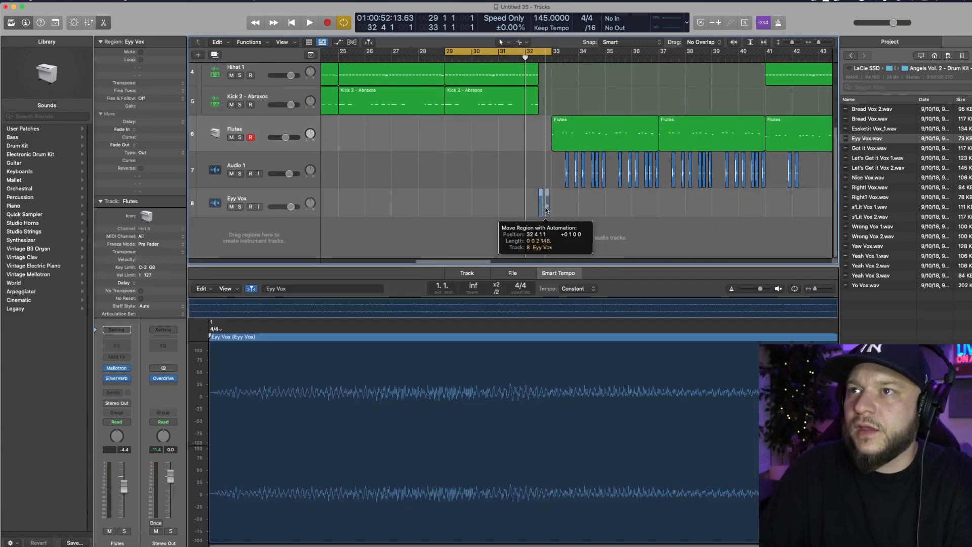
left_click(538, 49)
key("space")
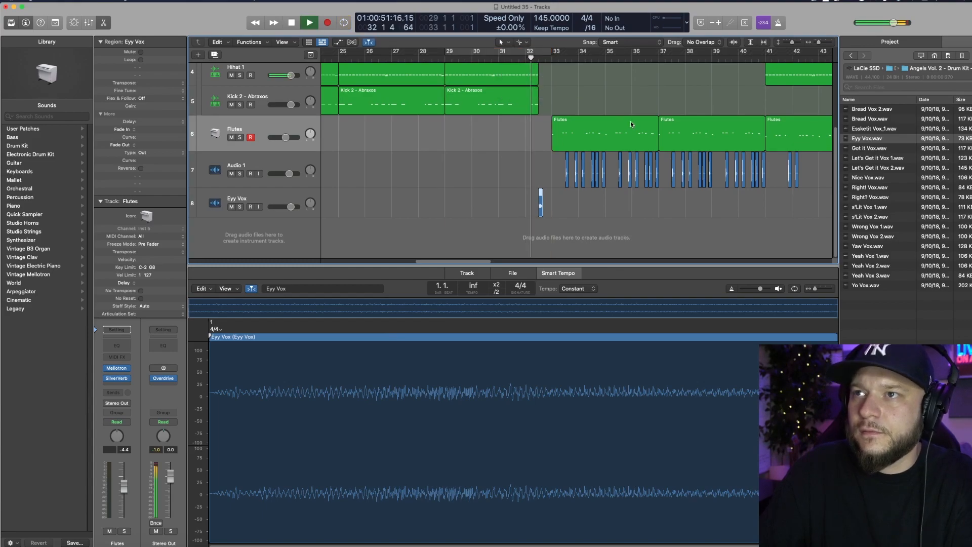
scroll(608, 173, "up", 2)
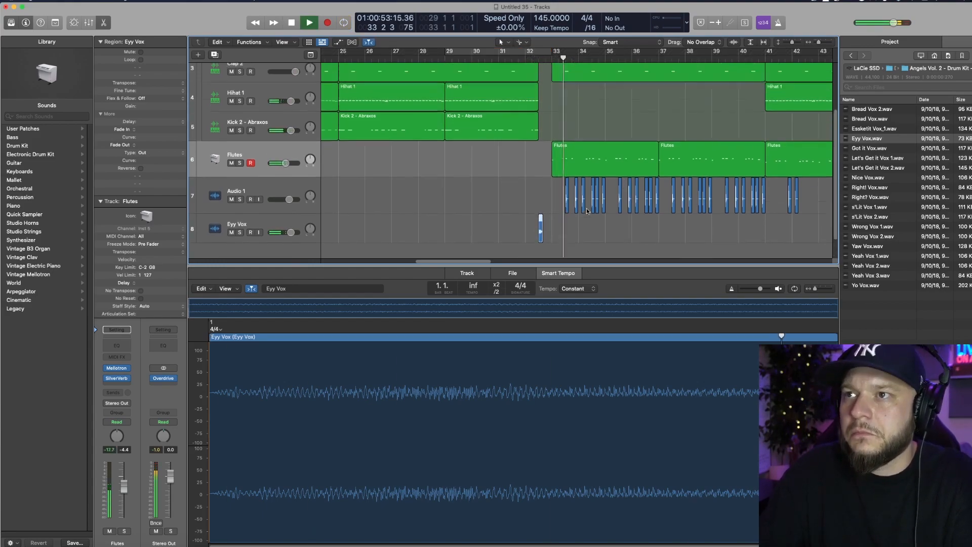
Insert a Tape Delay effect on the Eyy Vox track
left_click(346, 242)
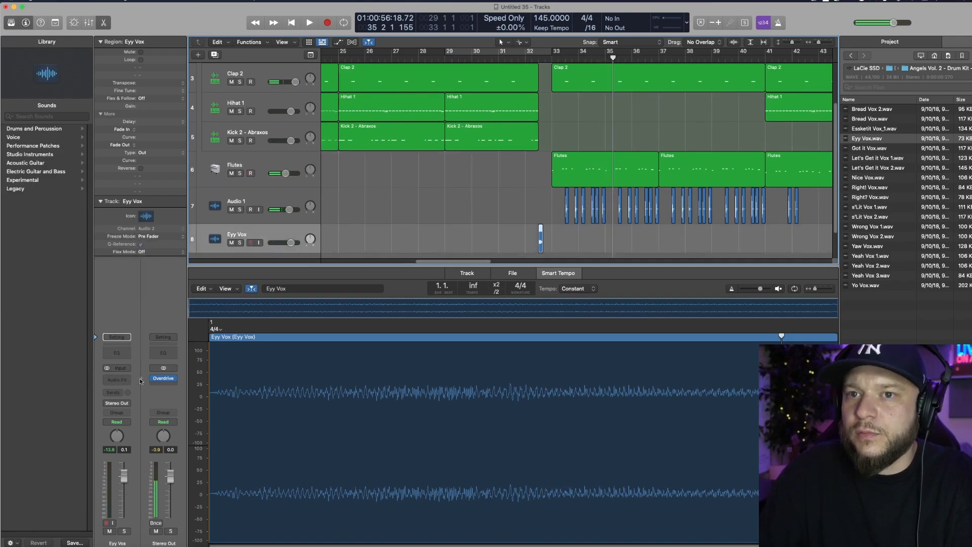
left_click(119, 380)
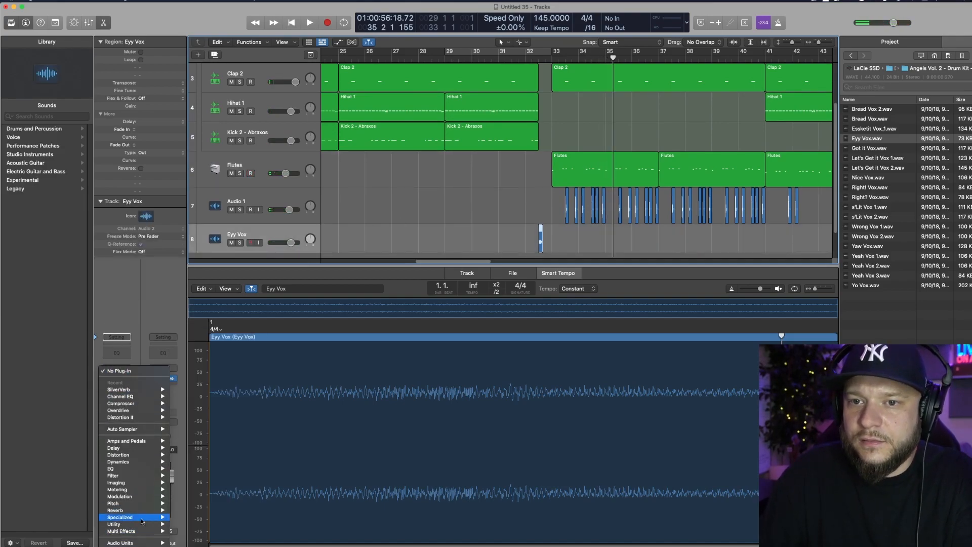
mouse_move(143, 487)
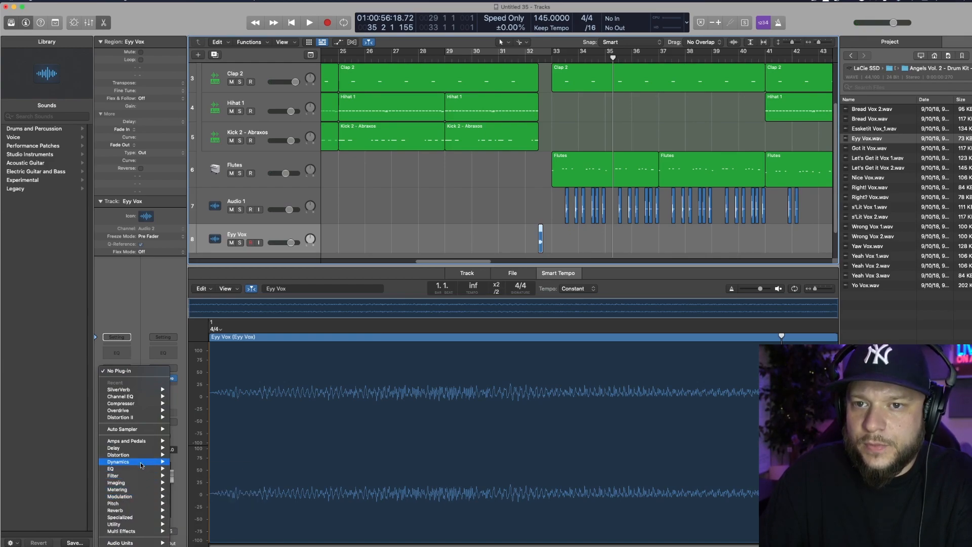
mouse_move(141, 462)
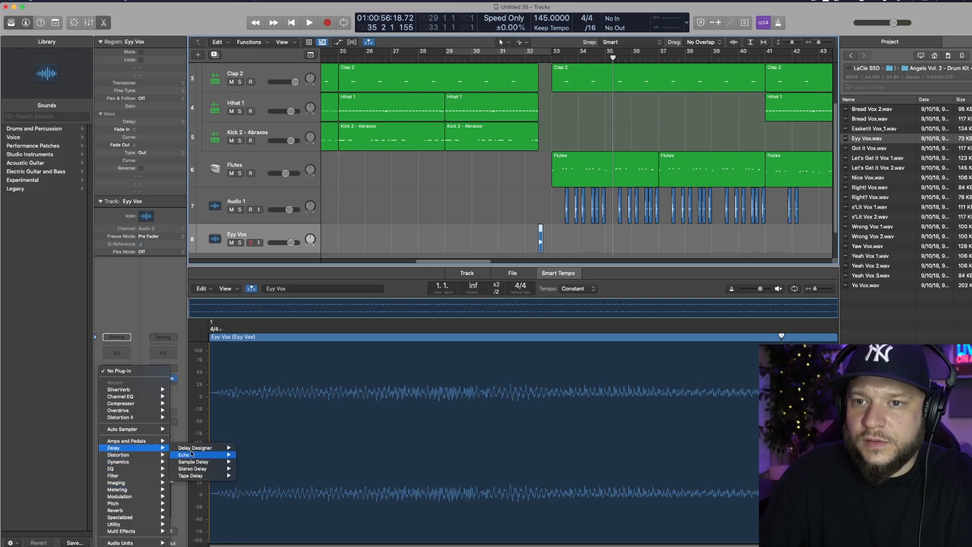
left_click(252, 476)
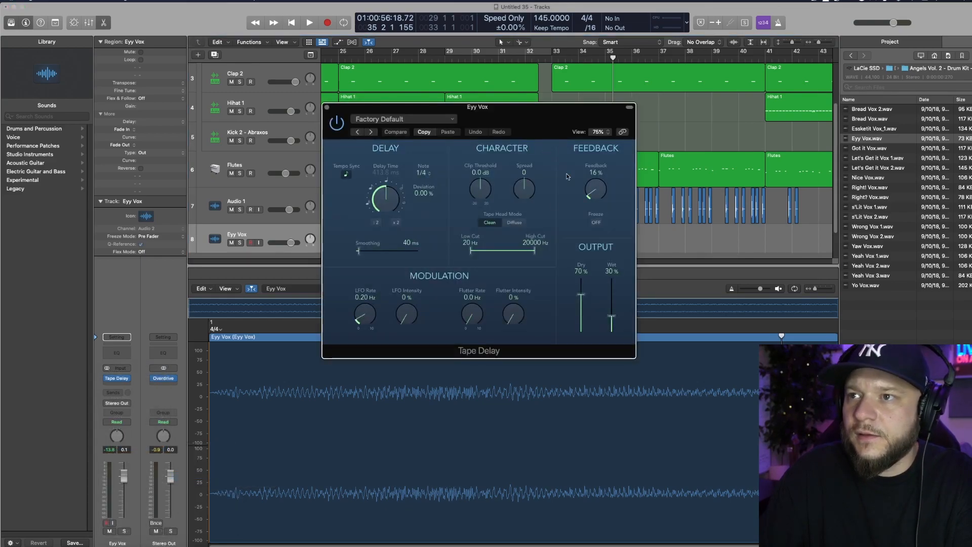
Set the Eyy Vox Tape Delay feedback to 11% and play the transition into bar 33
left_click(571, 101)
left_click_drag(571, 114, 561, 169)
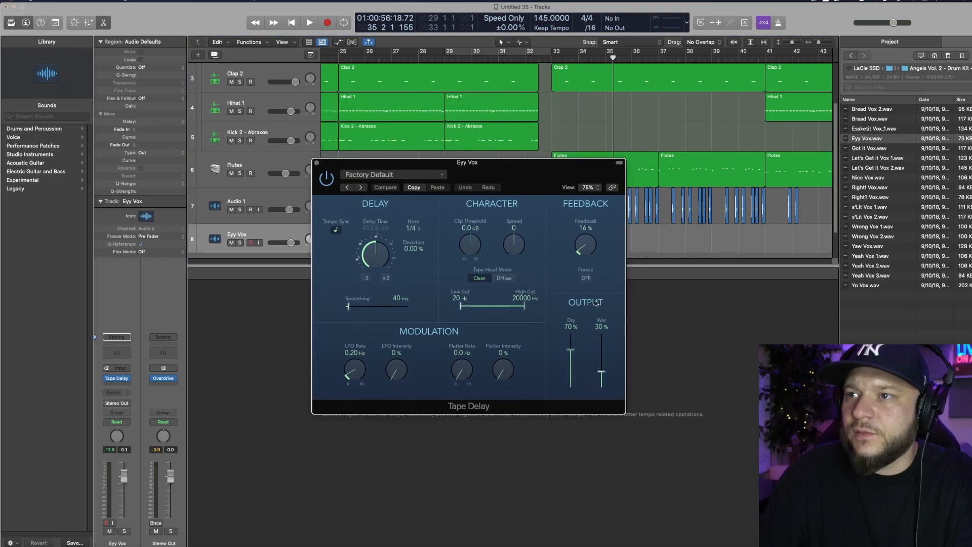
left_click(534, 52)
key("space")
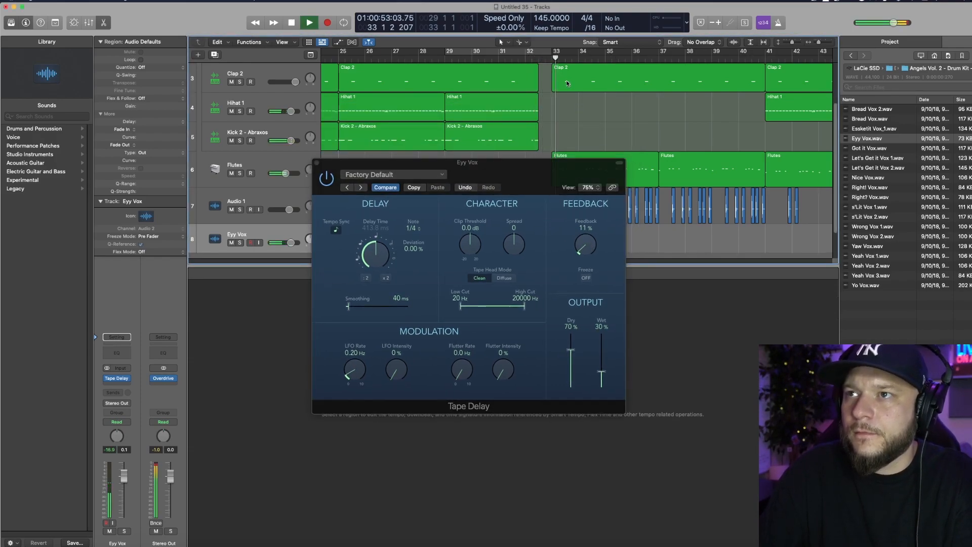
left_click(317, 162)
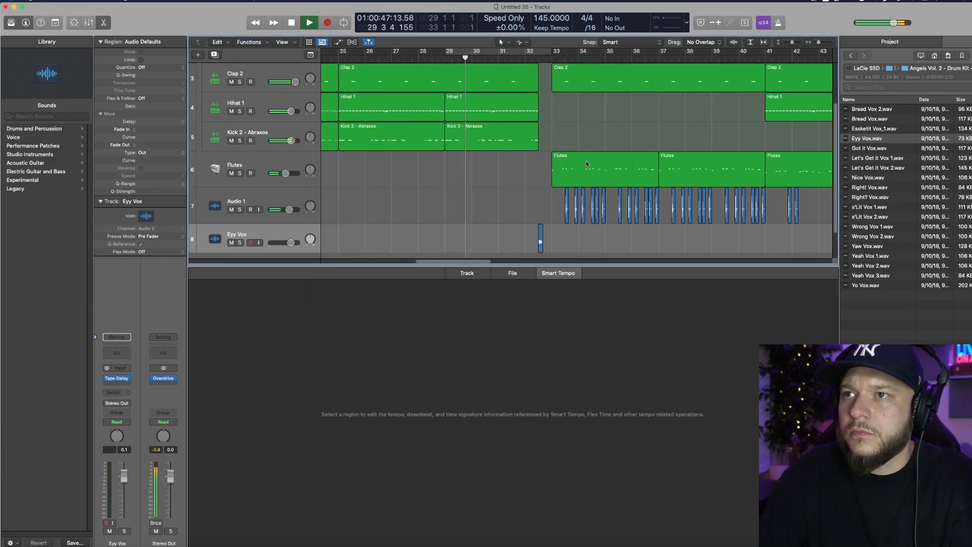
Copy all regions of the 64-bar arrangement to start at bar 65, and play toward the new section
scroll(534, 169, "up", 2)
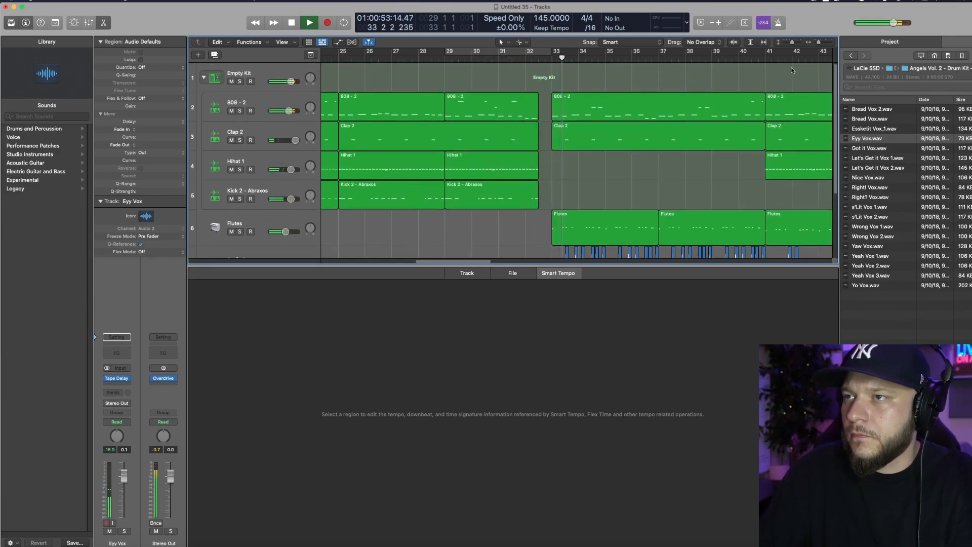
left_click_drag(819, 41, 817, 41)
scroll(639, 216, "down", 3)
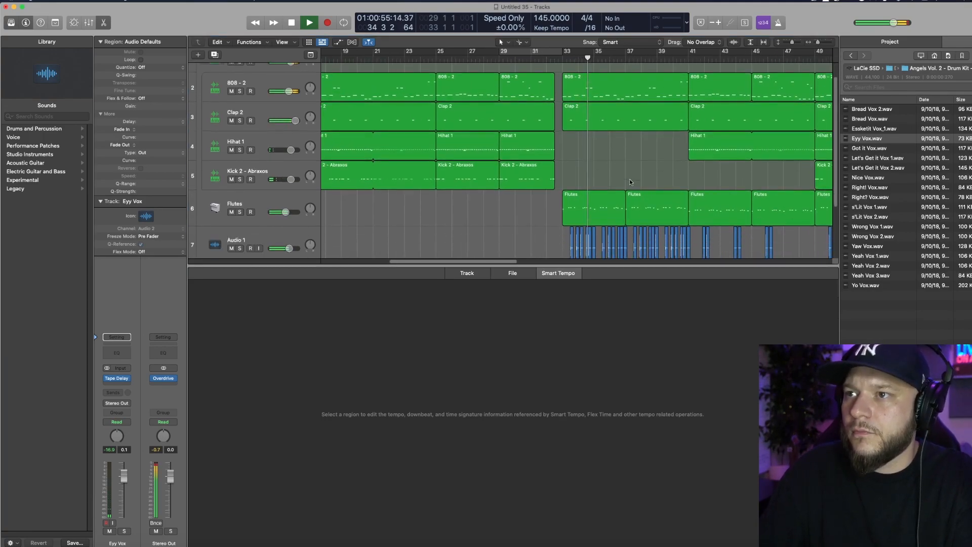
left_click_drag(588, 307, 587, 112)
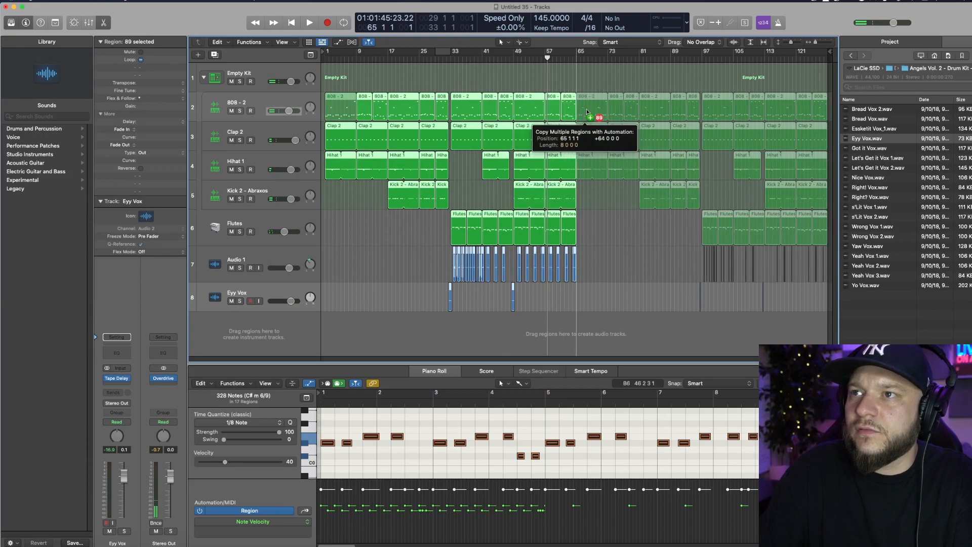
key("space")
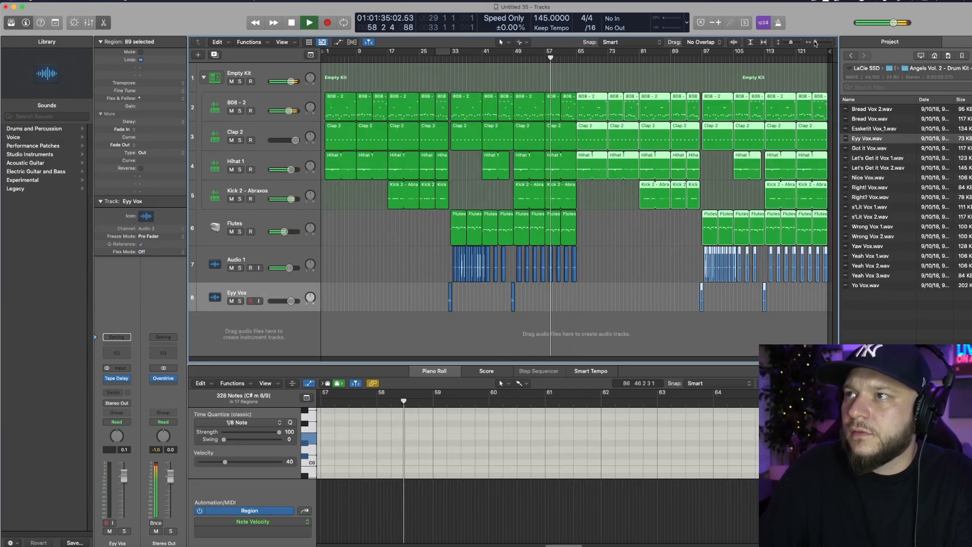
key("space")
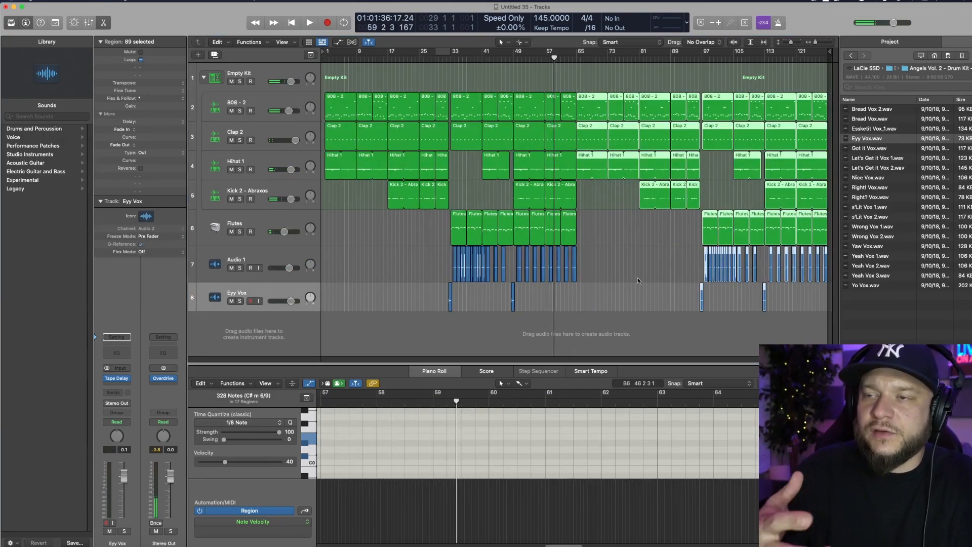
key("space")
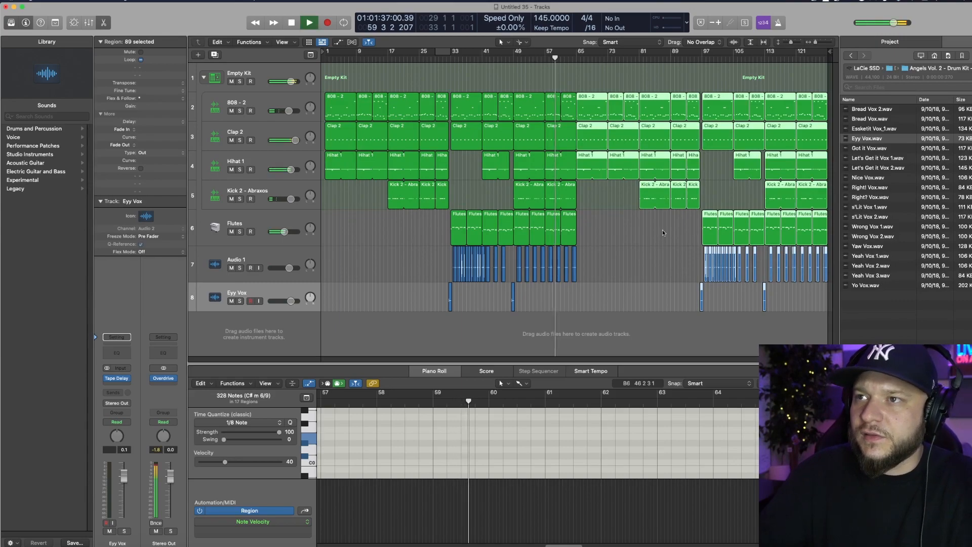
Trim the Flutes, Kick and Hihat regions before bar 65 to end at bar 64, and delete the Hihat region at bar 65
left_click(578, 233)
left_click_drag(574, 234, 577, 146)
left_click(612, 238)
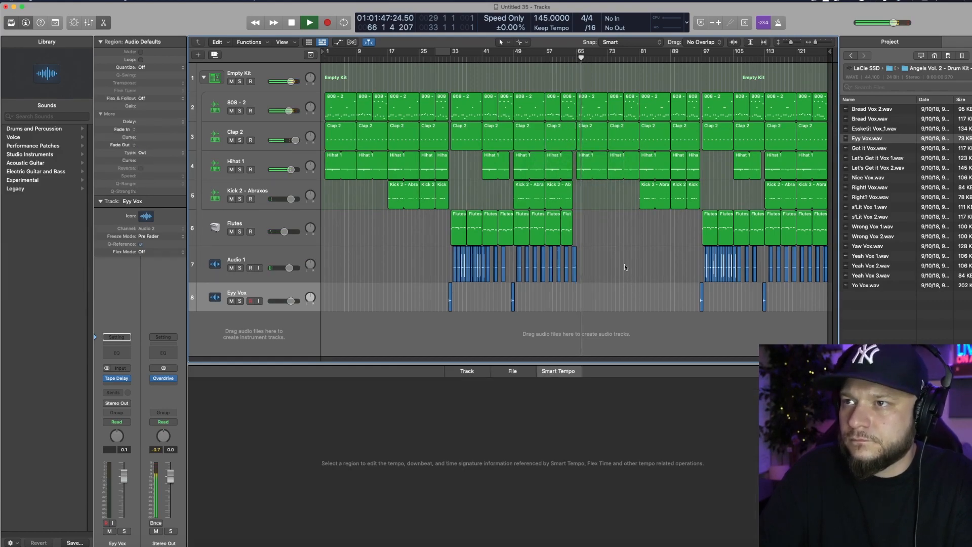
left_click(606, 170)
key("Delete")
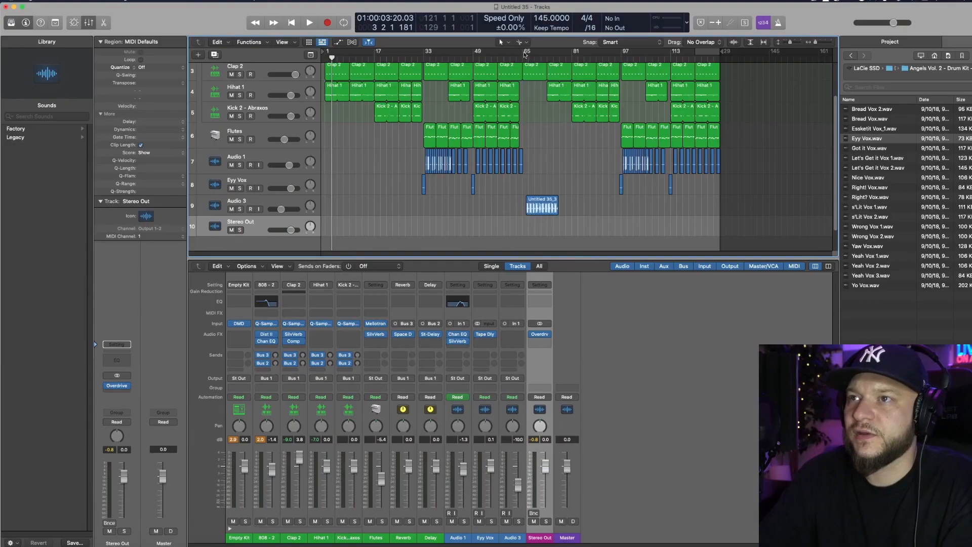
Cycle bars 65–76, reduce the Audio 3 recording to one short slice, and move it between bars 66 and 67
left_click_drag(525, 55, 557, 57)
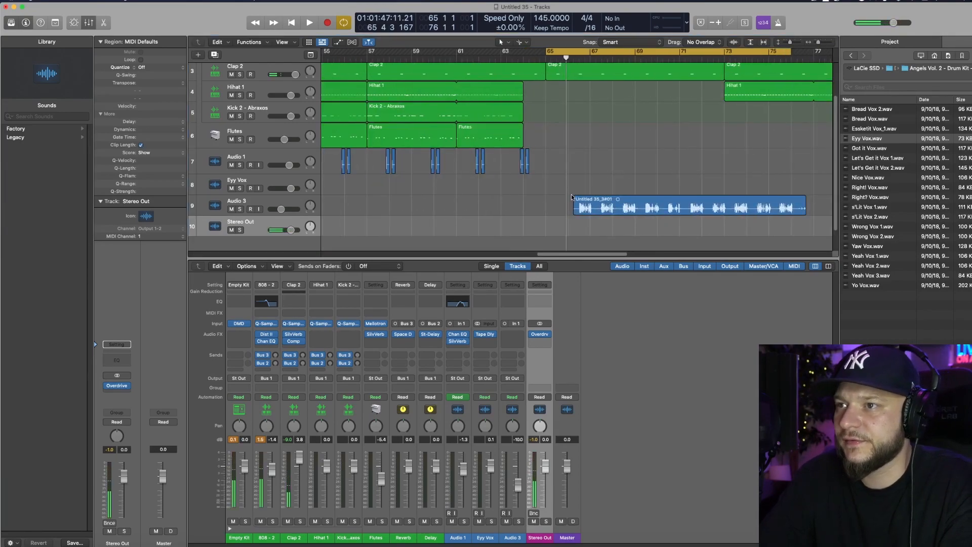
key("space")
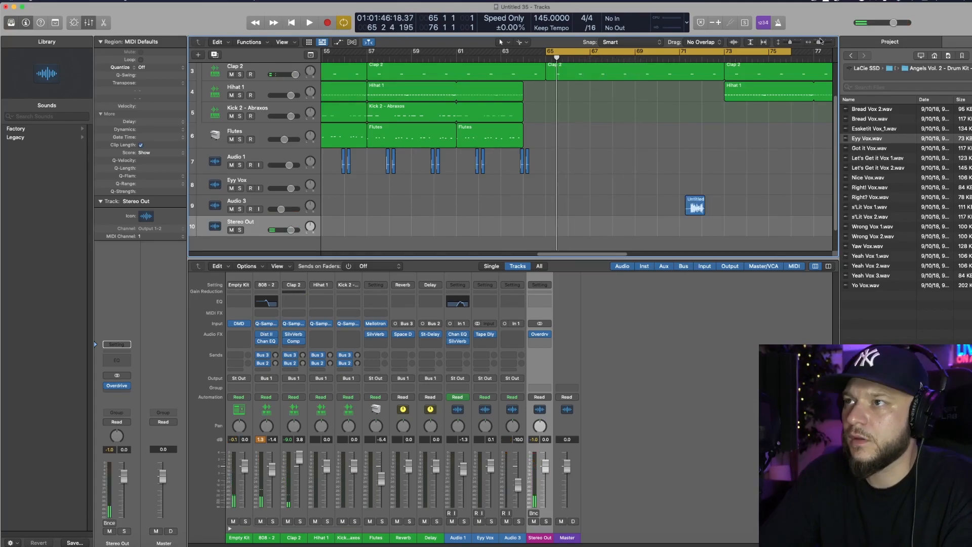
left_click_drag(820, 42, 816, 44)
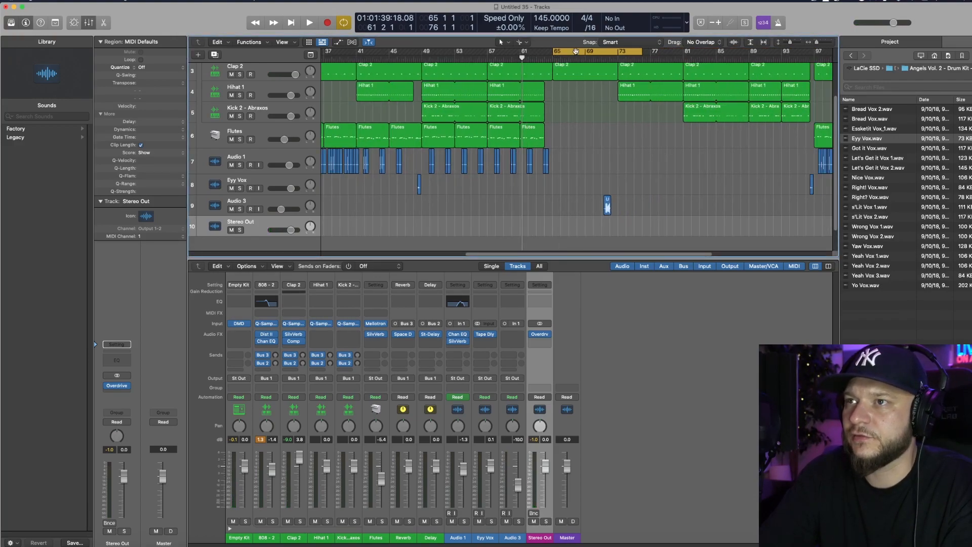
key("space")
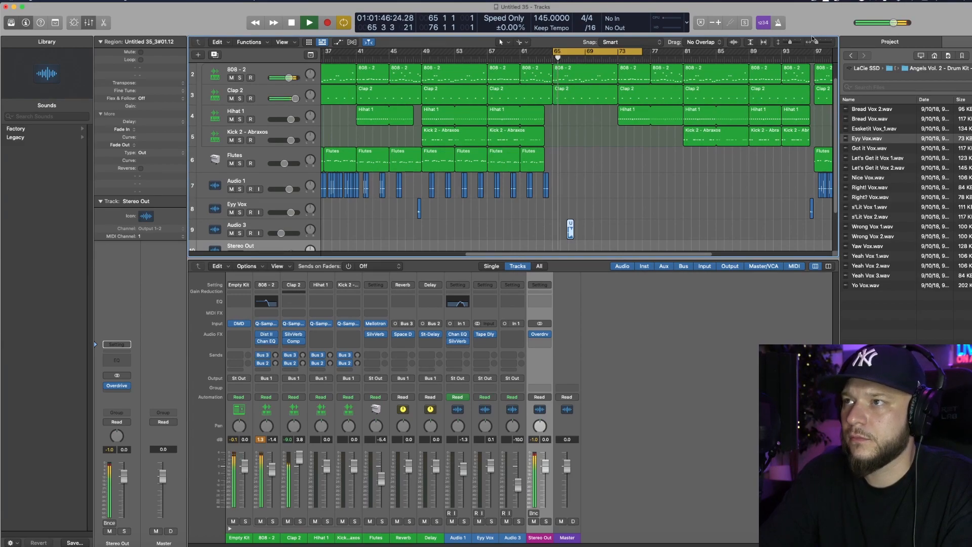
Shorten the Audio 3 slice and shift it earlier to about bar 66 beat 3 while playing the cycled bars
left_click_drag(816, 43, 820, 43)
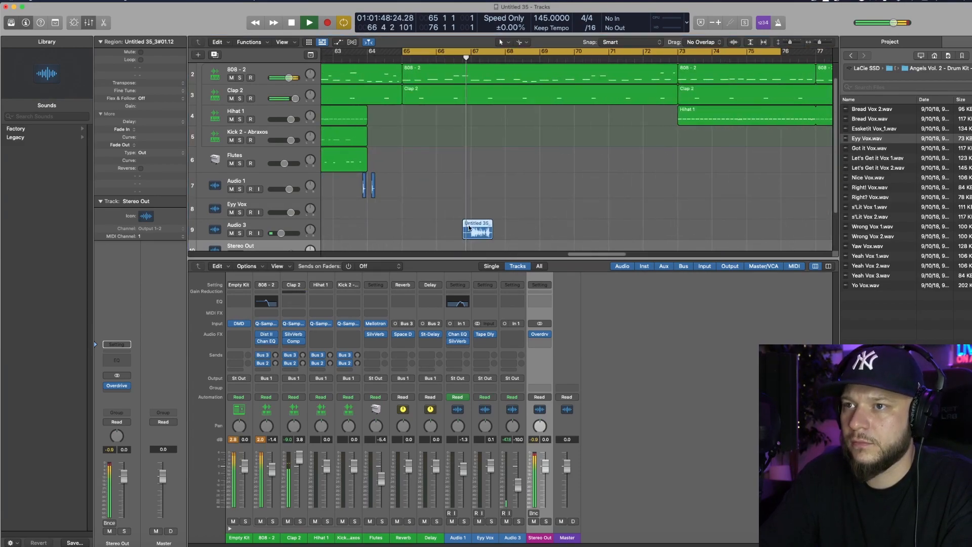
mouse_move(469, 228)
left_mouse_down()
mouse_move(460, 228)
mouse_move(469, 234)
left_mouse_up()
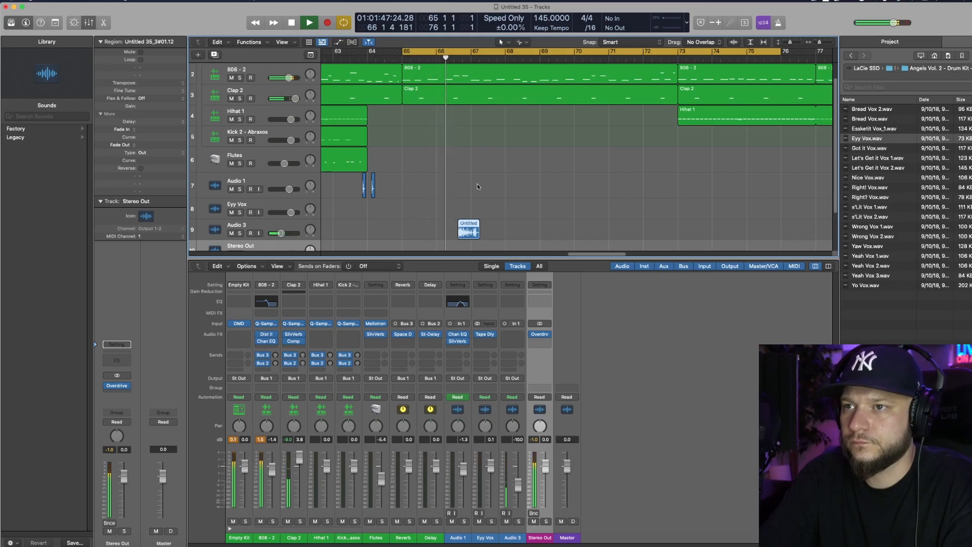
key("space")
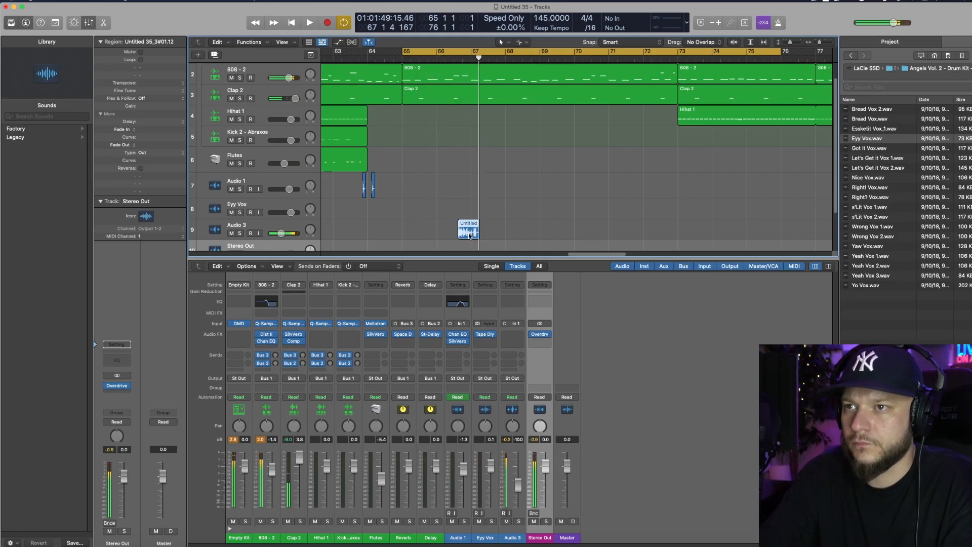
left_click_drag(469, 234, 465, 234)
key("space")
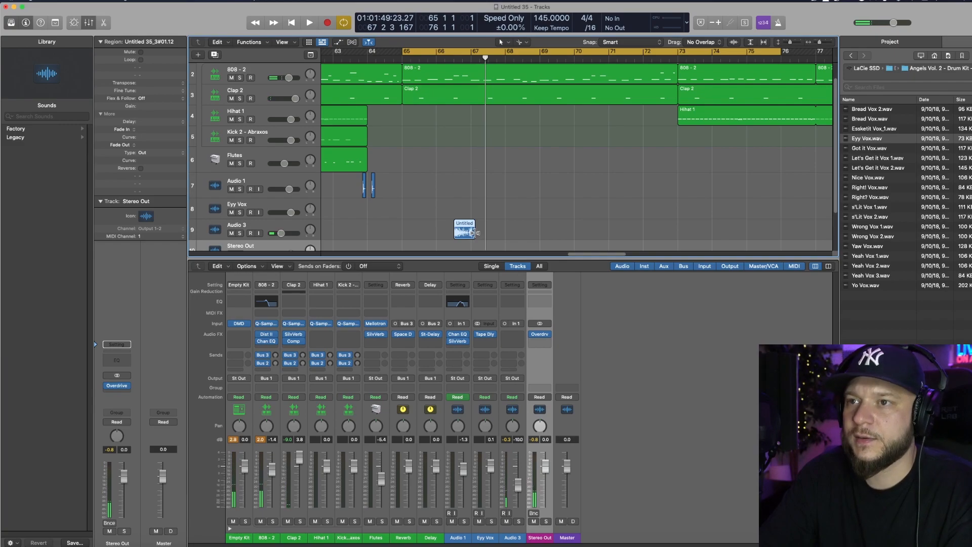
Fine-tune the end of the Audio 3 slice to just after bar 67 while playing the cycled bars
left_click_drag(472, 233, 474, 233)
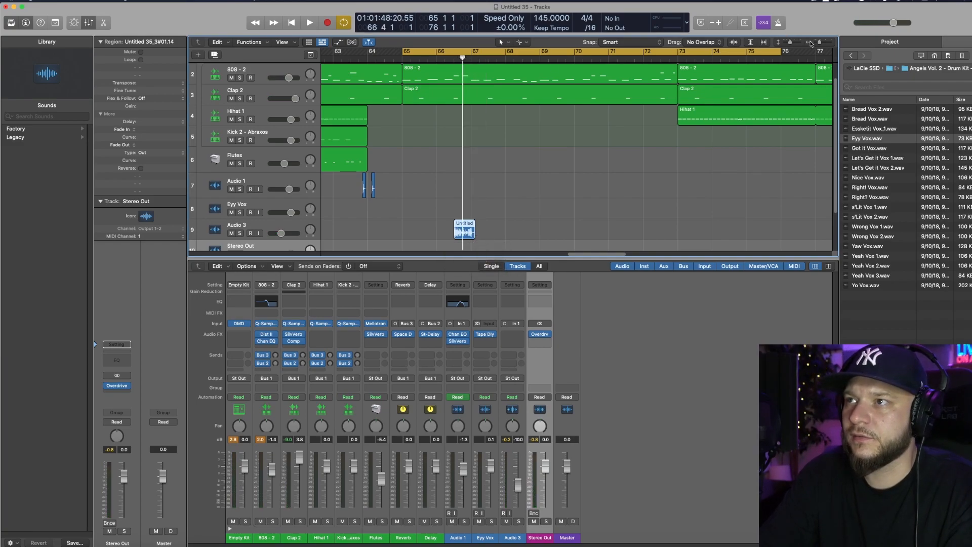
left_click_drag(819, 42, 823, 42)
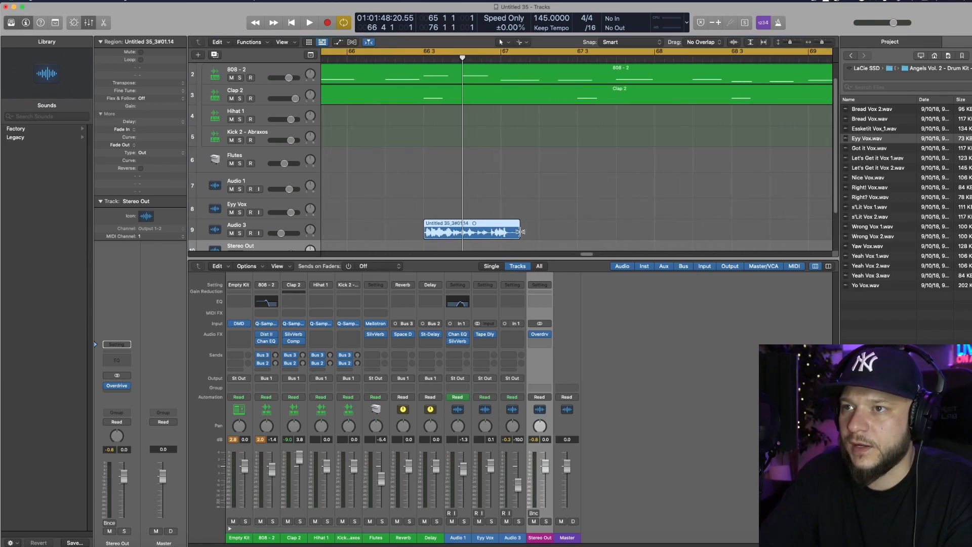
left_click_drag(520, 235, 512, 235)
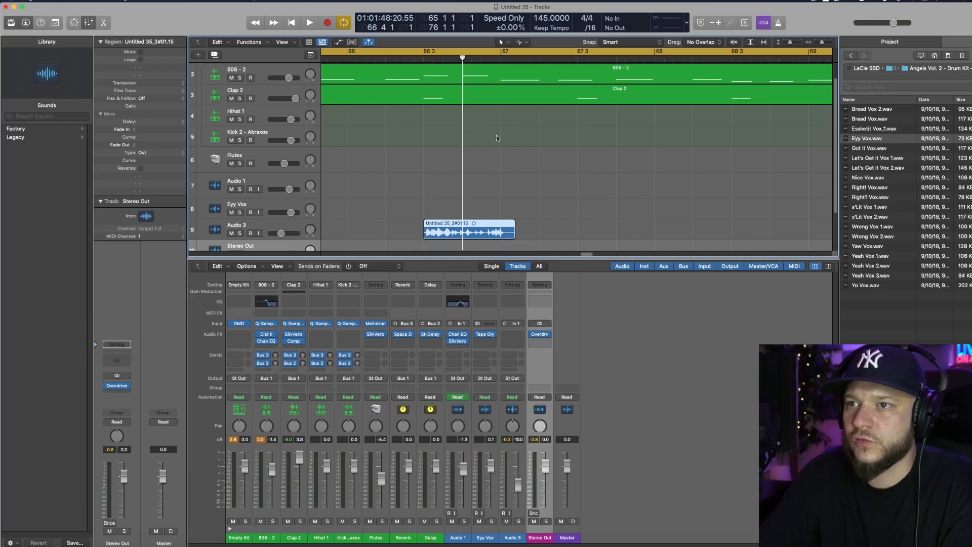
key("space")
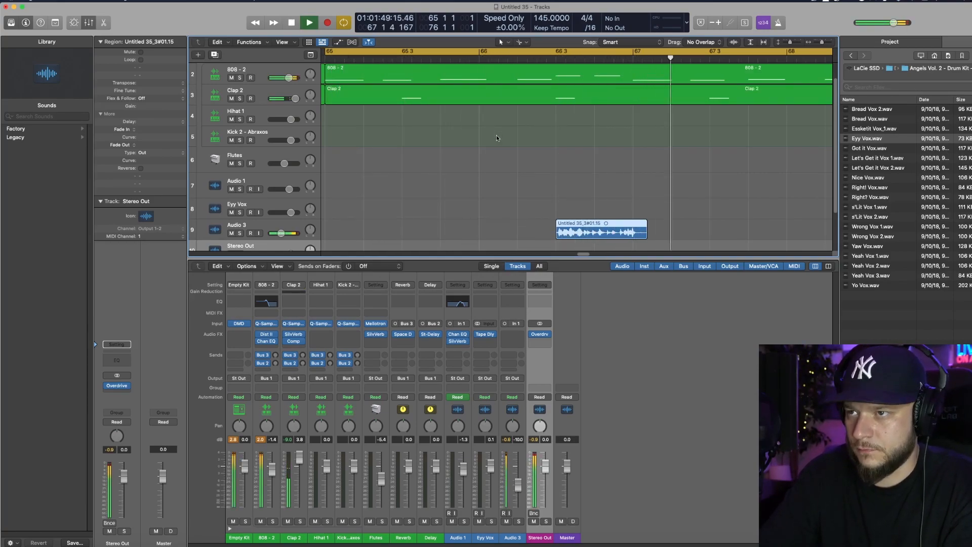
key("space")
left_click_drag(647, 234, 650, 234)
key("space")
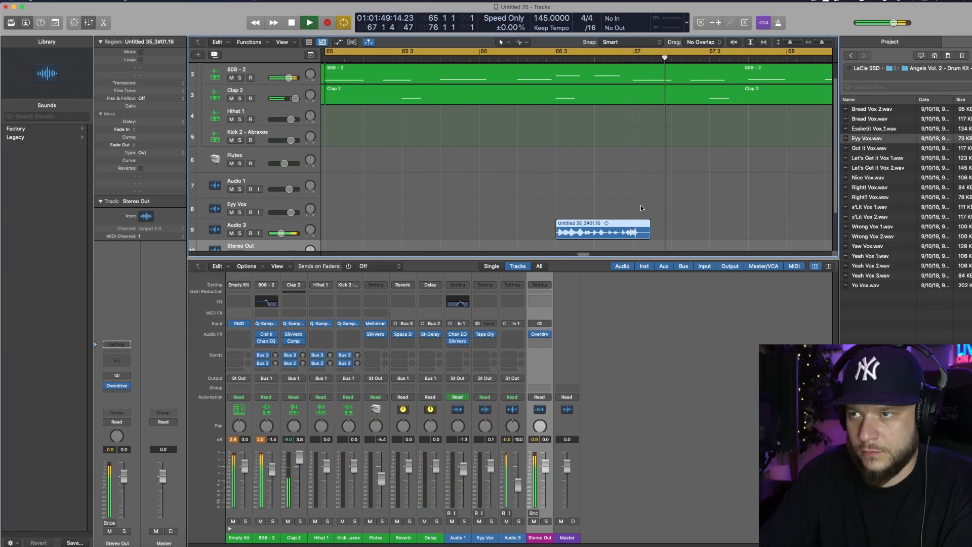
key("space")
Add a Channel EQ to the Audio 3 track and enable its low cut, raising the cutoff to several hundred hertz
left_click(251, 233)
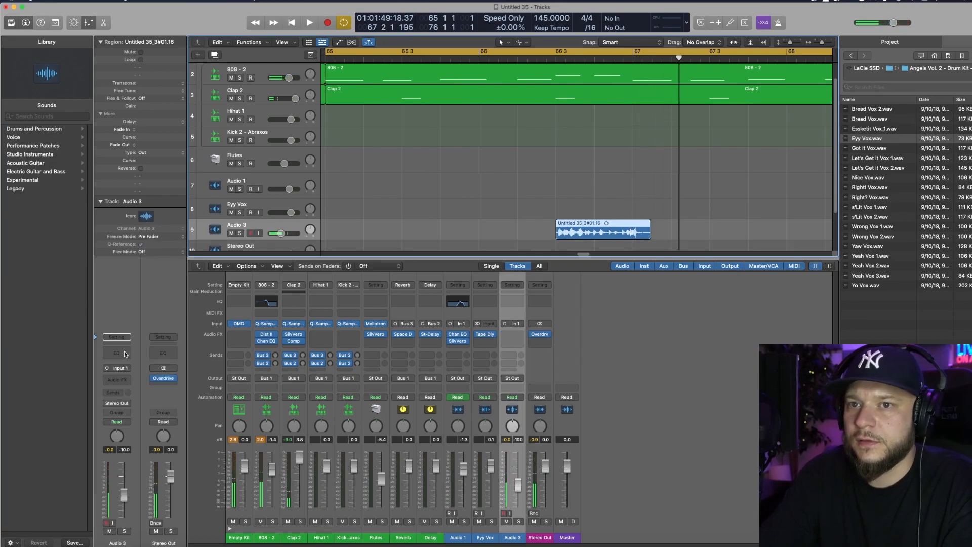
left_click(124, 351)
left_click(353, 147)
left_click_drag(373, 213, 524, 213)
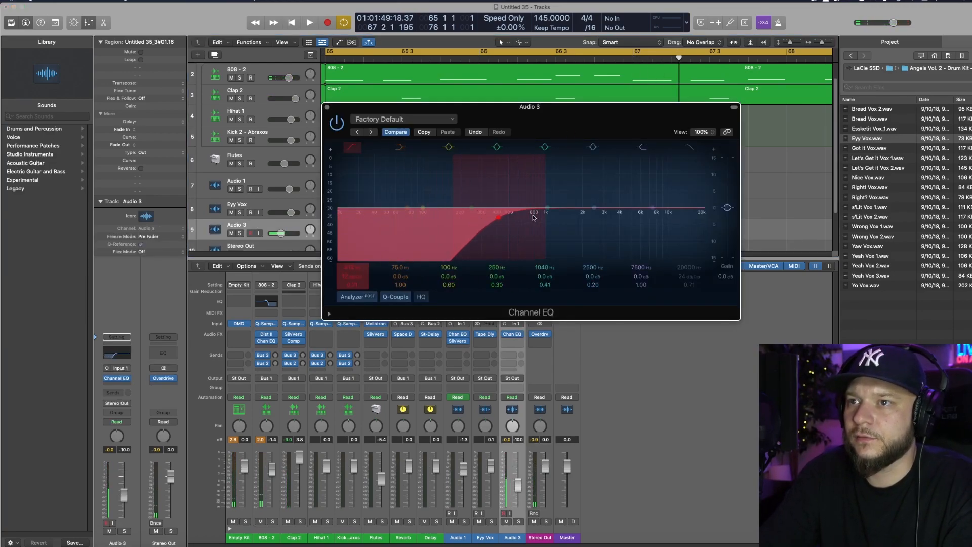
key("space")
Enable the high cut on Audio 3's Channel EQ, bring it below 10 kHz, and raise the low cut to 1790 Hz
left_click(688, 146)
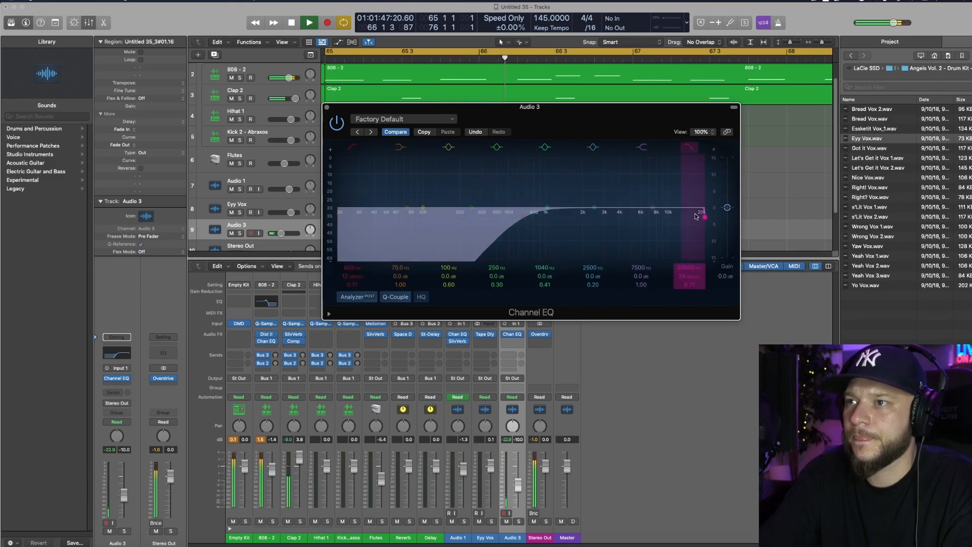
left_click_drag(705, 218, 647, 218)
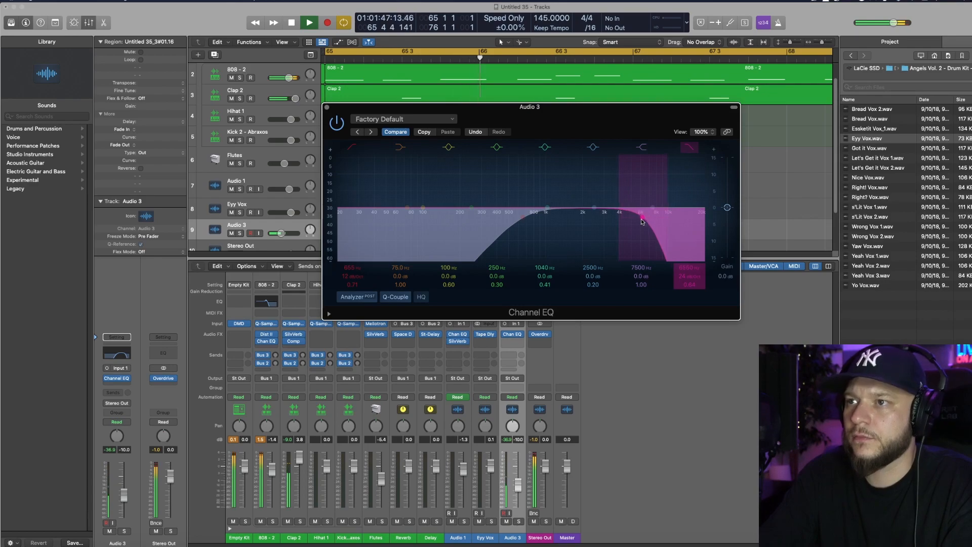
left_click_drag(644, 218, 661, 218)
key("space")
key("space")
left_click_drag(540, 222, 591, 223)
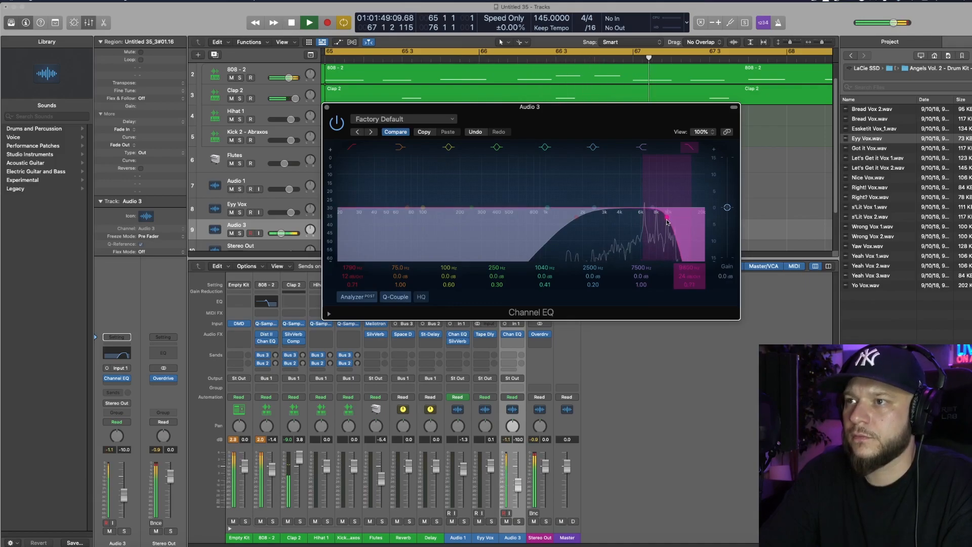
Cut about 3.7 dB around 6450 Hz with a Q of 2.80 in Audio 3's EQ, and lower the high cut slightly
mouse_move(590, 207)
left_mouse_down()
mouse_move(647, 212)
mouse_move(600, 203)
left_mouse_up()
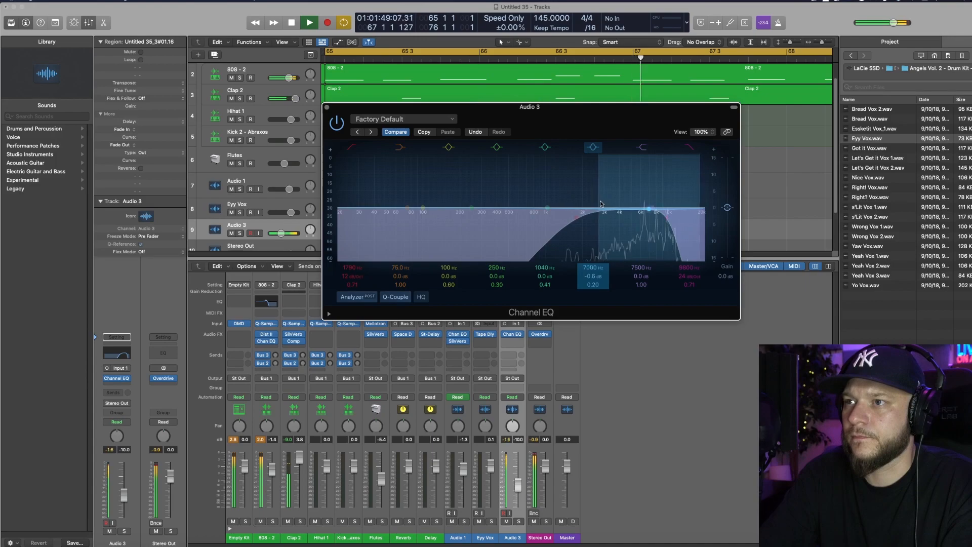
scroll(647, 211, "up", 10)
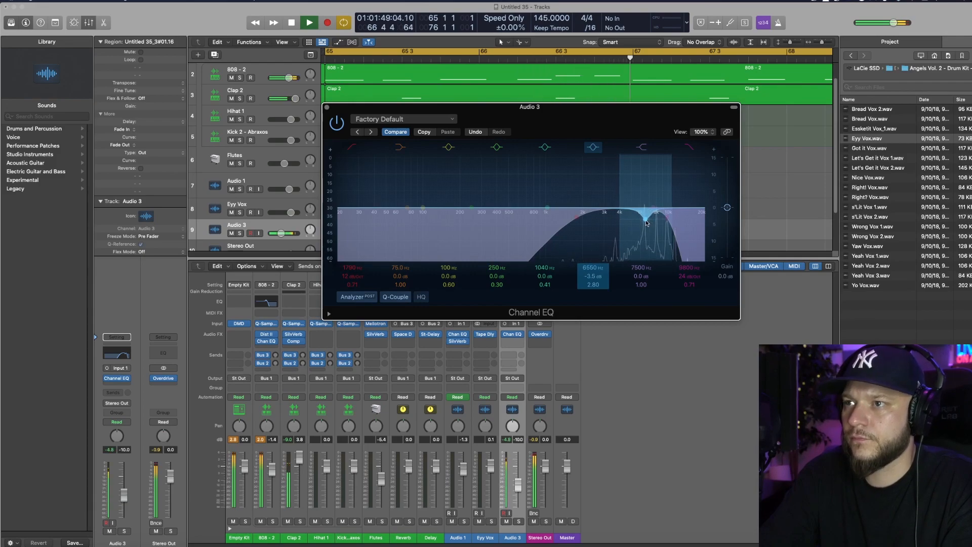
left_click_drag(647, 223, 668, 220)
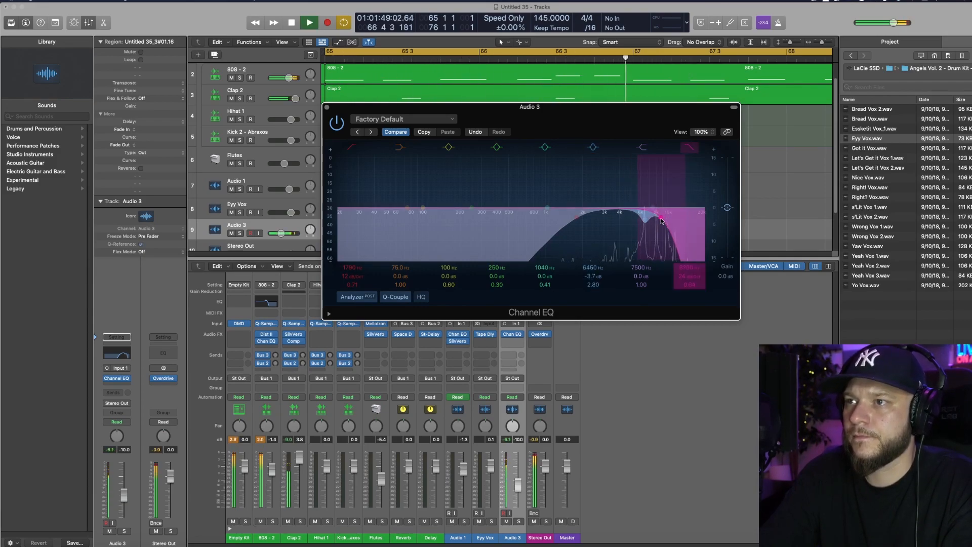
left_click(328, 108)
key("space")
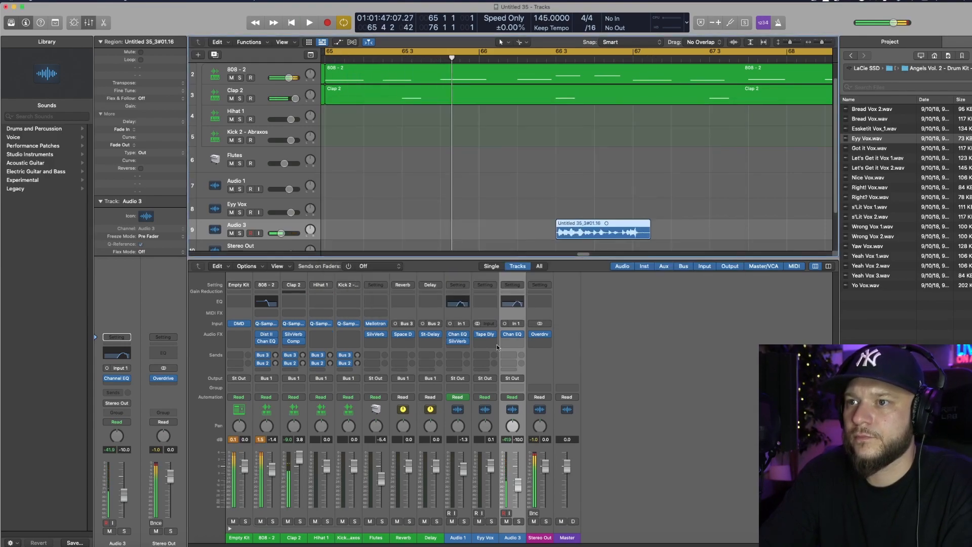
Insert a Mono->Stereo SilverVerb after the Channel EQ on Audio 3 and play the result
left_click(512, 340)
mouse_move(537, 366)
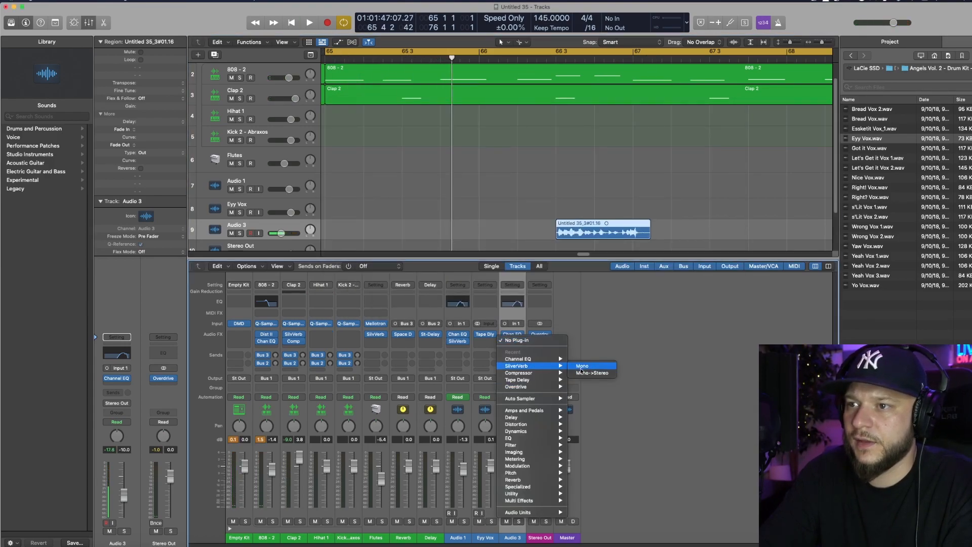
left_click(593, 373)
key("space")
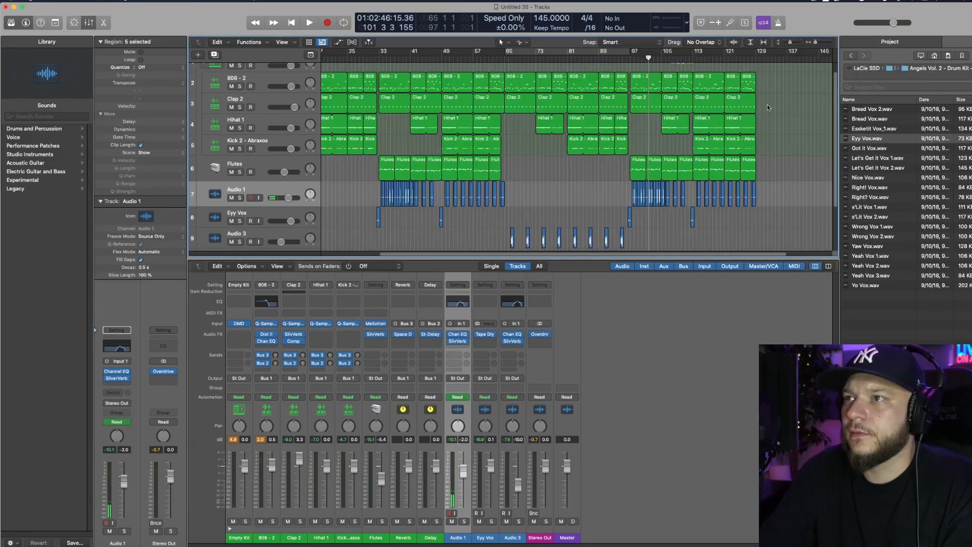
Copy the 808 and Clap 2 regions to bar 129, and delete the copies from bar 137 onward
left_click_drag(767, 104, 767, 78)
left_click(752, 58)
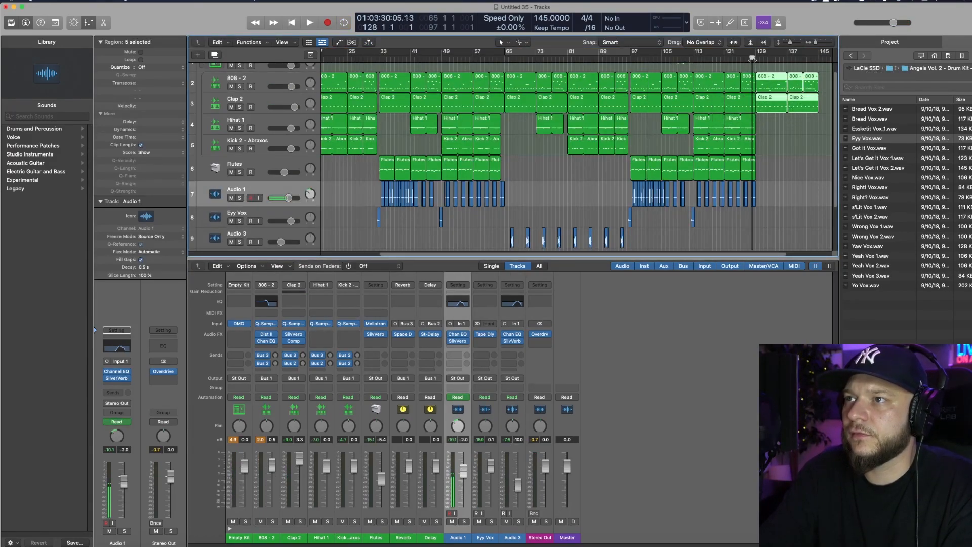
key("space")
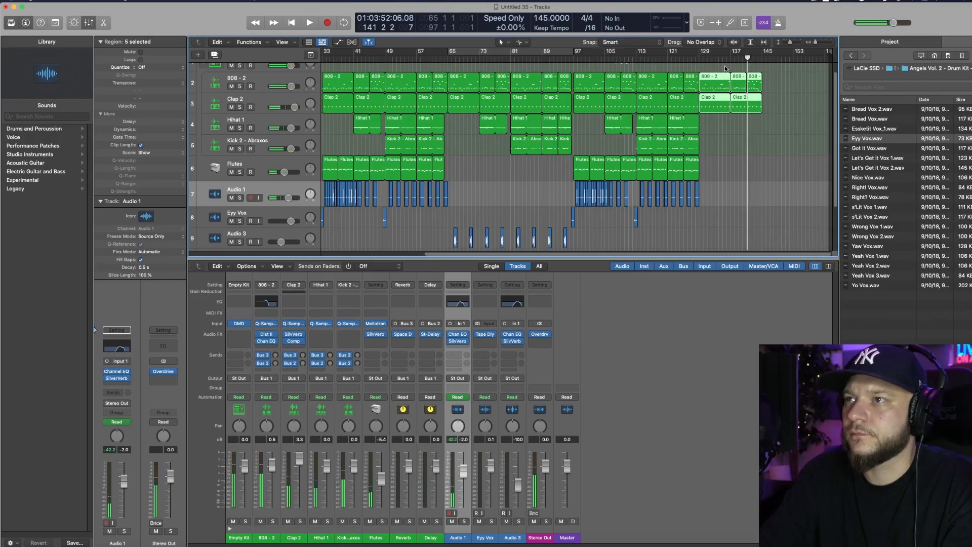
left_click(727, 73)
left_click_drag(734, 67, 773, 113)
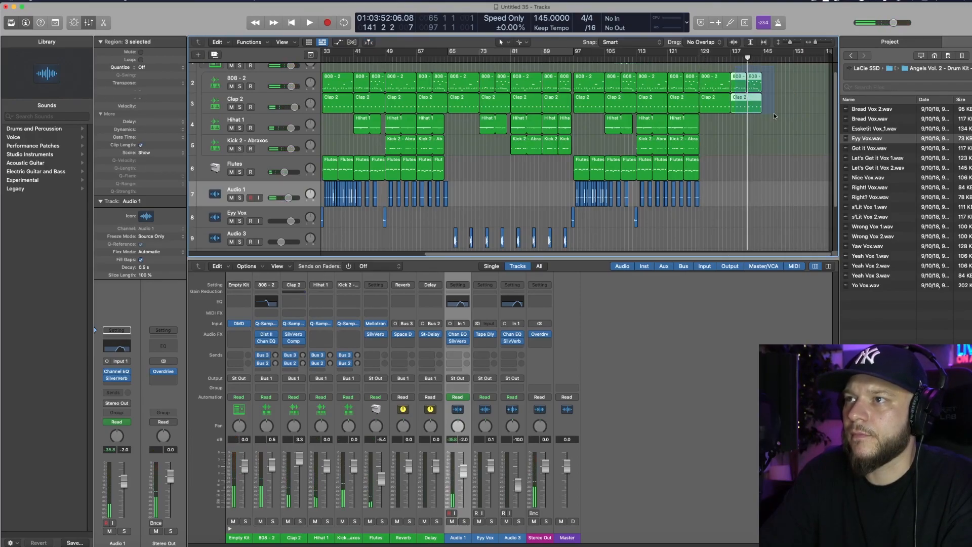
key("Delete")
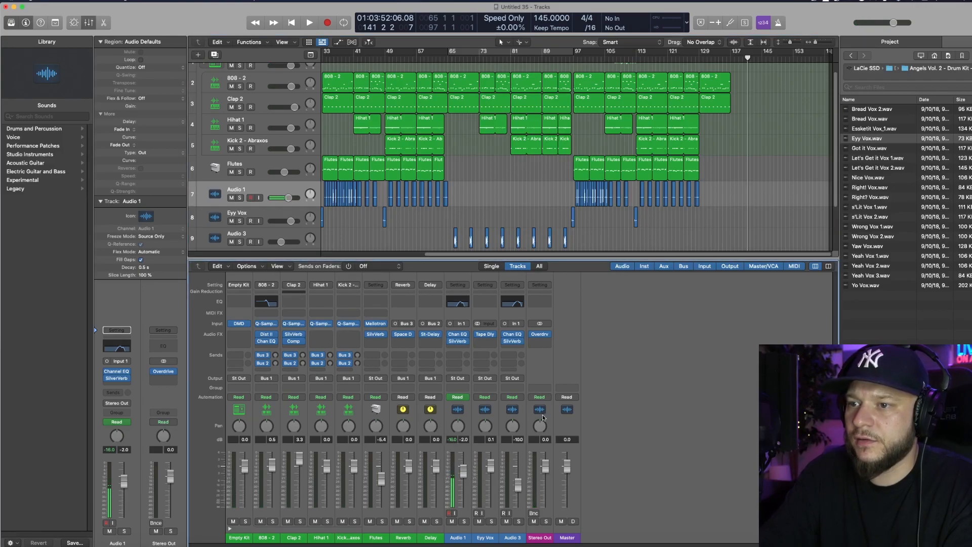
Hide the mixer and show Volume automation on the Stereo Out track
key("x")
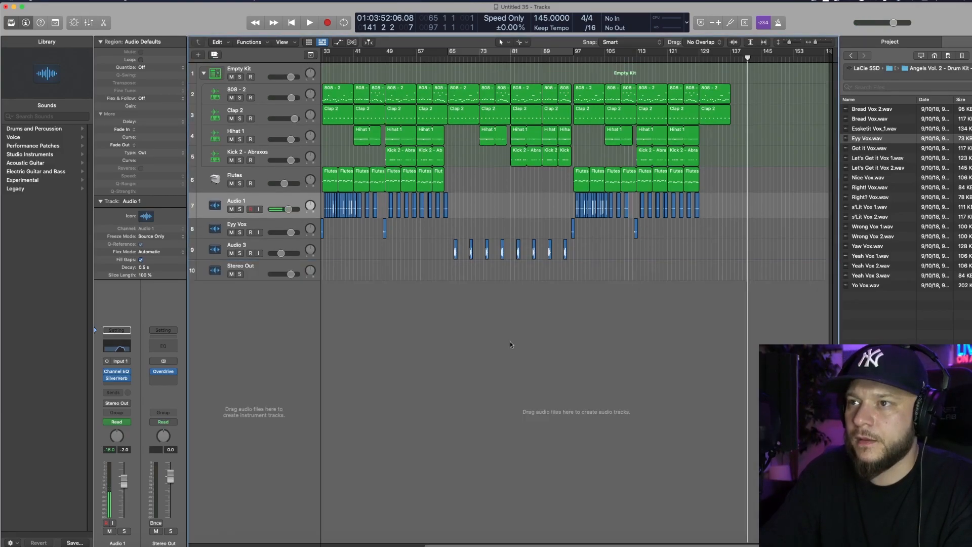
left_click(264, 266)
key("a")
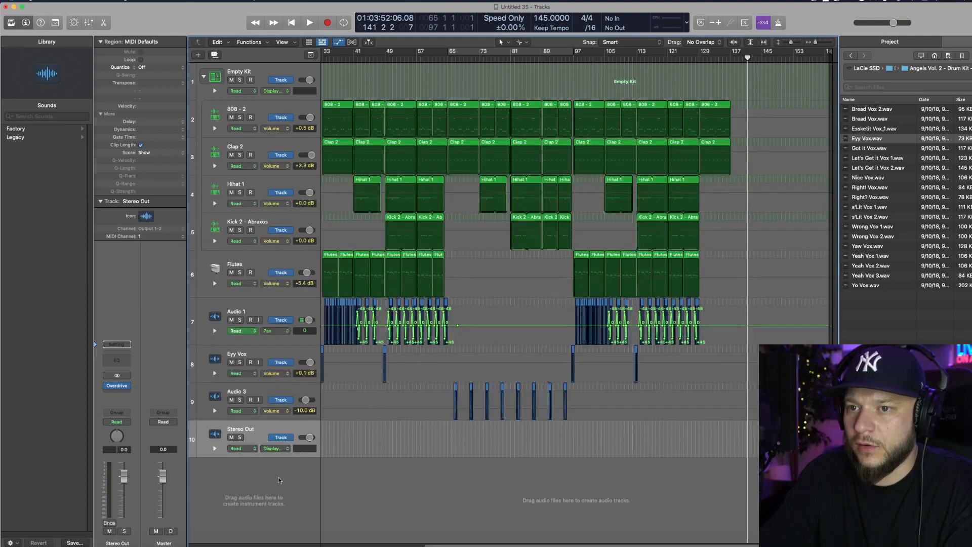
right_click(276, 452)
left_click(625, 400)
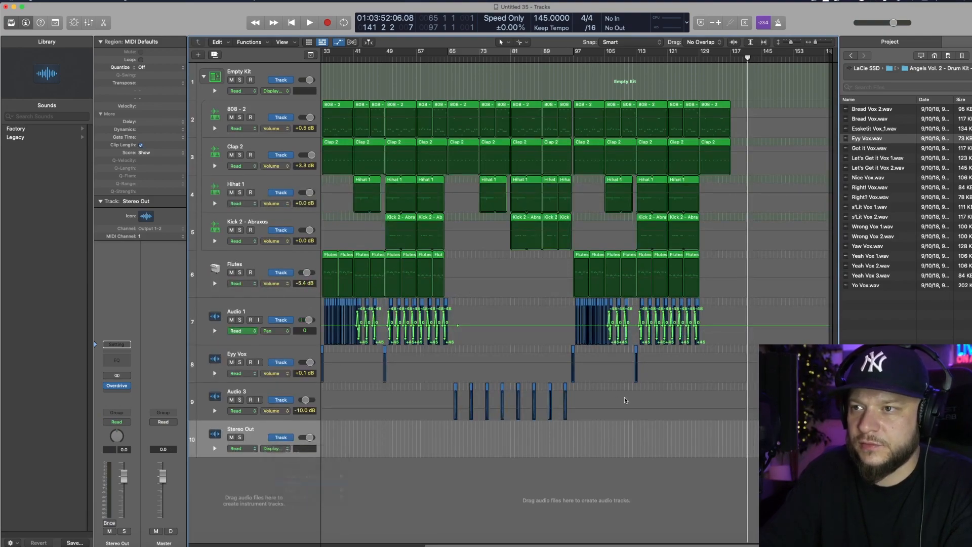
Draw a Stereo Out volume fade from 0 dB at bar 129 down to silence at about bar 137
left_click(699, 56)
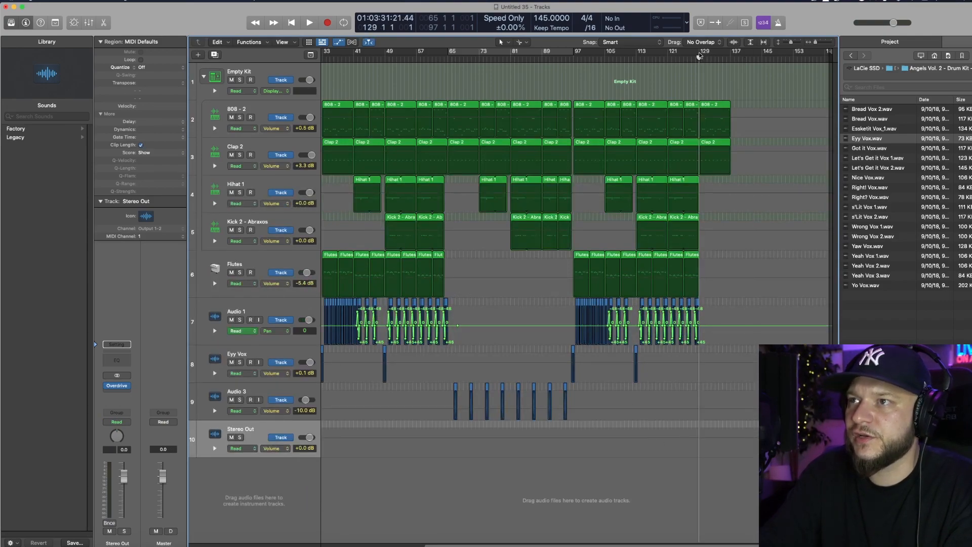
left_click(699, 440)
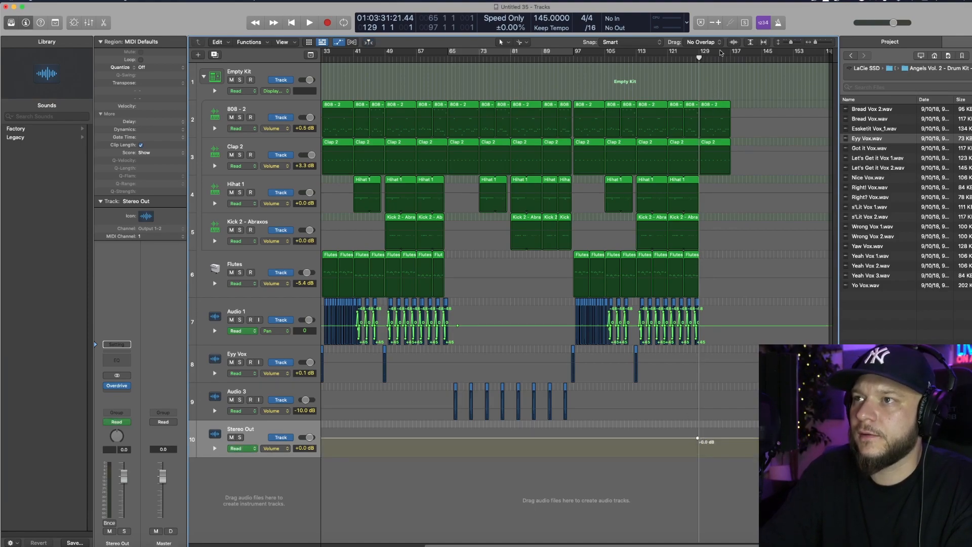
left_click_drag(699, 57, 729, 57)
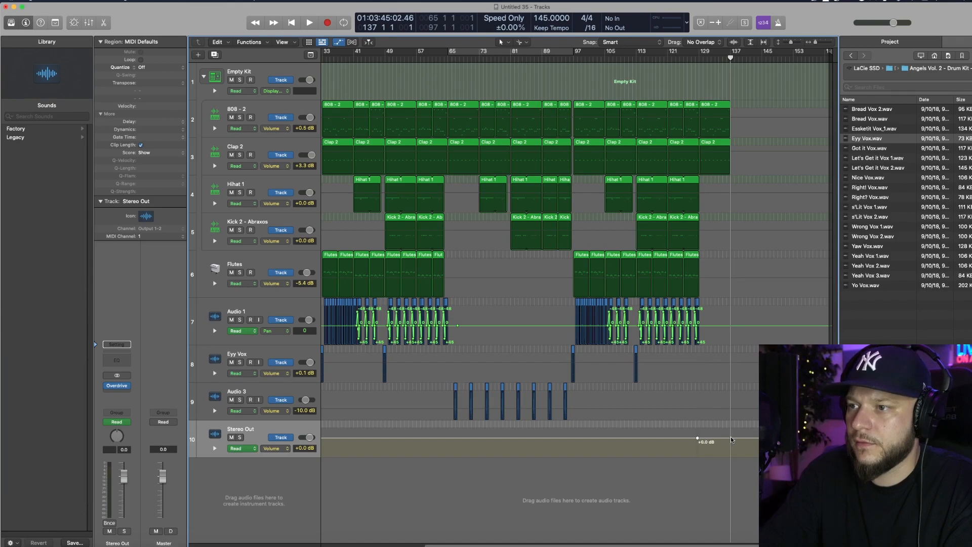
left_click_drag(732, 438, 732, 457)
key("space")
key("space")
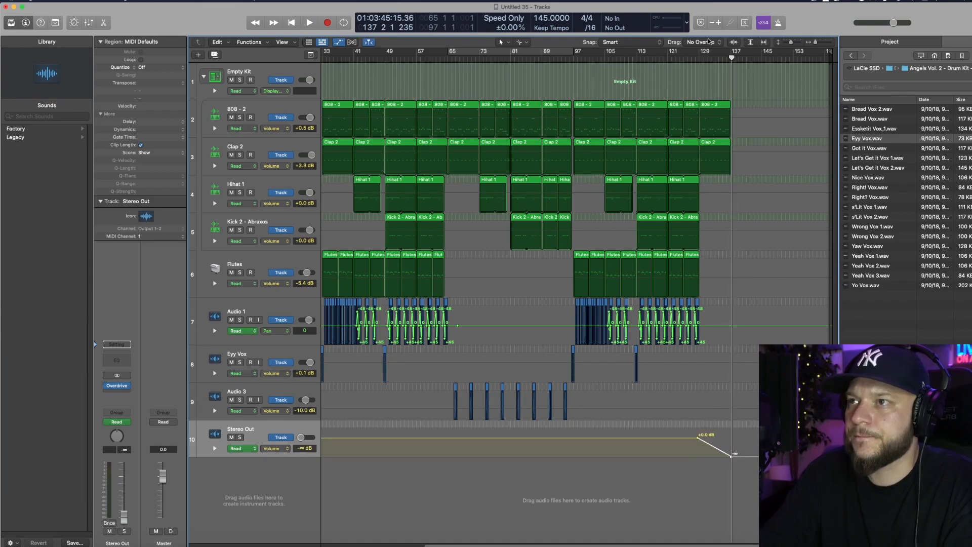
Play the fade-out from bar 129 with the automation lanes hidden, and select the Clap 2 track
left_click(700, 58)
key("space")
key("a")
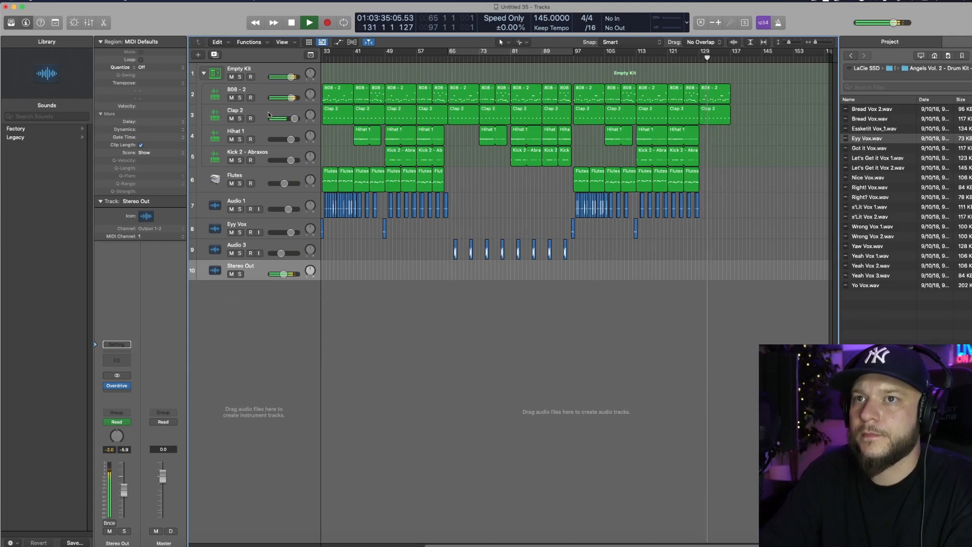
left_click(248, 111)
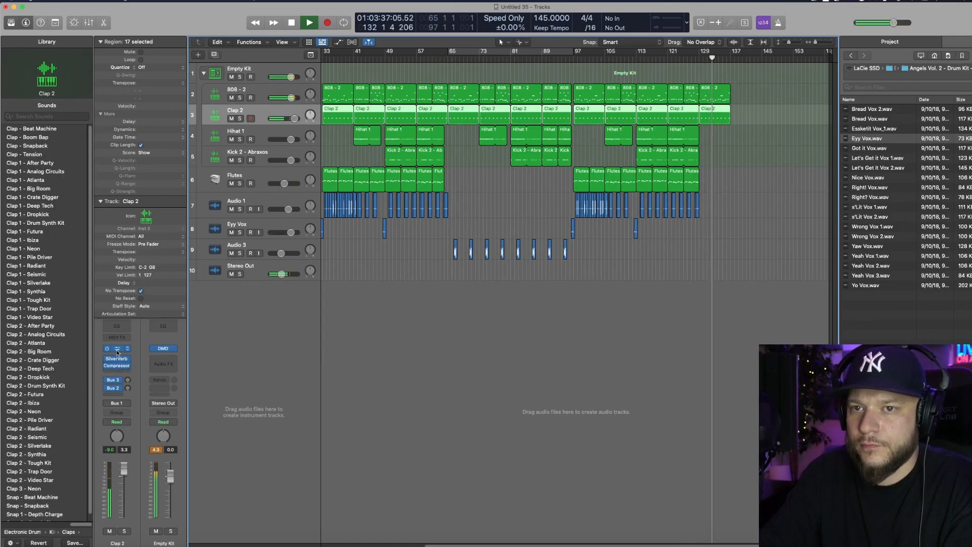